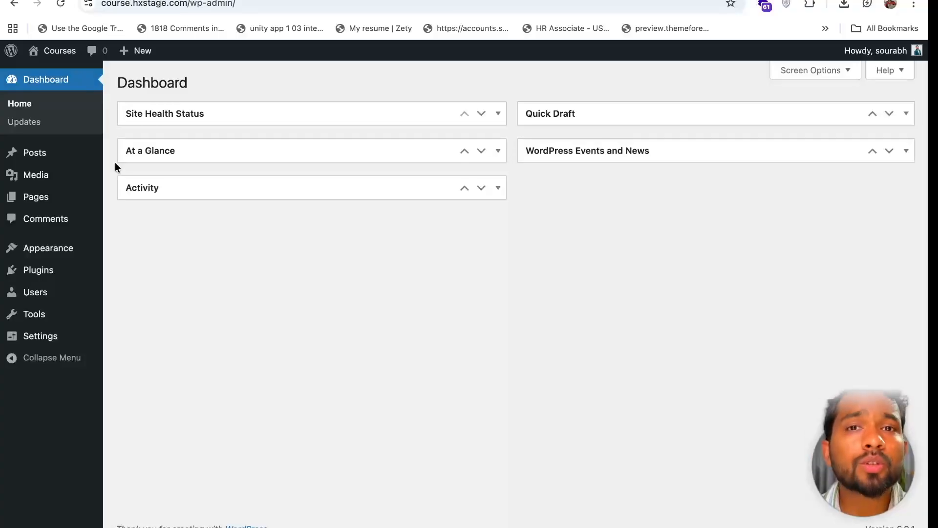
Look over the course site's home page from the hero banner to the Popular Courses section
{"action": "mouse_move", "coordinate": [55, 188]}
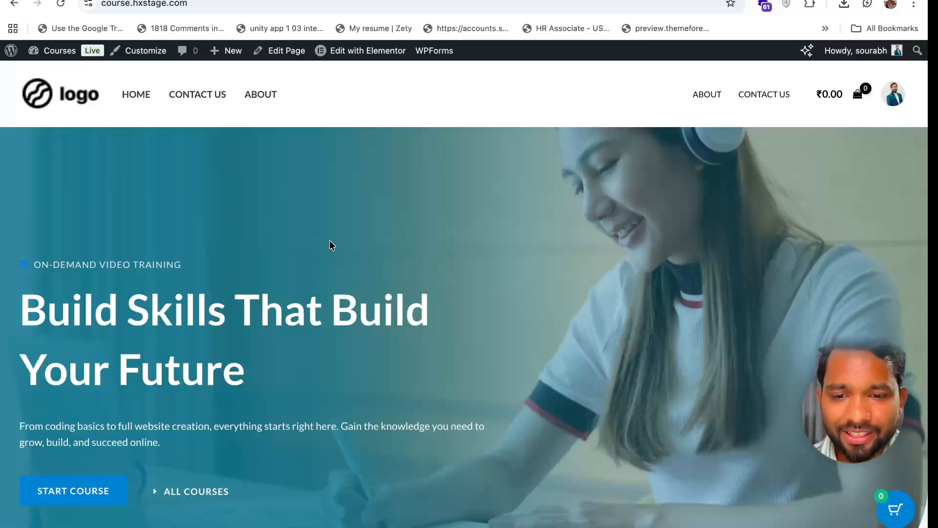
{"action": "scroll", "coordinate": [330, 240], "scroll_direction": "down", "scroll_amount": 4}
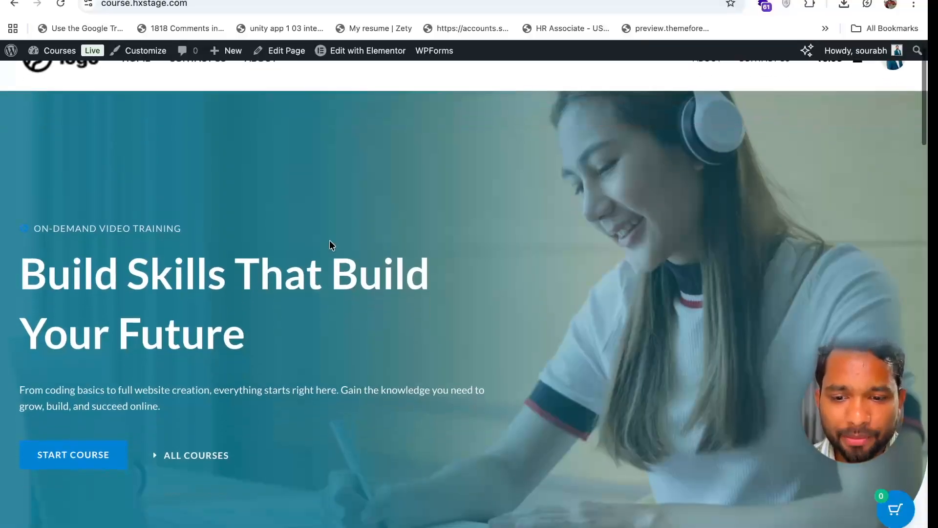
{"action": "scroll", "coordinate": [330, 239], "scroll_direction": "down", "scroll_amount": 6}
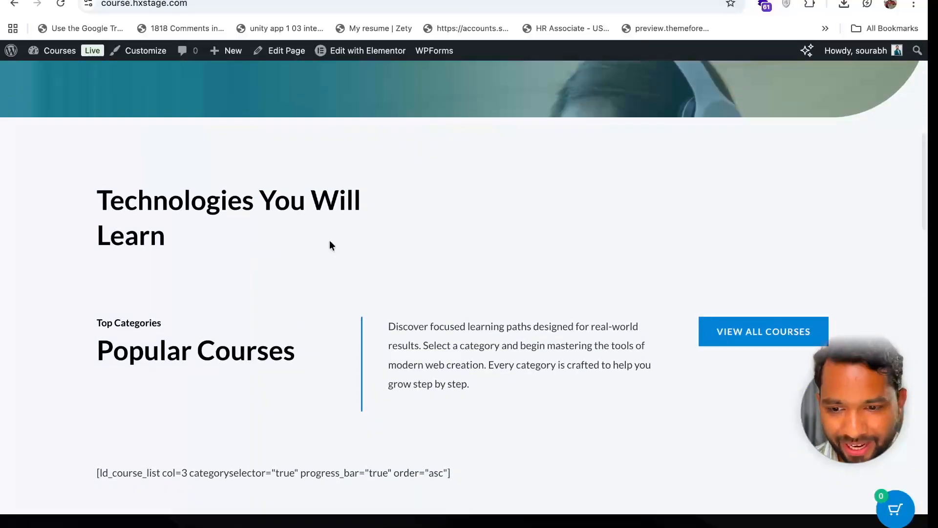
{"action": "scroll", "coordinate": [330, 240], "scroll_direction": "up", "scroll_amount": 5}
{"action": "scroll", "coordinate": [329, 240], "scroll_direction": "up", "scroll_amount": 1}
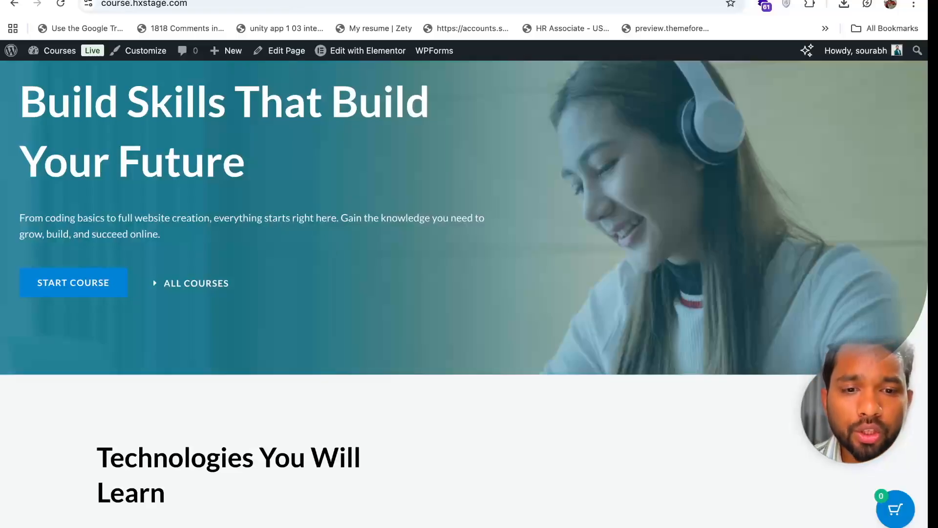
Open the LifterLMS pricing page and compare the paid bundles with the free Core Plugin
{"action": "key", "text": "ctrl+Tab"}
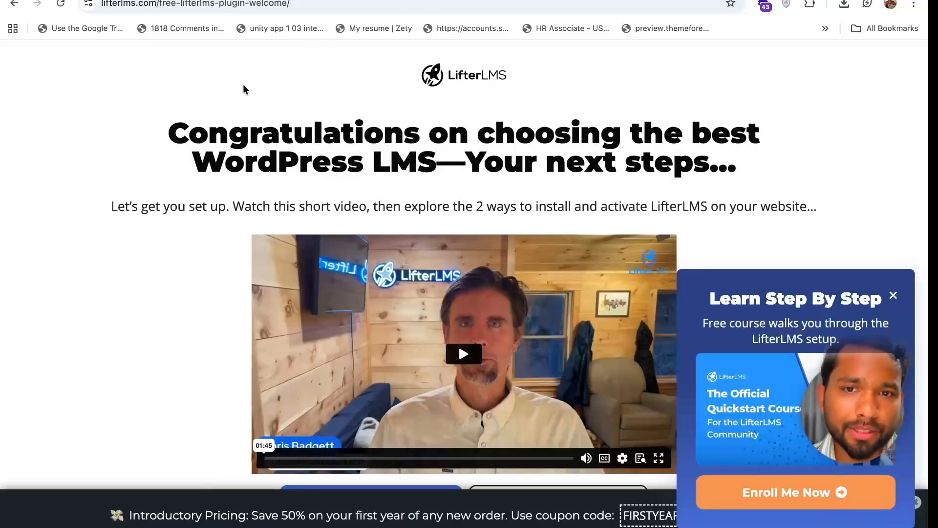
{"action": "key", "text": "ctrl+Tab"}
{"action": "mouse_move", "coordinate": [385, 87]}
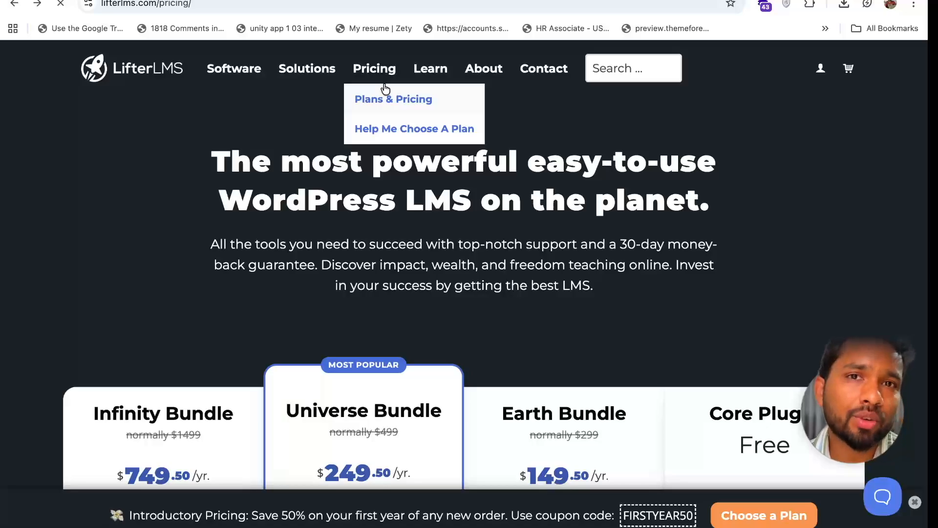
{"action": "scroll", "coordinate": [432, 166], "scroll_direction": "down", "scroll_amount": 1}
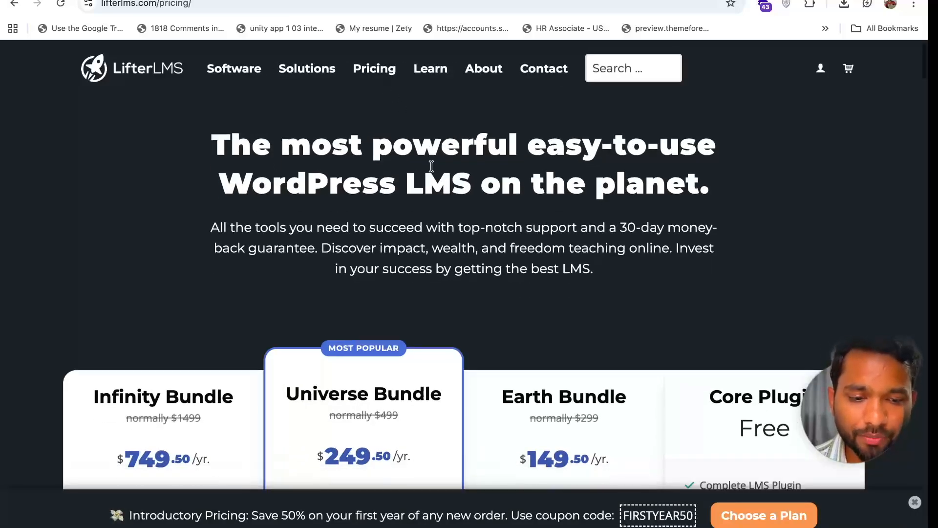
{"action": "scroll", "coordinate": [431, 166], "scroll_direction": "down", "scroll_amount": 5}
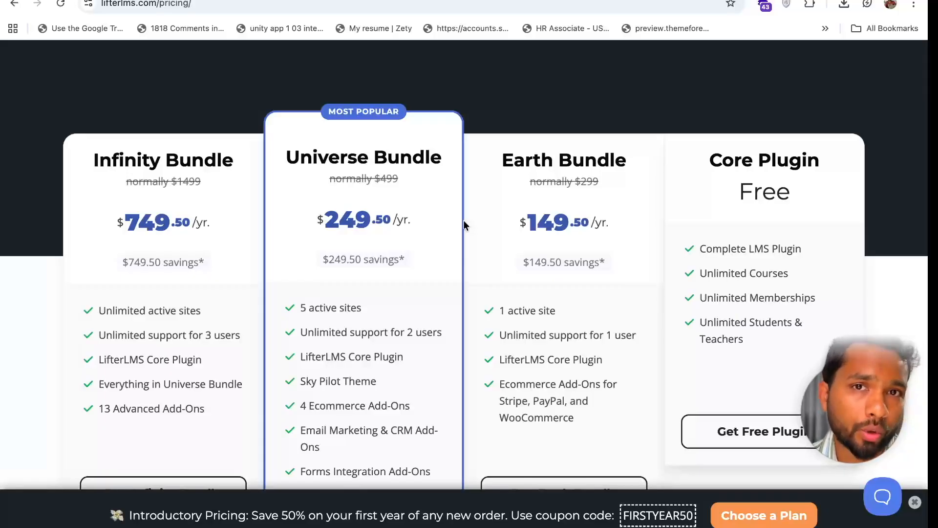
{"action": "scroll", "coordinate": [463, 223], "scroll_direction": "down", "scroll_amount": 2}
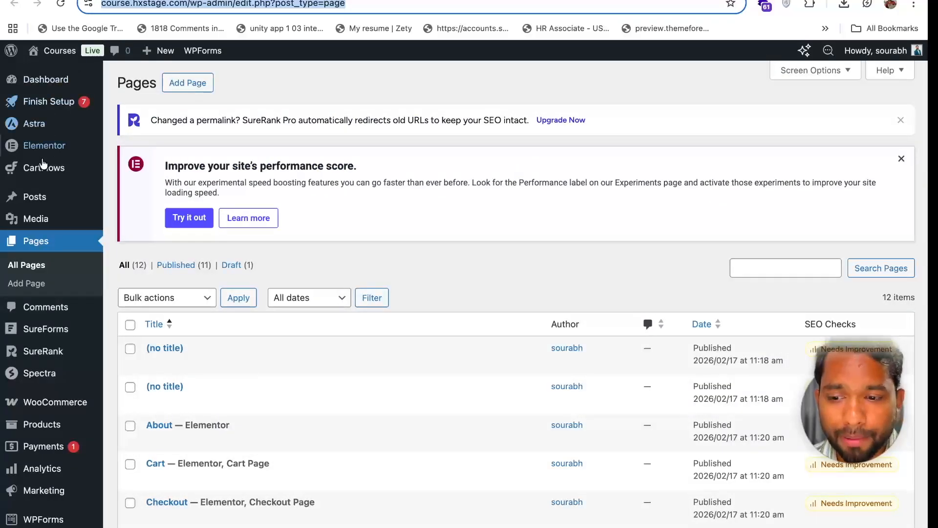
Search the WordPress plugin directory for "lifterlms", then install and activate the LifterLMS plugin
{"action": "scroll", "coordinate": [43, 371], "scroll_direction": "down", "scroll_amount": 5}
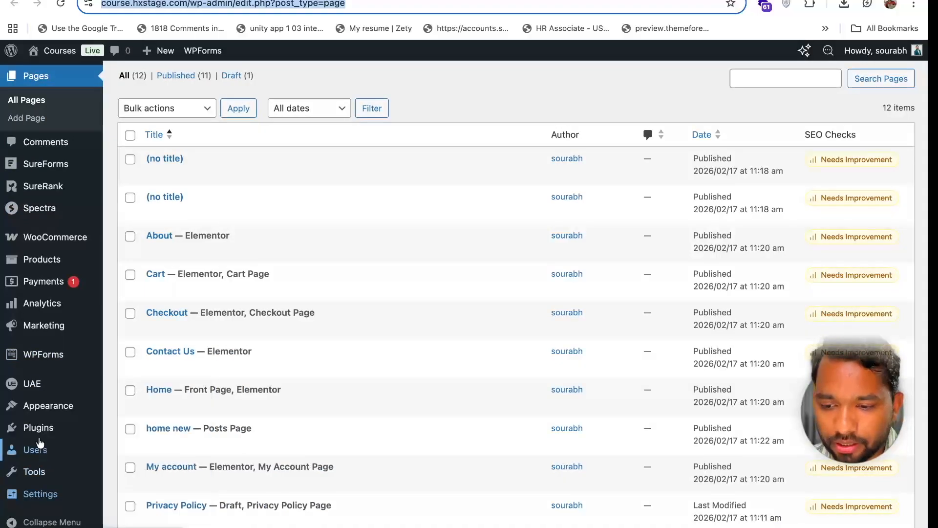
{"action": "mouse_move", "coordinate": [91, 436]}
{"action": "left_click", "coordinate": [145, 448]}
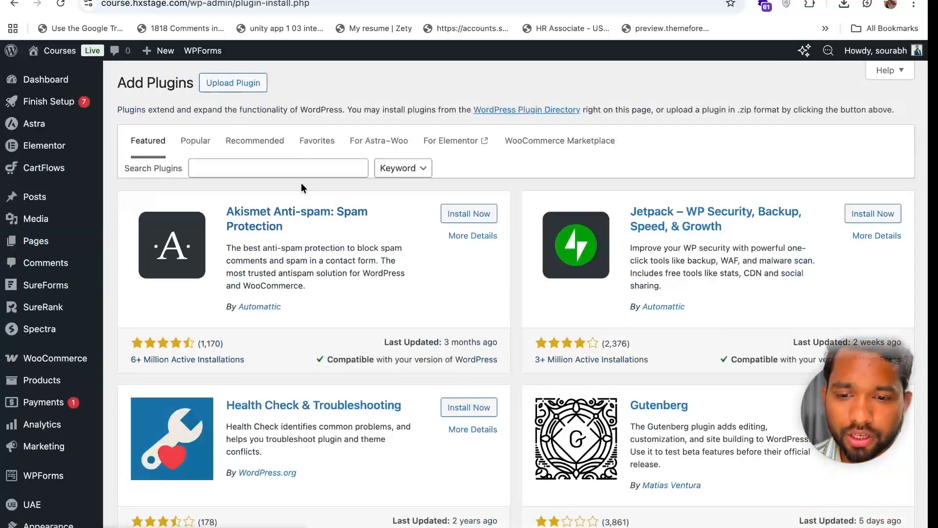
{"action": "left_click", "coordinate": [280, 168]}
{"action": "type", "text": "lifterlms"}
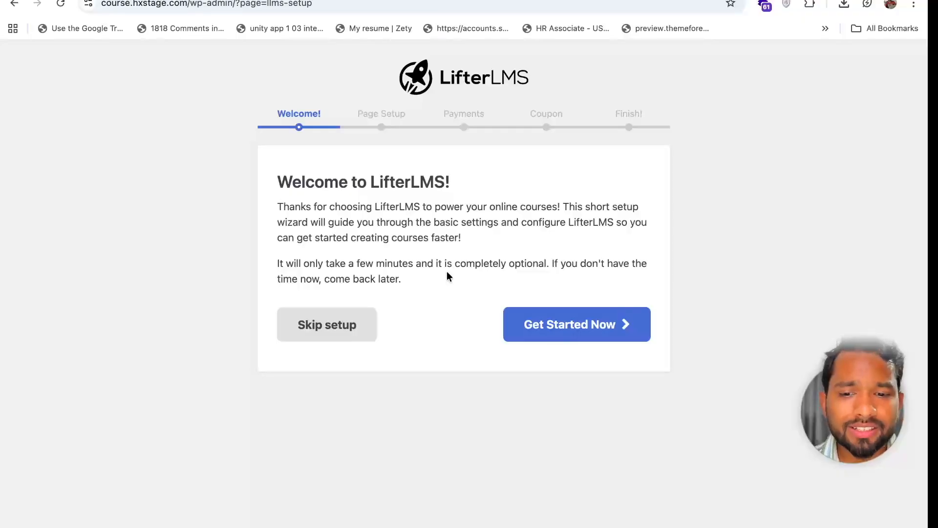
Start the LifterLMS setup wizard and accept automatic creation of the course catalog, membership catalog, checkout and student dashboard pages
{"action": "left_click", "coordinate": [576, 322]}
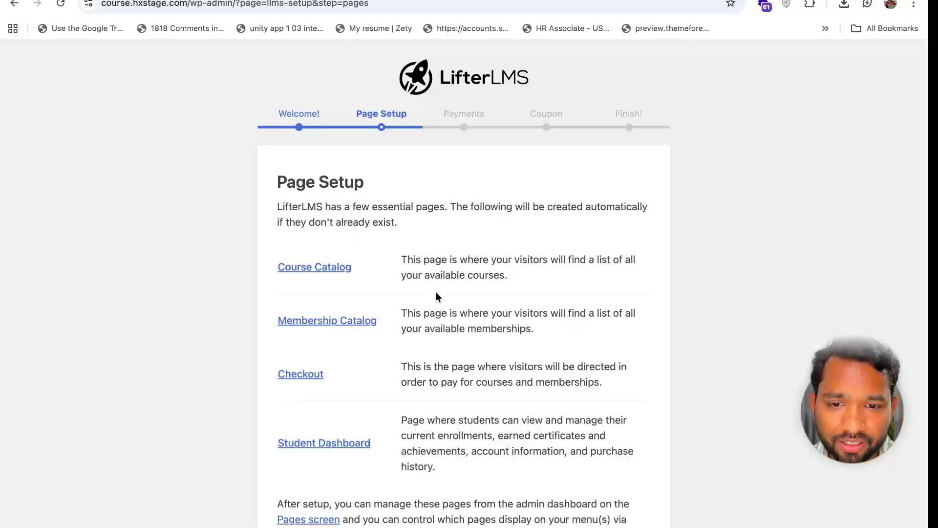
{"action": "scroll", "coordinate": [395, 279], "scroll_direction": "down", "scroll_amount": 4}
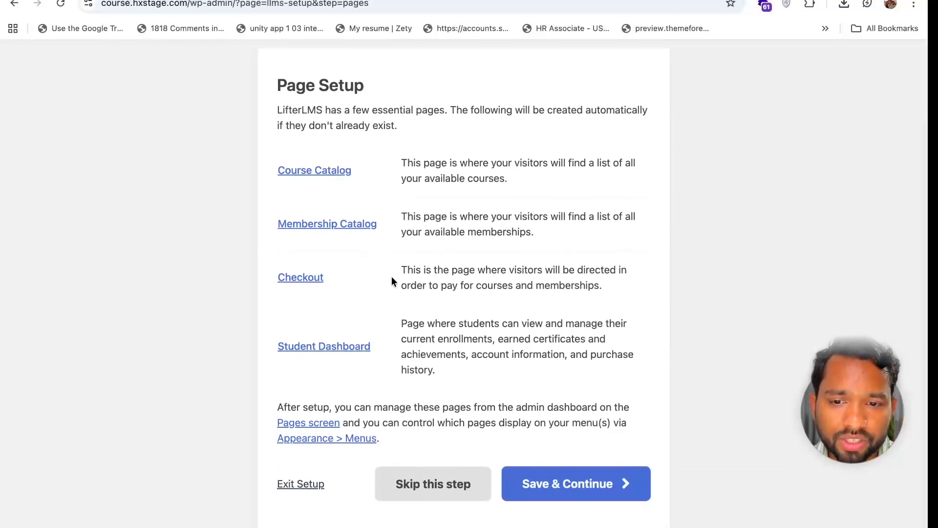
{"action": "scroll", "coordinate": [391, 277], "scroll_direction": "down", "scroll_amount": 1}
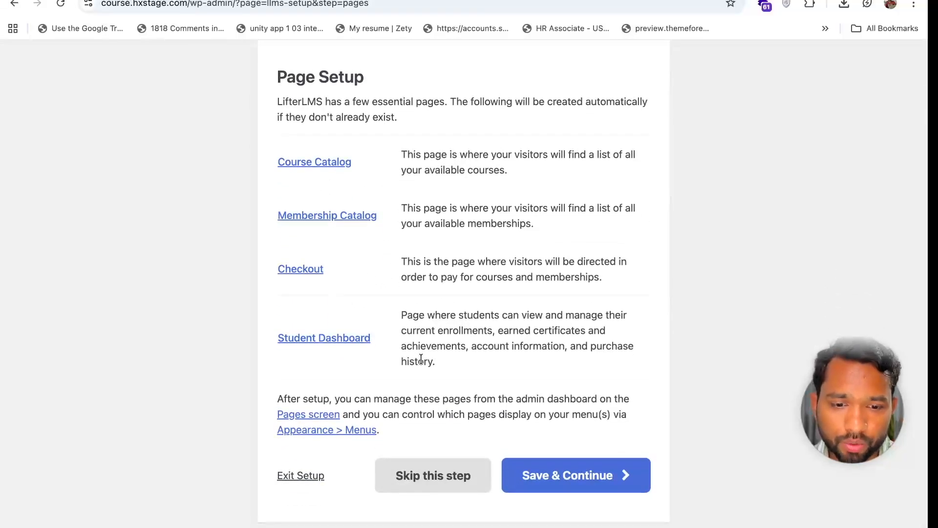
{"action": "scroll", "coordinate": [272, 157], "scroll_direction": "up", "scroll_amount": 2}
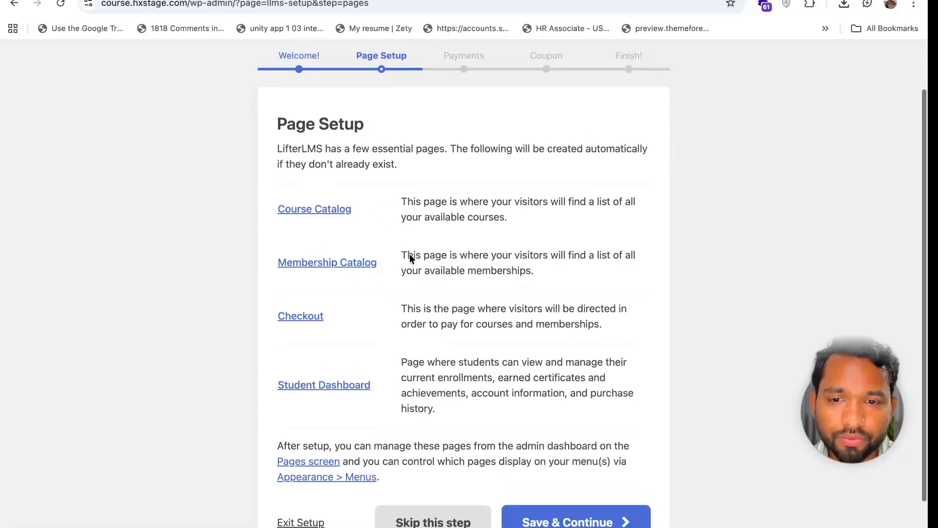
{"action": "scroll", "coordinate": [436, 312], "scroll_direction": "down", "scroll_amount": 2}
{"action": "left_click", "coordinate": [576, 476]}
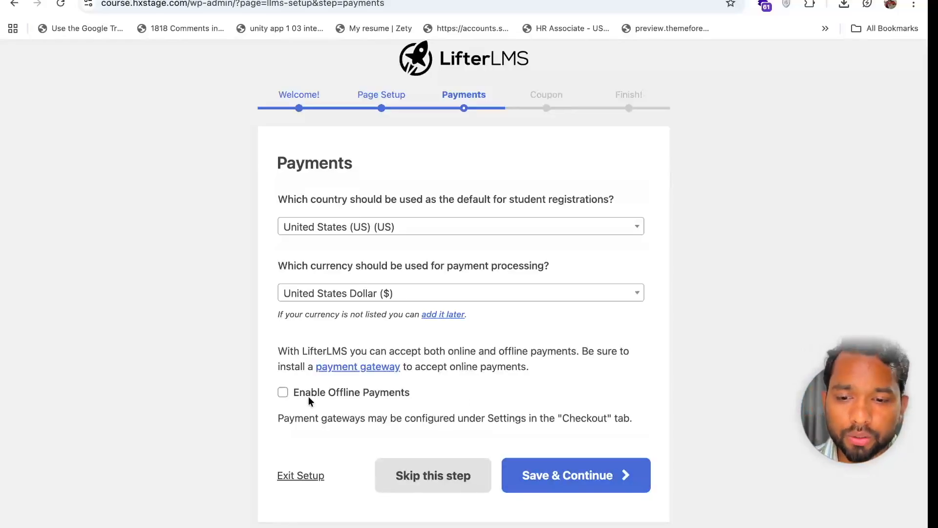
Enable offline payments, save the payment settings and complete the wizard's coupon step
{"action": "left_click", "coordinate": [282, 393]}
{"action": "left_click", "coordinate": [577, 475]}
{"action": "left_click", "coordinate": [522, 341]}
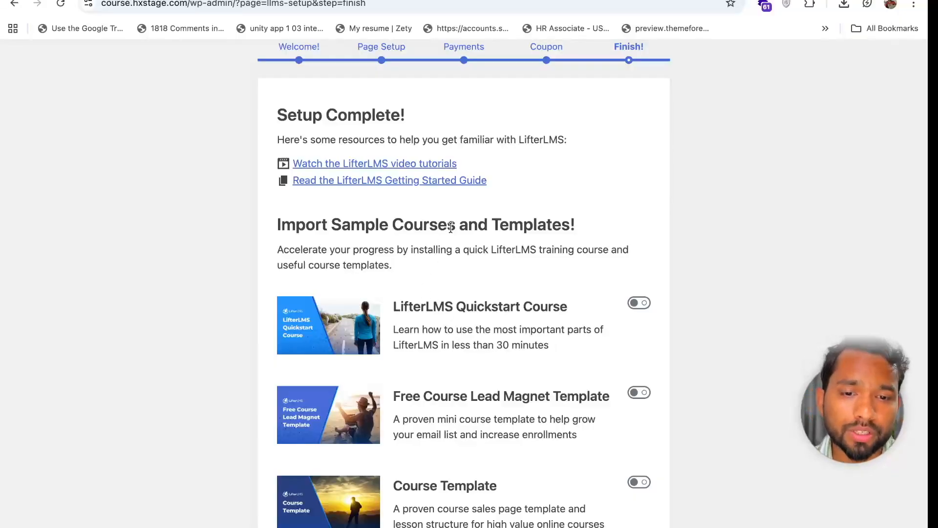
Import the LifterLMS Quickstart Course, Free Course Lead Magnet Template and Course Template as sample courses
{"action": "scroll", "coordinate": [450, 227], "scroll_direction": "down", "scroll_amount": 1}
{"action": "left_click", "coordinate": [639, 252]}
{"action": "left_click", "coordinate": [645, 340]}
{"action": "scroll", "coordinate": [642, 340], "scroll_direction": "down", "scroll_amount": 1}
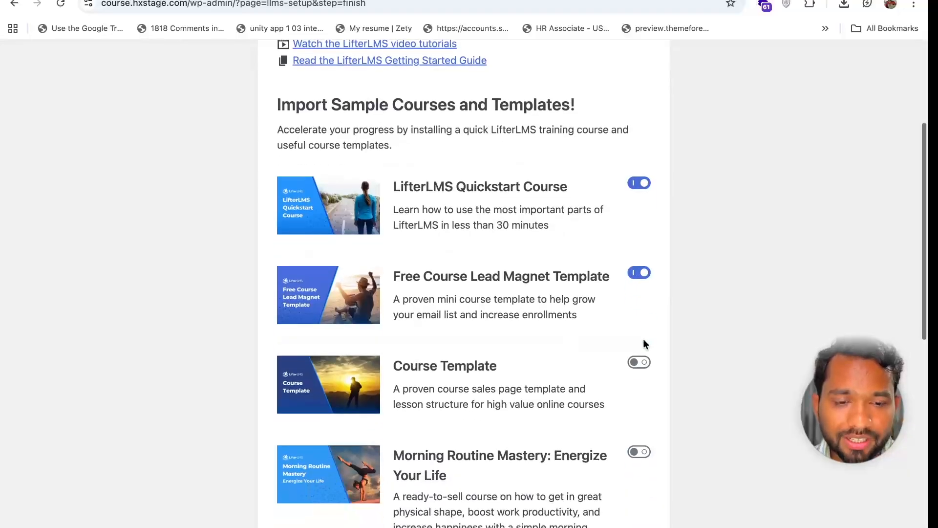
{"action": "scroll", "coordinate": [503, 350], "scroll_direction": "down", "scroll_amount": 5}
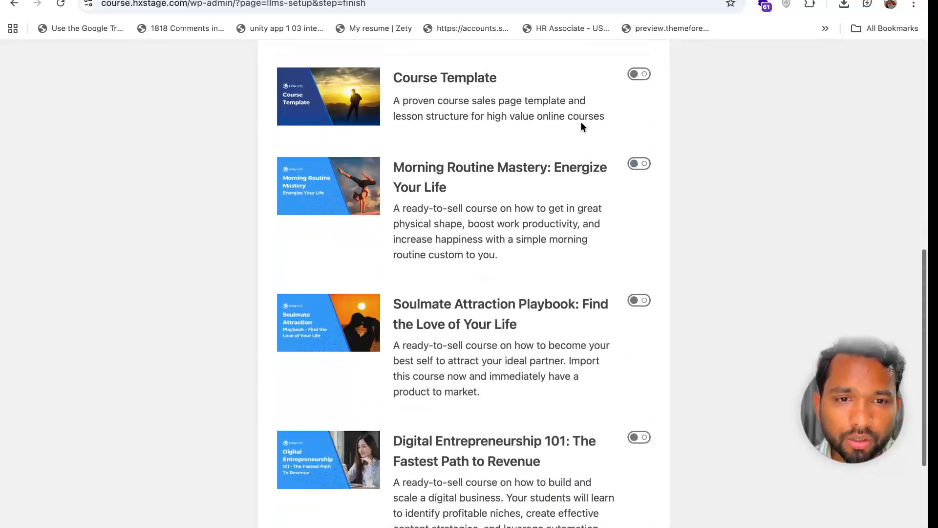
{"action": "left_click", "coordinate": [637, 74]}
{"action": "scroll", "coordinate": [540, 266], "scroll_direction": "down", "scroll_amount": 3}
{"action": "left_click", "coordinate": [574, 470]}
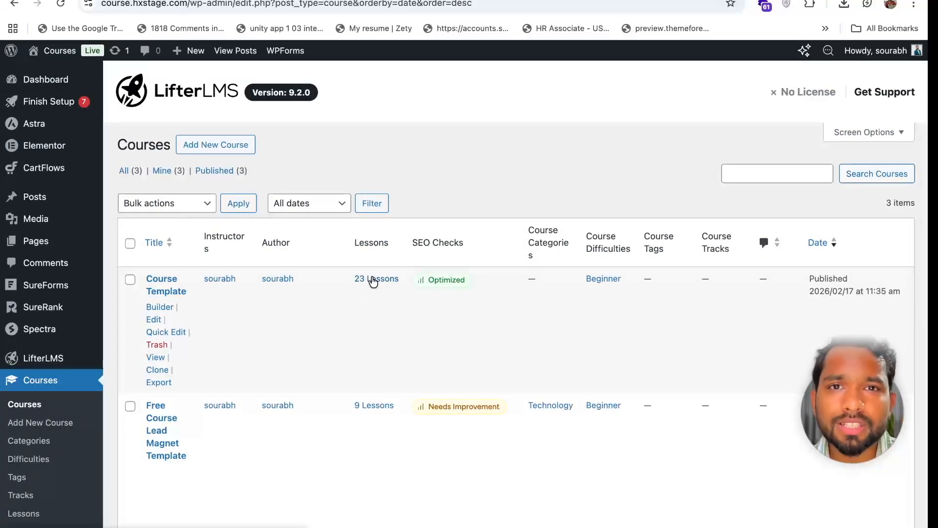
Open the site's menu editor in a separate browser tab and add the Course Catalog page to the Main Menu
{"action": "scroll", "coordinate": [59, 293], "scroll_direction": "down", "scroll_amount": 4}
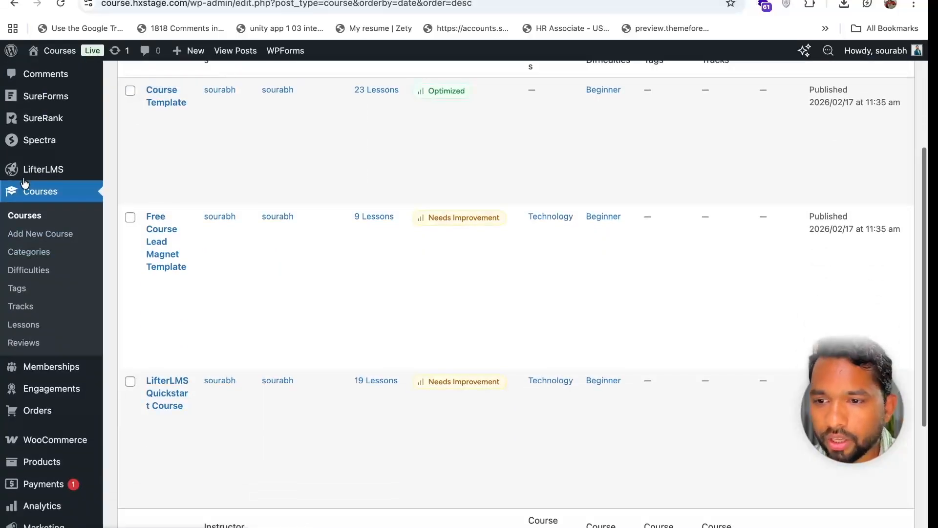
{"action": "scroll", "coordinate": [58, 298], "scroll_direction": "down", "scroll_amount": 4}
{"action": "scroll", "coordinate": [44, 396], "scroll_direction": "down", "scroll_amount": 1}
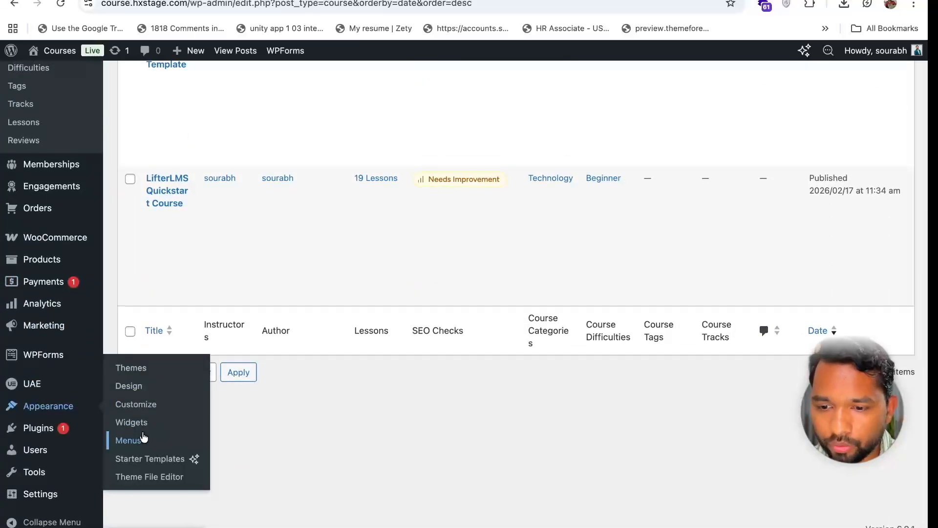
{"action": "scroll", "coordinate": [312, 208], "scroll_direction": "up", "scroll_amount": 8}
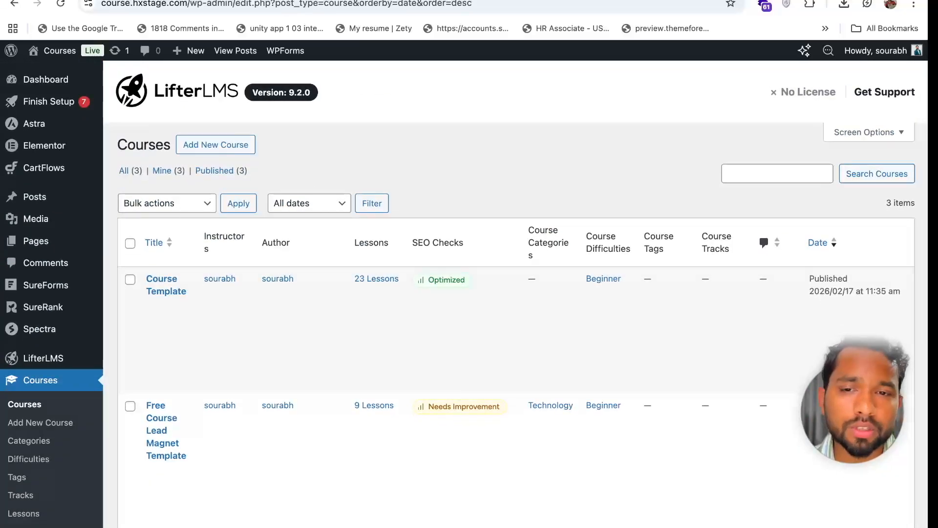
{"action": "left_click", "coordinate": [235, 1]}
{"action": "scroll", "coordinate": [329, 306], "scroll_direction": "down", "scroll_amount": 2}
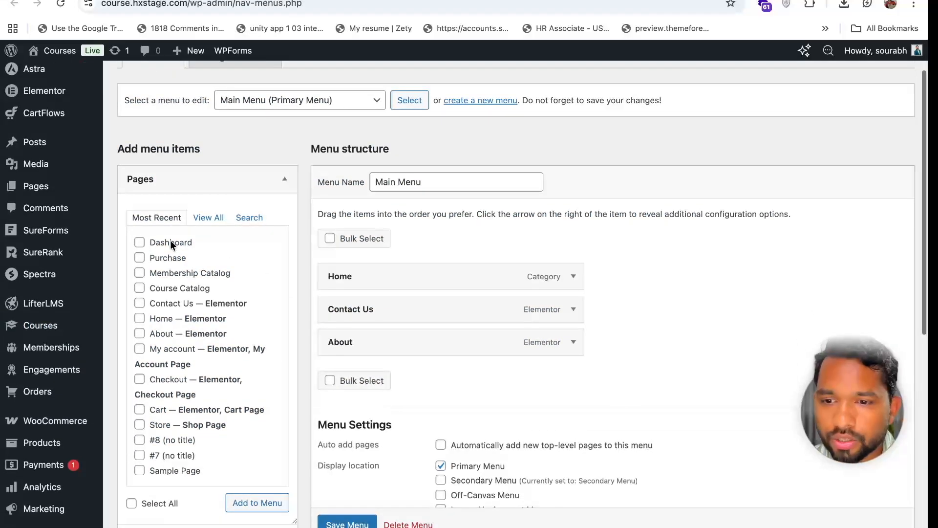
{"action": "left_click", "coordinate": [139, 289]}
{"action": "left_click", "coordinate": [257, 502]}
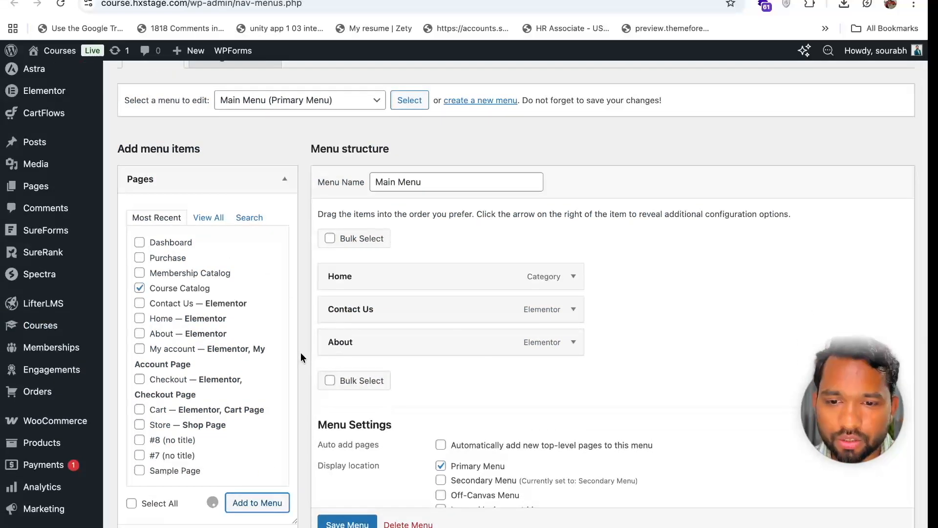
{"action": "scroll", "coordinate": [301, 313], "scroll_direction": "down", "scroll_amount": 2}
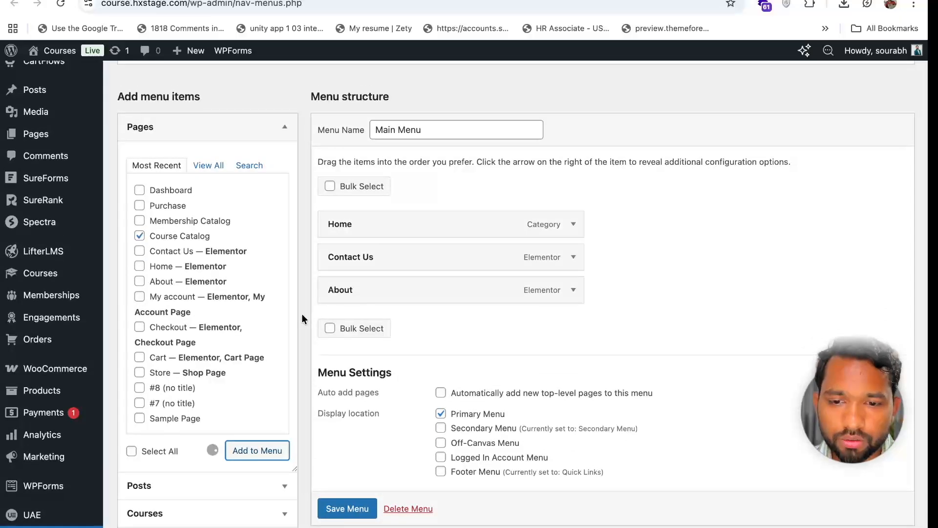
Place Course Catalog directly after Home in the Main Menu and save the menu
{"action": "left_click_drag", "start_coordinate": [337, 323], "coordinate": [335, 263]}
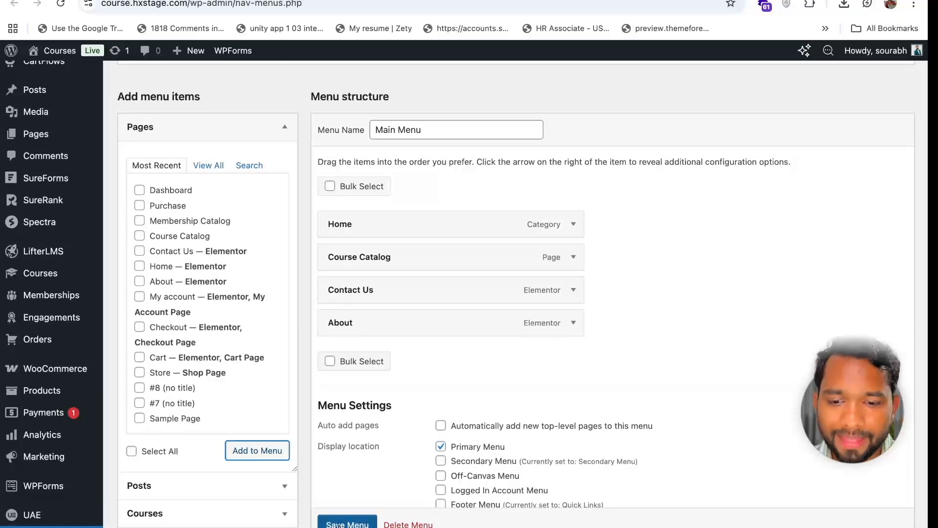
{"action": "left_click", "coordinate": [345, 523]}
{"action": "scroll", "coordinate": [344, 523], "scroll_direction": "down", "scroll_amount": 1}
{"action": "left_click", "coordinate": [336, 506]}
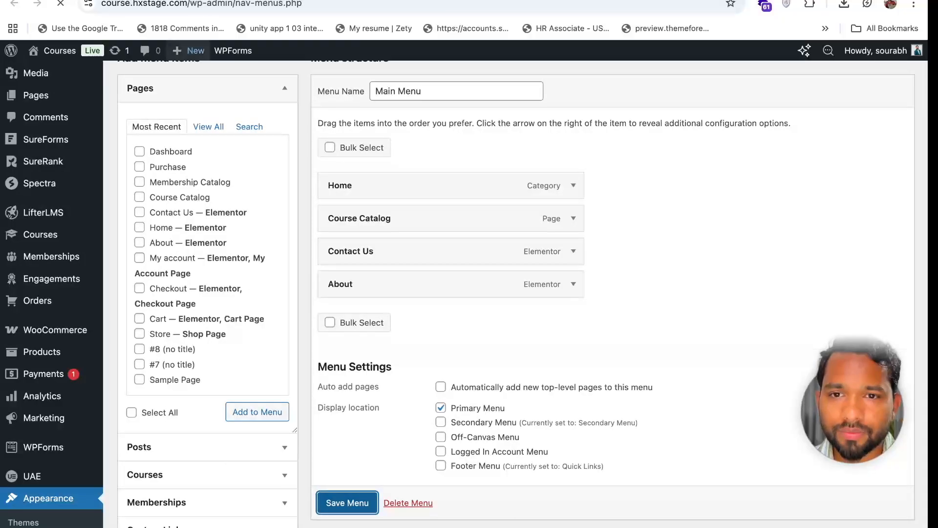
Reload the live home page and open Course Catalog from its header navigation
{"action": "left_click", "coordinate": [168, 0]}
{"action": "scroll", "coordinate": [190, 104], "scroll_direction": "up", "scroll_amount": 5}
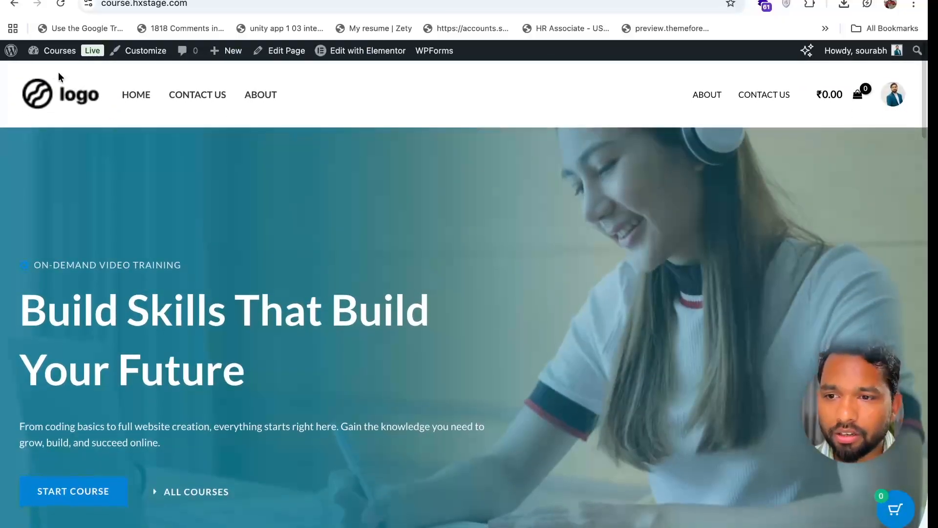
{"action": "key", "text": "super+r"}
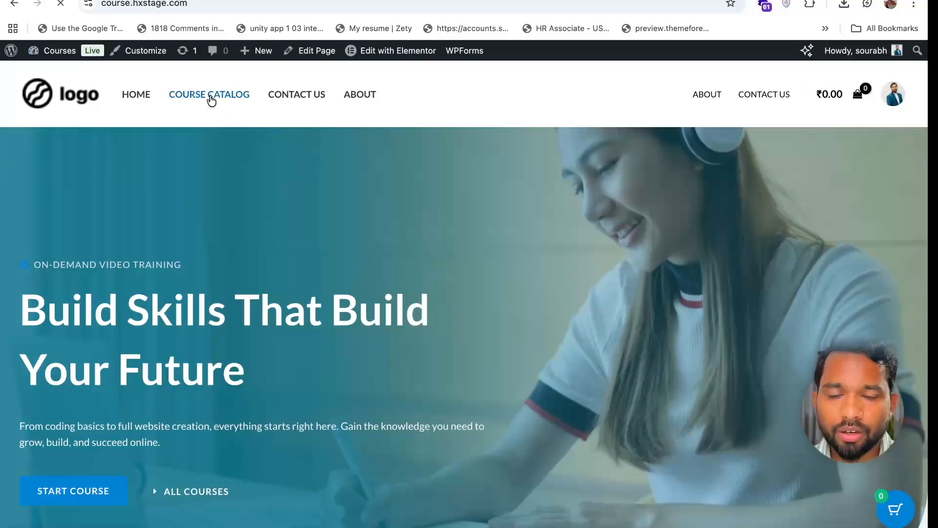
{"action": "left_click", "coordinate": [210, 96]}
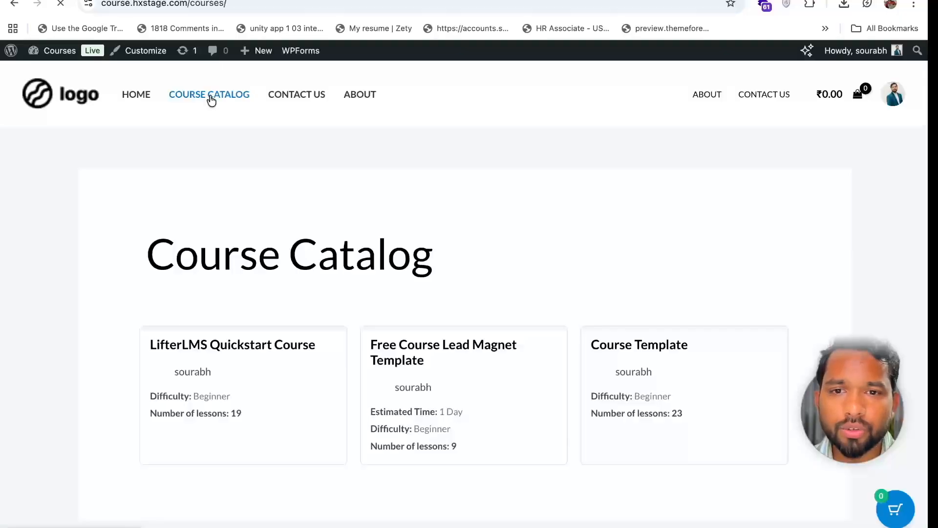
Open the LifterLMS Quickstart Course from the catalog and review its description and lesson list
{"action": "scroll", "coordinate": [135, 230], "scroll_direction": "down", "scroll_amount": 4}
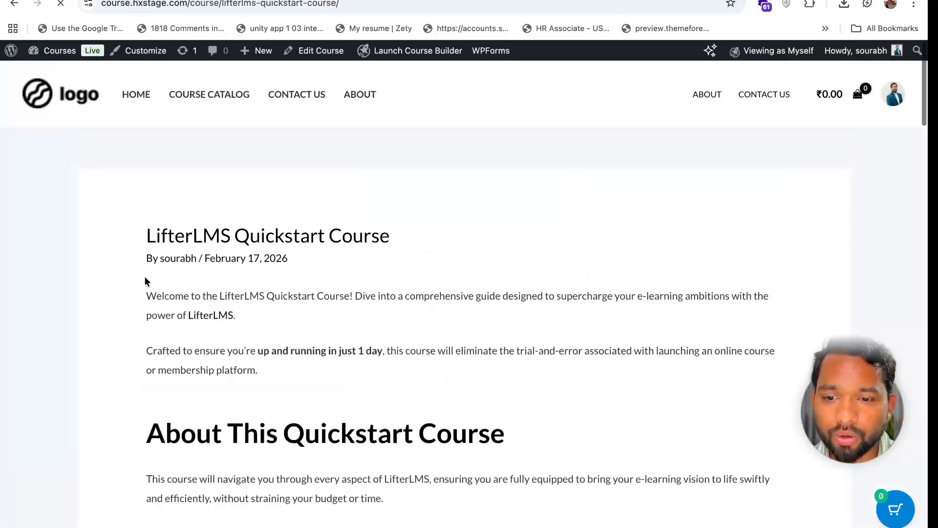
{"action": "scroll", "coordinate": [293, 204], "scroll_direction": "down", "scroll_amount": 10}
{"action": "scroll", "coordinate": [456, 347], "scroll_direction": "down", "scroll_amount": 8}
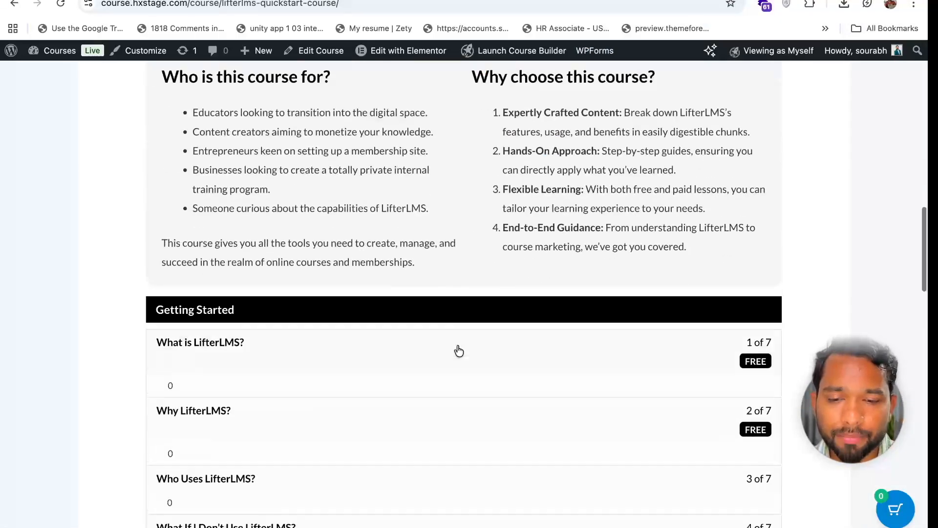
{"action": "scroll", "coordinate": [457, 348], "scroll_direction": "down", "scroll_amount": 10}
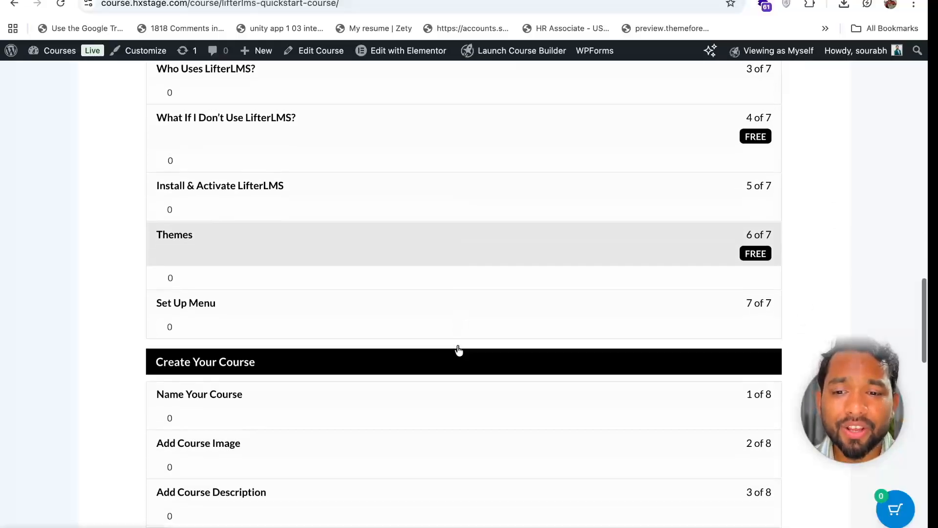
Return to the admin course list and start a new course titled "WordPress Course"
{"action": "scroll", "coordinate": [458, 349], "scroll_direction": "down", "scroll_amount": 1}
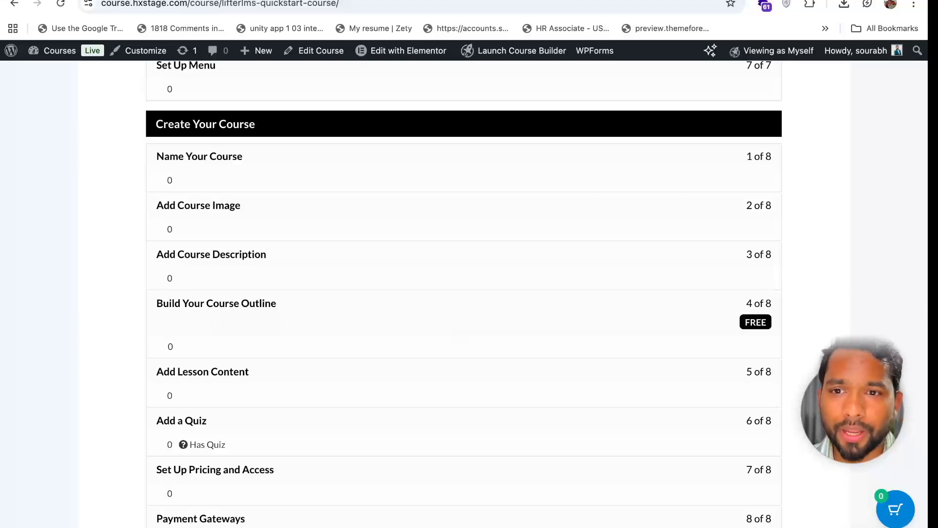
{"action": "left_click", "coordinate": [117, 1]}
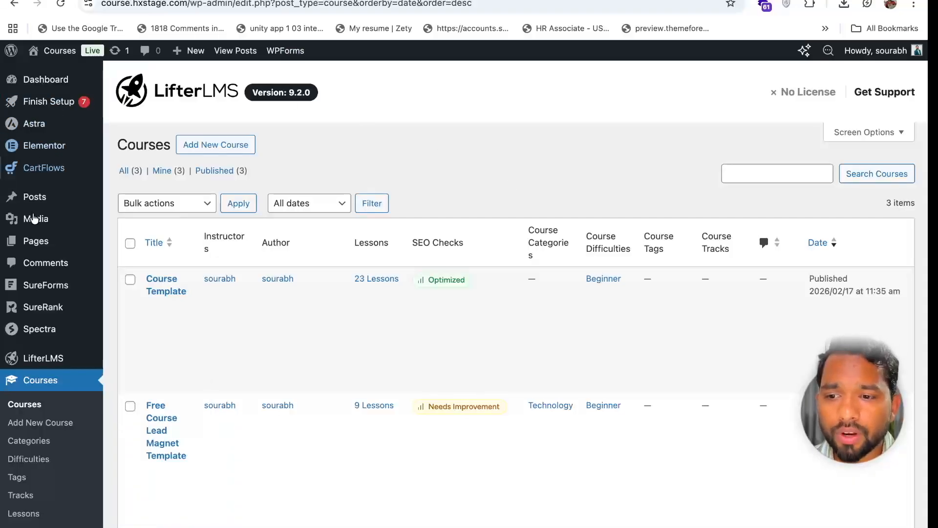
{"action": "scroll", "coordinate": [42, 313], "scroll_direction": "down", "scroll_amount": 3}
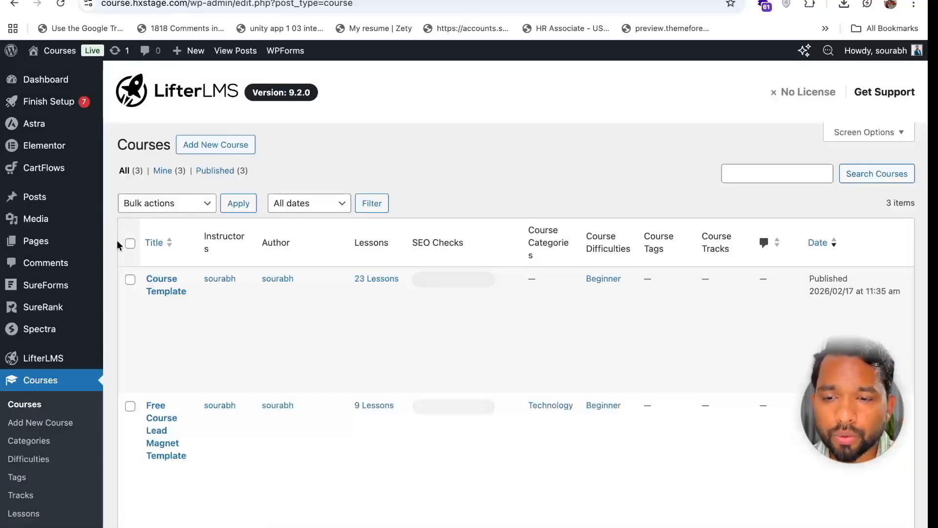
{"action": "left_click", "coordinate": [211, 155]}
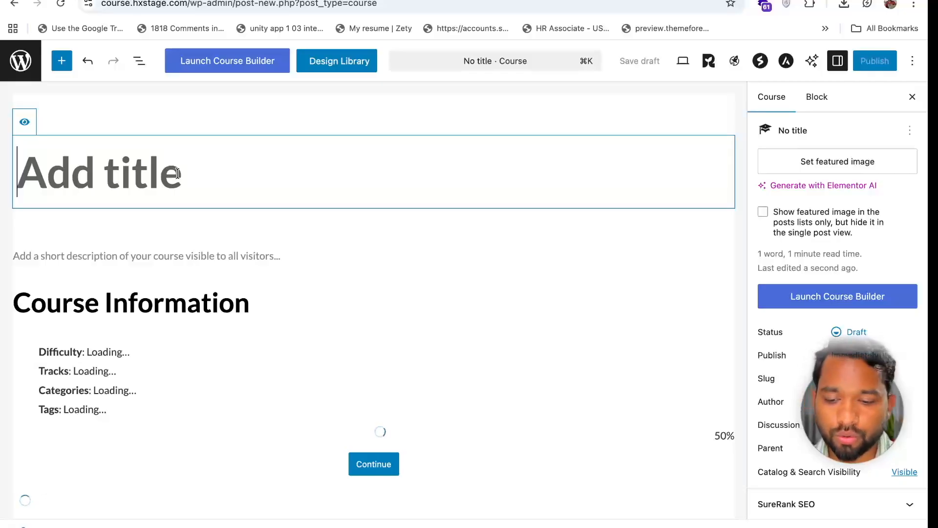
{"action": "type", "text": "W"}
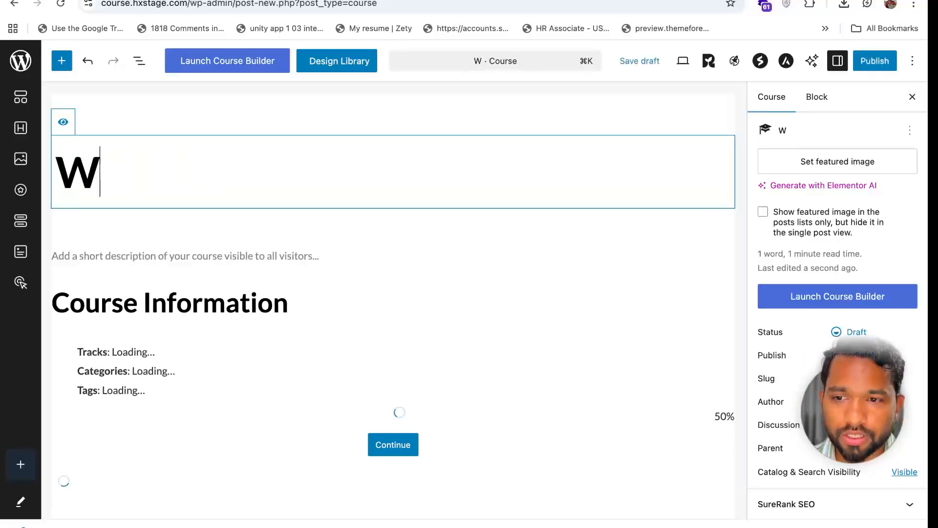
{"action": "type", "text": "ordPress Course"}
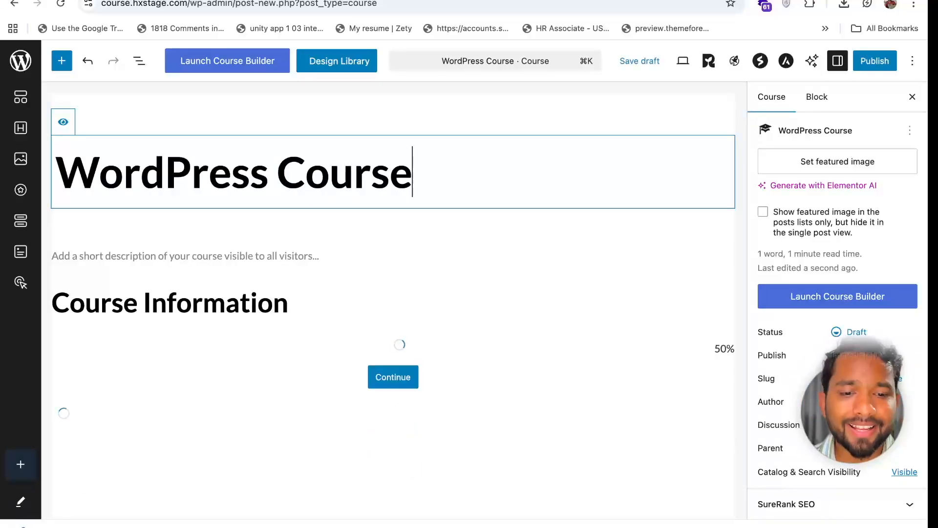
Add the short description starting "Welcome to the WordPress Quickstart Course!", presenting a complete beginner-friendly guide to building a professional WordPress website from scratch
{"action": "scroll", "coordinate": [189, 245], "scroll_direction": "down", "scroll_amount": 1}
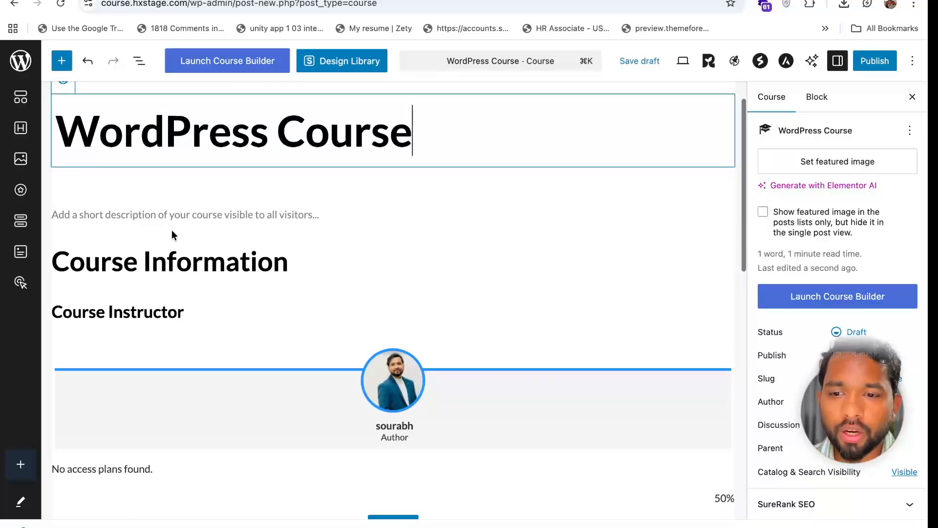
{"action": "left_click", "coordinate": [153, 209]}
{"action": "type", "text": "Welcome to the WordPress Quickstart Course! This is a complete beginner-friendly guide designed to help you build a professional WordPress website from scratch."}
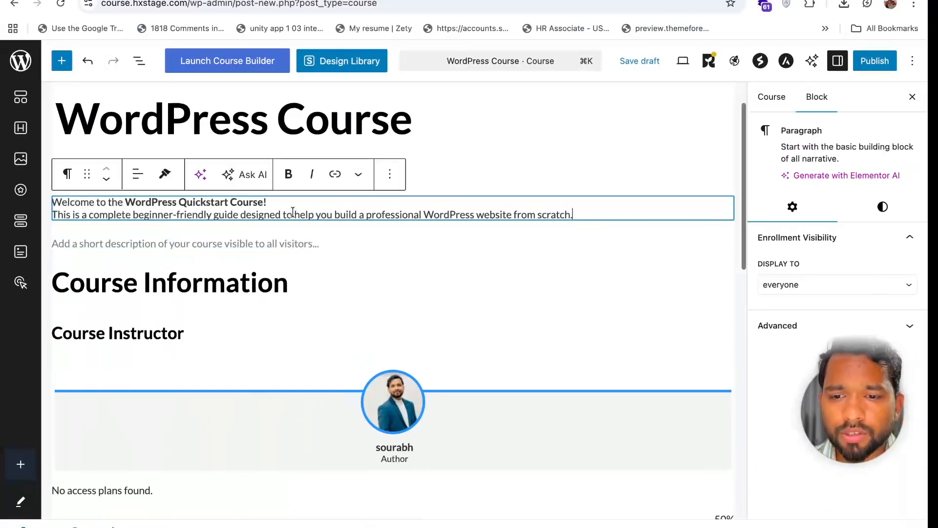
Insert a paragraph below Course Information starting "This course will guide you through every essential part of WordPress", followed by the bulleted list of learning outcomes
{"action": "left_click", "coordinate": [358, 250]}
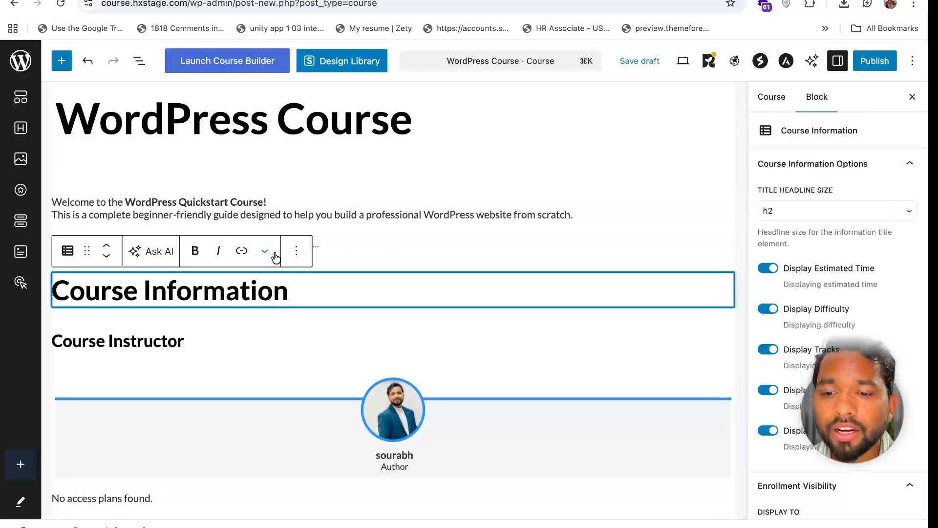
{"action": "scroll", "coordinate": [274, 254], "scroll_direction": "down", "scroll_amount": 2}
{"action": "left_click", "coordinate": [304, 185]}
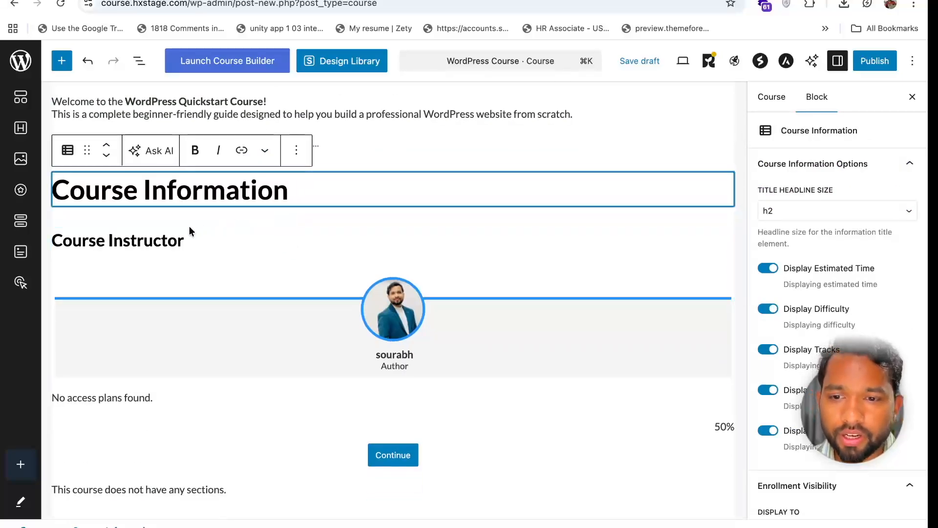
{"action": "left_click", "coordinate": [364, 225]}
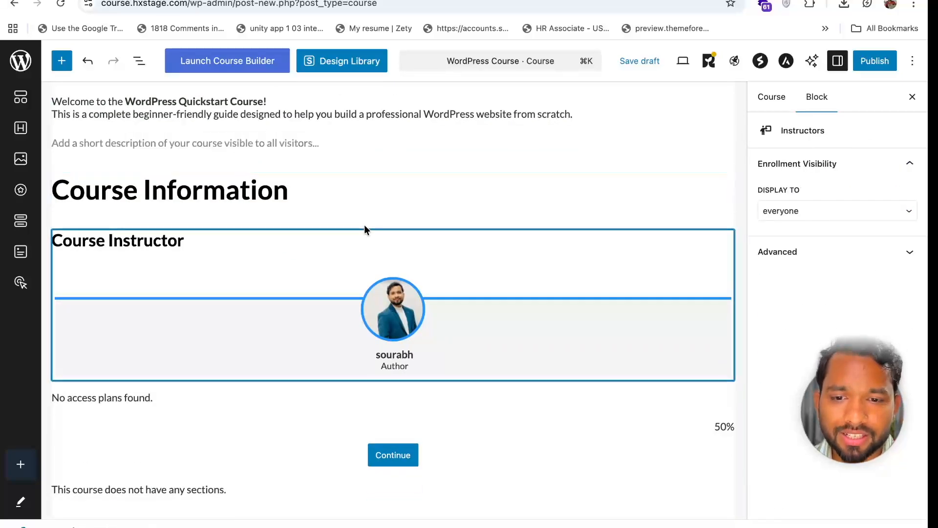
{"action": "left_click", "coordinate": [393, 218]}
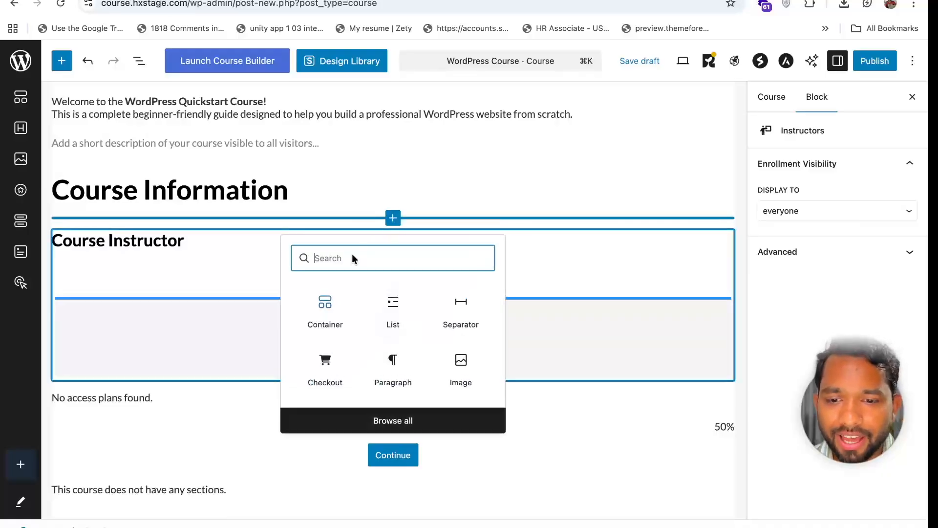
{"action": "left_click", "coordinate": [392, 377]}
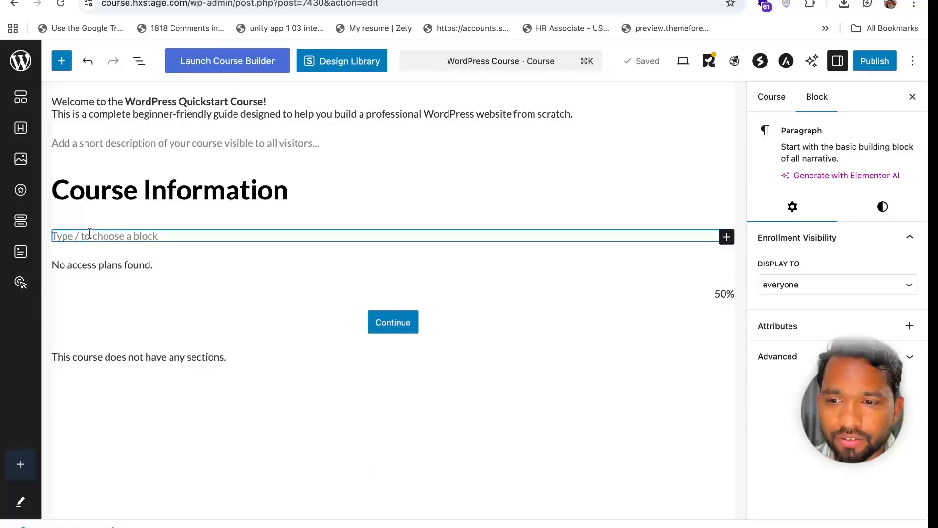
{"action": "type", "text": "This course will guide you through every essential part of WordPress, so you can confidently build blogs, business websites, or even full online stores — without wasting time or money. Understand what WordPress is and why it powers over 40% of the web Learn the difference between WordPress.com and WordPress.org Install WordPress on hosting step-by-step Choose and customize the right theme Create important pages like Home, About, Contact Build a full website using Elementor (no coding required) Add plugins for SEO, security, and performance Create blogs, menus, and categories properly Set up contact forms and lead collection Learn basic website optimization and speed improvement Launch your website and make it live confidently Start freelancing and earning from WordPress projects"}
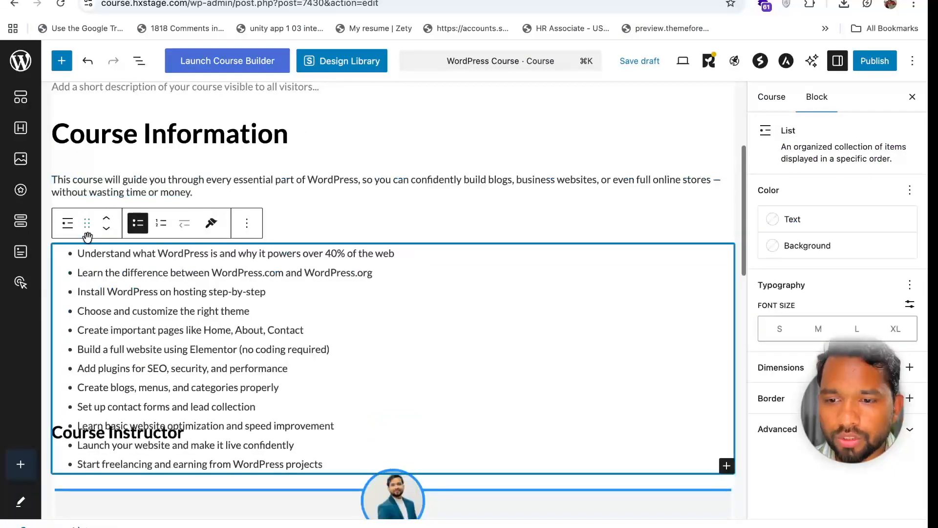
Insert a heading block between the learning outcomes list and Course Instructor, reading "Who is this course for?"
{"action": "left_click", "coordinate": [419, 279]}
{"action": "scroll", "coordinate": [420, 280], "scroll_direction": "down", "scroll_amount": 2}
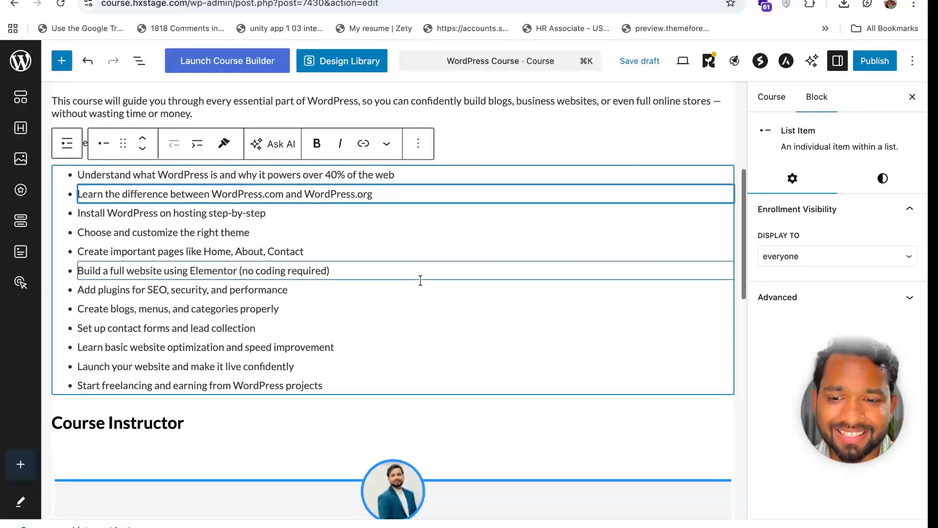
{"action": "scroll", "coordinate": [420, 280], "scroll_direction": "down", "scroll_amount": 3}
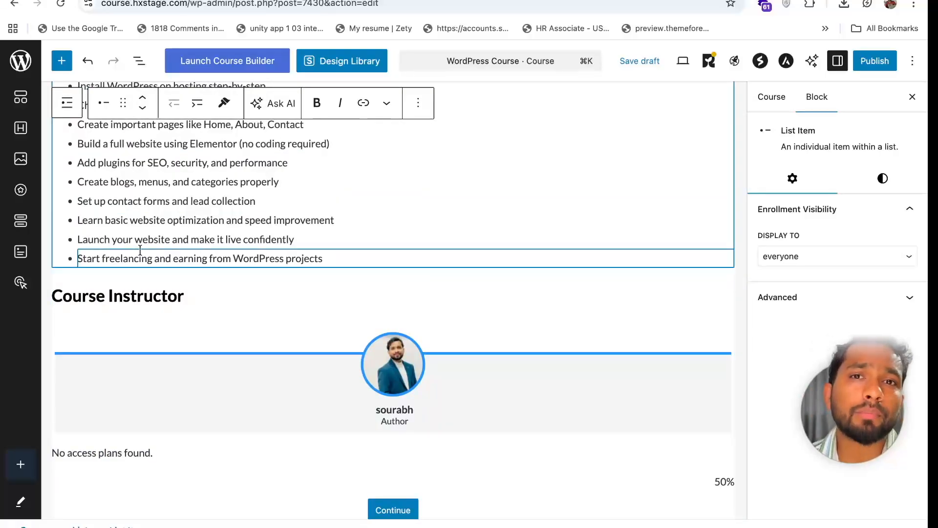
{"action": "left_click", "coordinate": [381, 264]}
{"action": "left_click", "coordinate": [393, 276]}
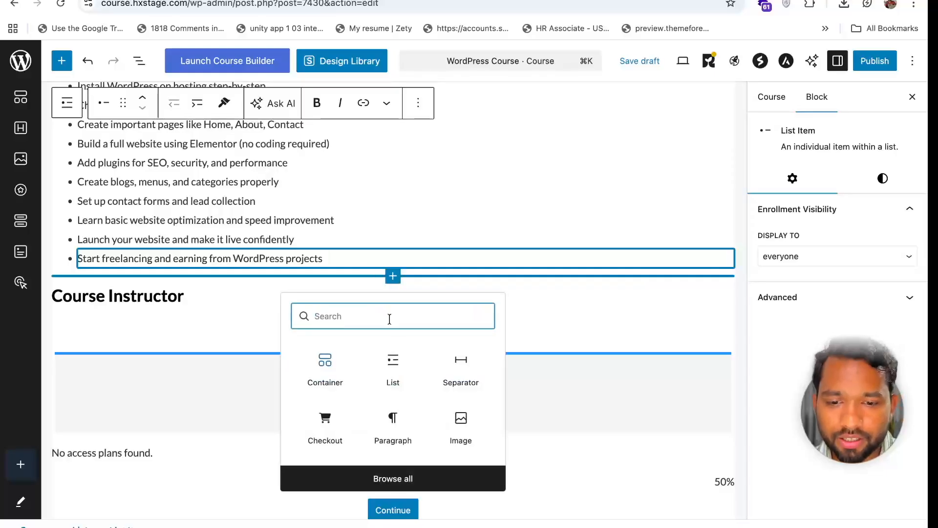
{"action": "type", "text": "hea"}
{"action": "left_click", "coordinate": [393, 371]}
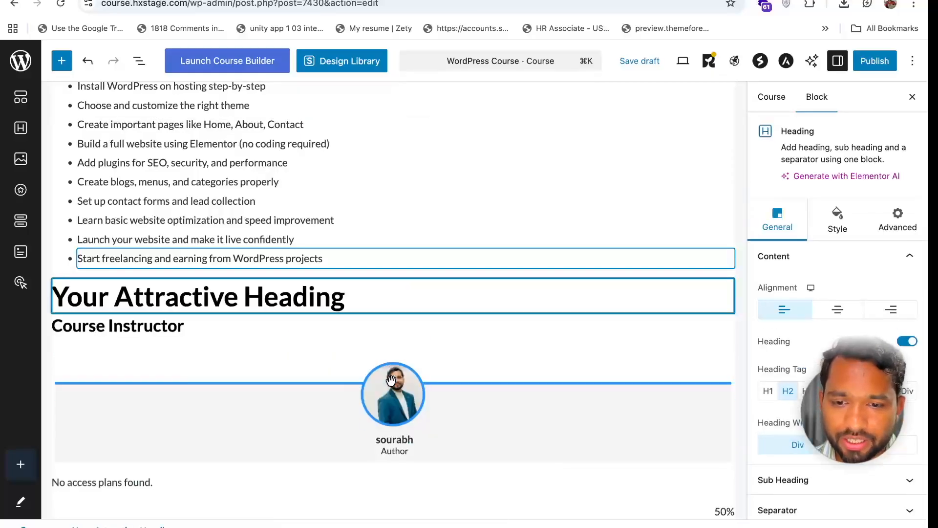
{"action": "triple_click", "coordinate": [224, 313]}
{"action": "key", "text": "BackSpace"}
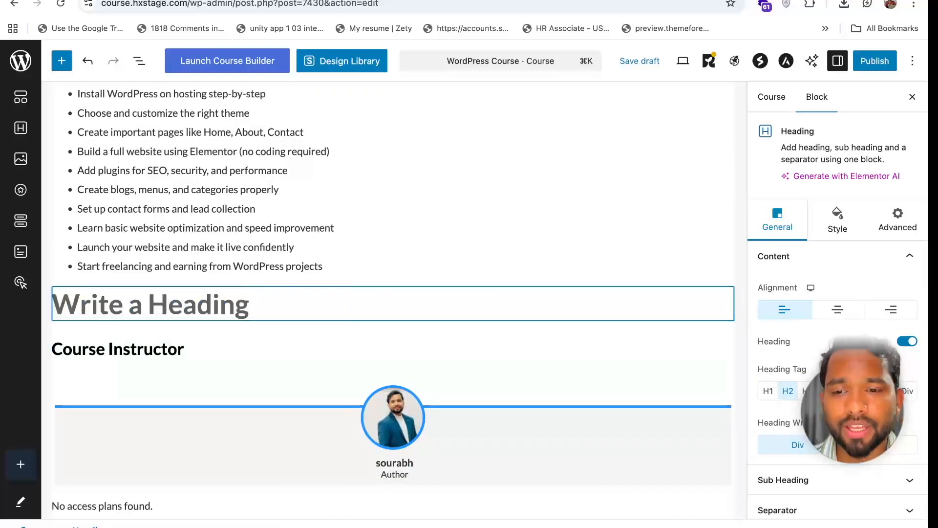
{"action": "type", "text": "Who is this course for?"}
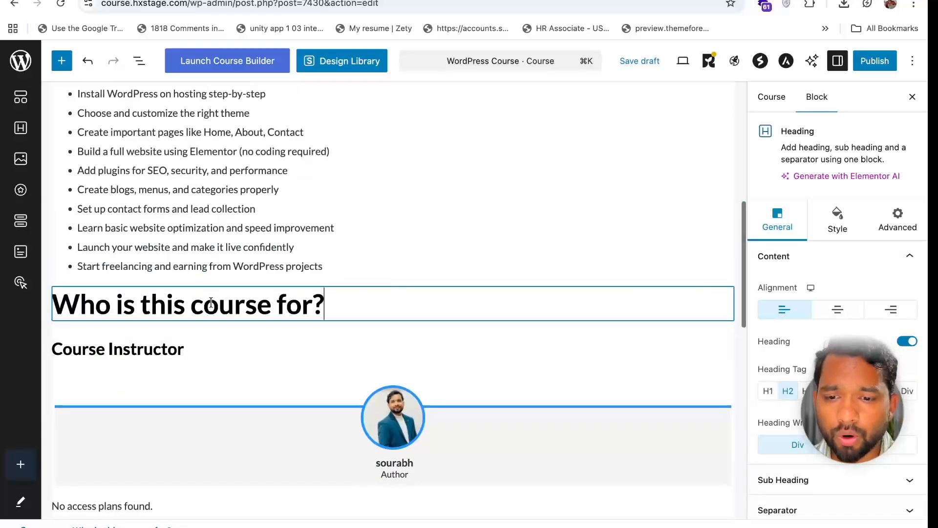
Change the "Who is this course for?" heading tag to H3
{"action": "triple_click", "coordinate": [177, 292]}
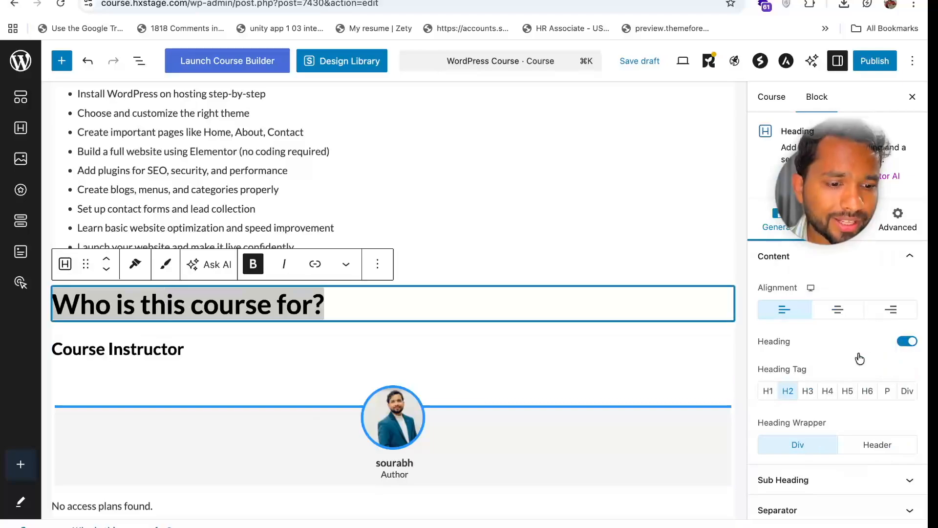
{"action": "left_click", "coordinate": [809, 392]}
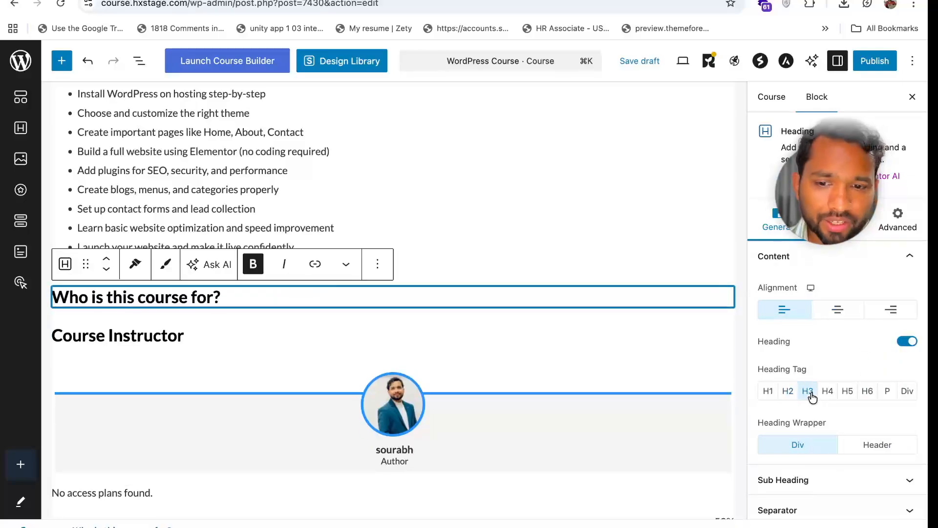
{"action": "left_click", "coordinate": [335, 313]}
{"action": "left_click", "coordinate": [326, 293]}
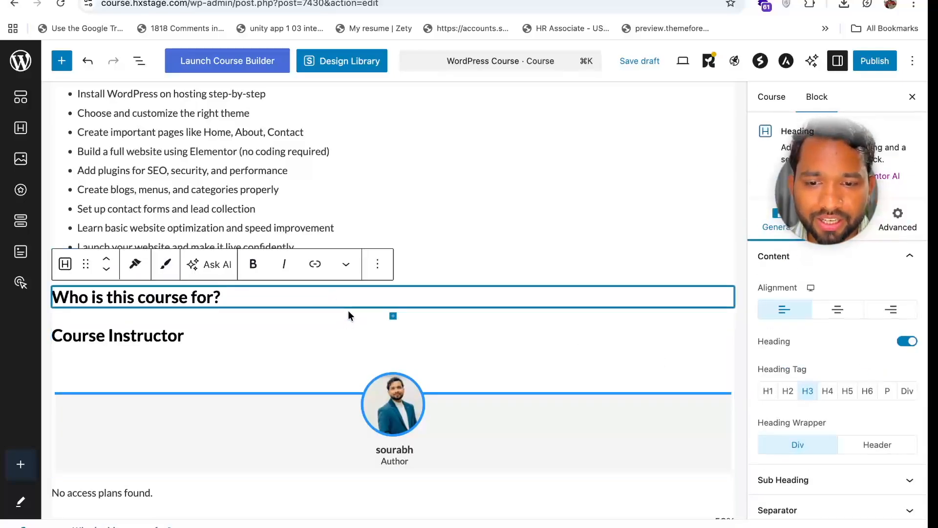
Add a bulleted audience list under "Who is this course for?", from "Beginners who want to create their first website" to "Anyone curious about WordPress and website building"
{"action": "left_click", "coordinate": [356, 314]}
{"action": "left_click", "coordinate": [393, 316]}
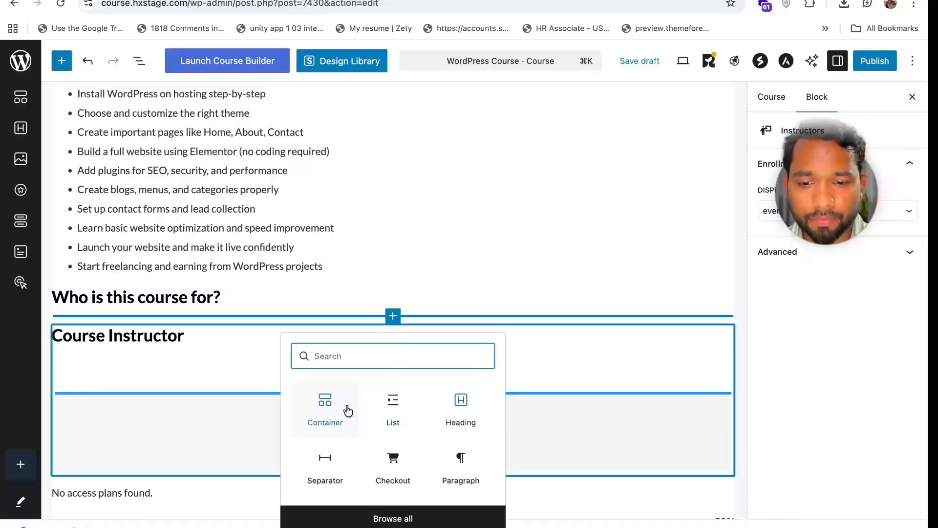
{"action": "type", "text": "par"}
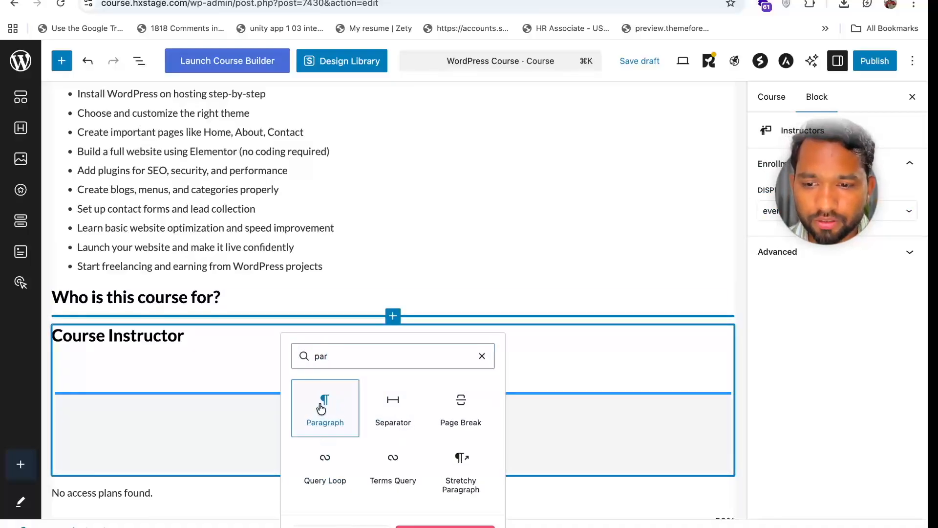
{"action": "left_click", "coordinate": [324, 405]}
{"action": "type", "text": "Beginners who want to create their first website Students looking to learn a high-income skill Freelancers who want to start WordPress work Entrepreneurs building business websites Bloggers who want full control over their platform Anyone curious about WordPress and website building"}
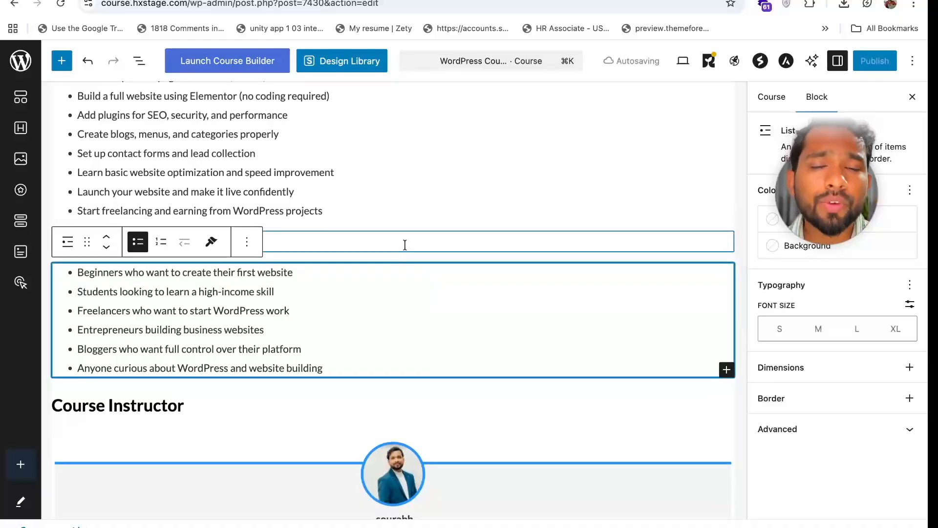
Review the Sales Page Content choices in Course Options and keep "Display default course content"
{"action": "scroll", "coordinate": [404, 244], "scroll_direction": "down", "scroll_amount": 5}
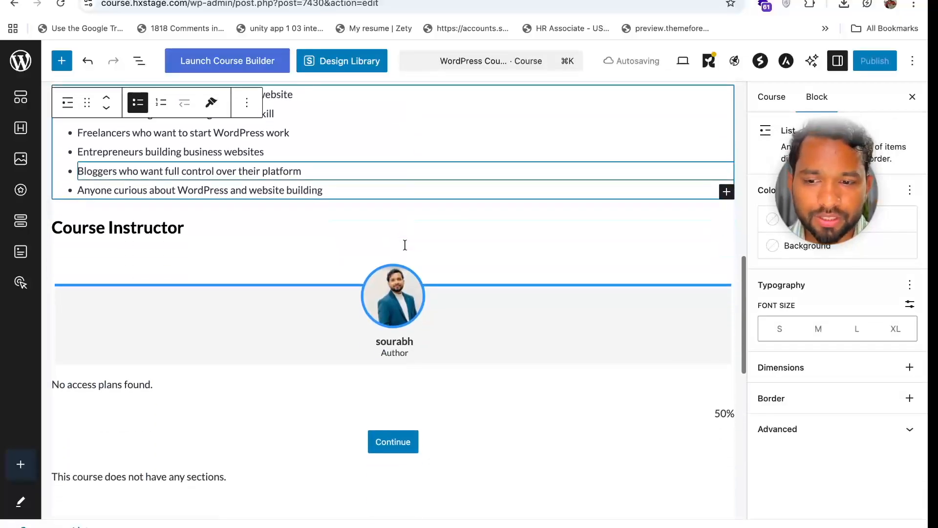
{"action": "scroll", "coordinate": [404, 245], "scroll_direction": "up", "scroll_amount": 3}
{"action": "scroll", "coordinate": [405, 244], "scroll_direction": "down", "scroll_amount": 12}
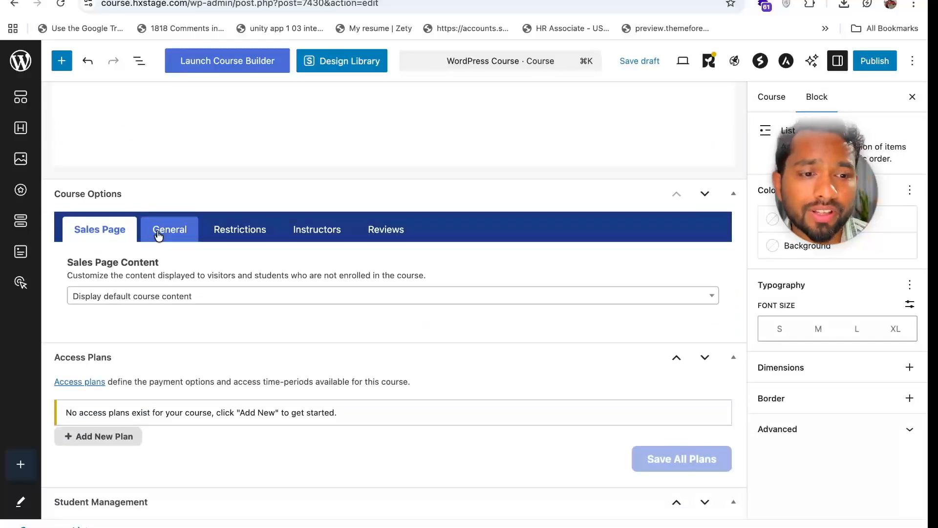
{"action": "left_click", "coordinate": [144, 302]}
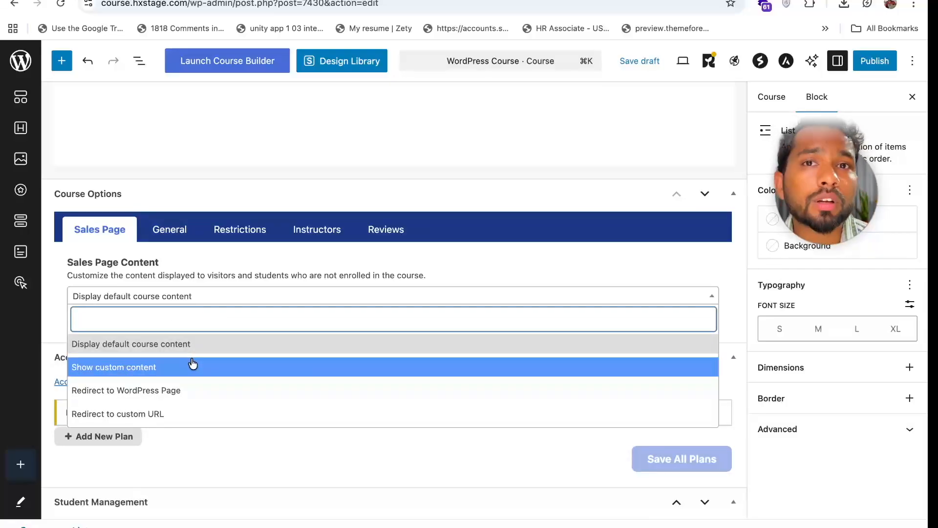
{"action": "left_click", "coordinate": [161, 353]}
{"action": "left_click", "coordinate": [161, 296]}
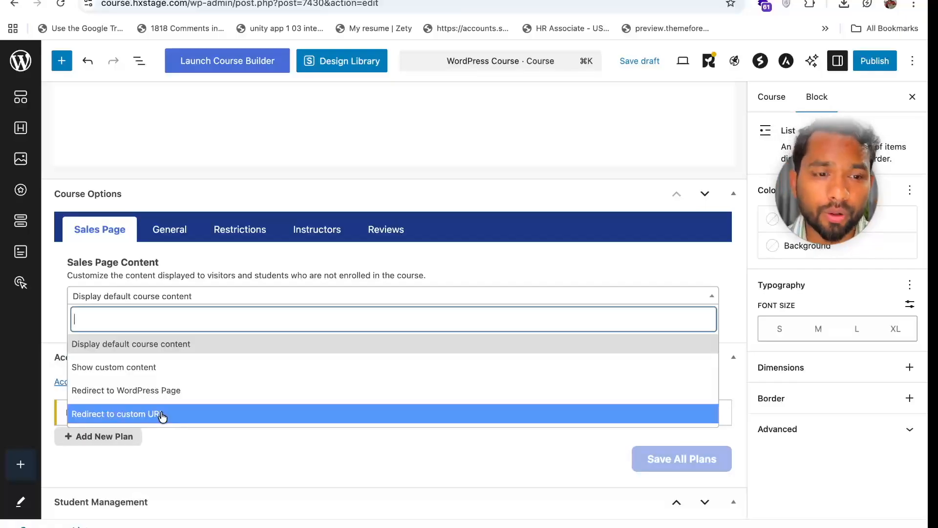
{"action": "left_click", "coordinate": [112, 351]}
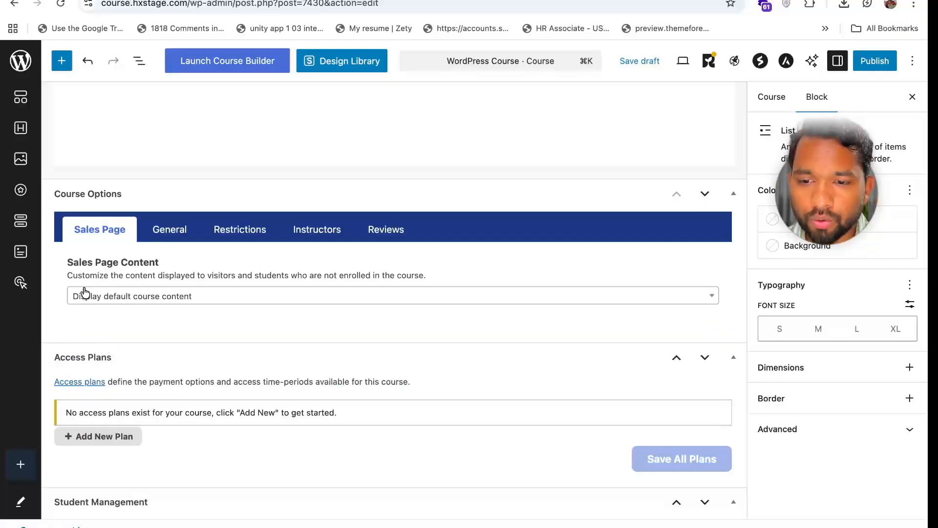
Set the course length to 7 in the general course options
{"action": "left_click", "coordinate": [159, 230]}
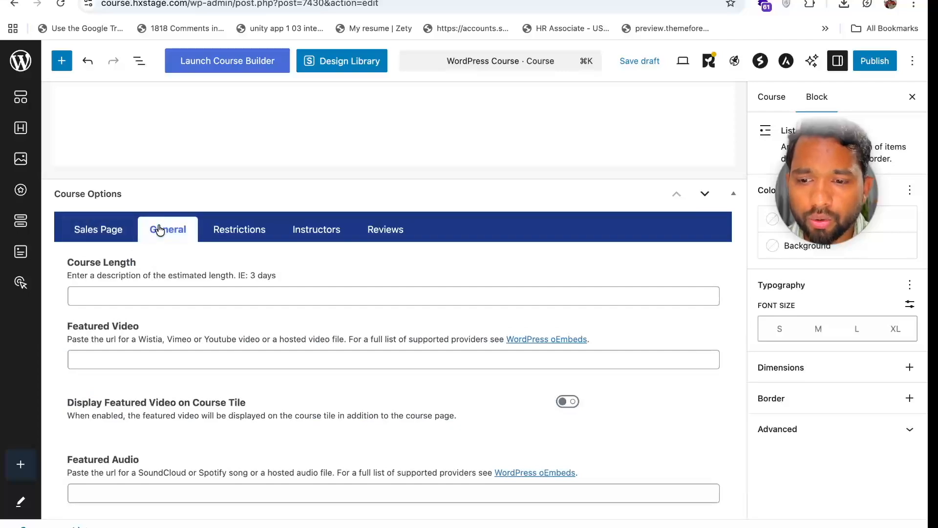
{"action": "left_click", "coordinate": [150, 294]}
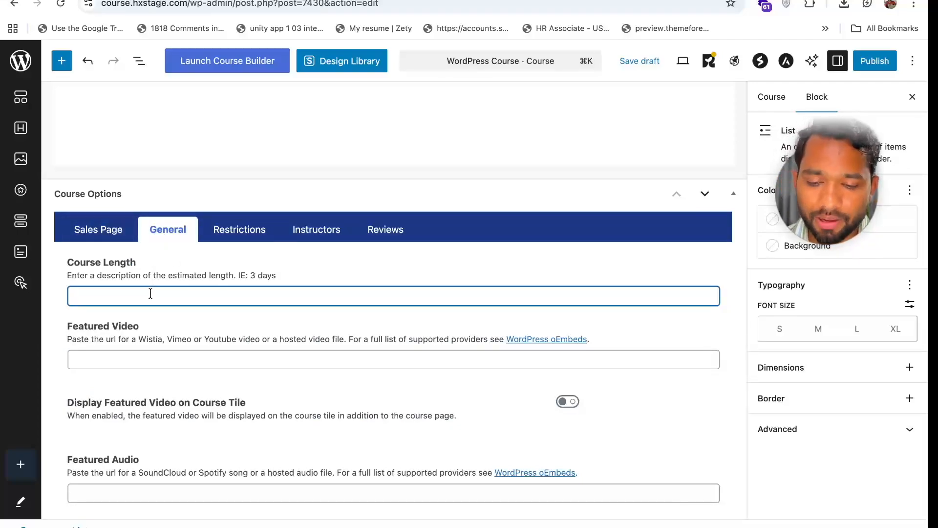
{"action": "type", "text": "7"}
{"action": "left_click", "coordinate": [230, 346]}
{"action": "scroll", "coordinate": [230, 346], "scroll_direction": "down", "scroll_amount": 3}
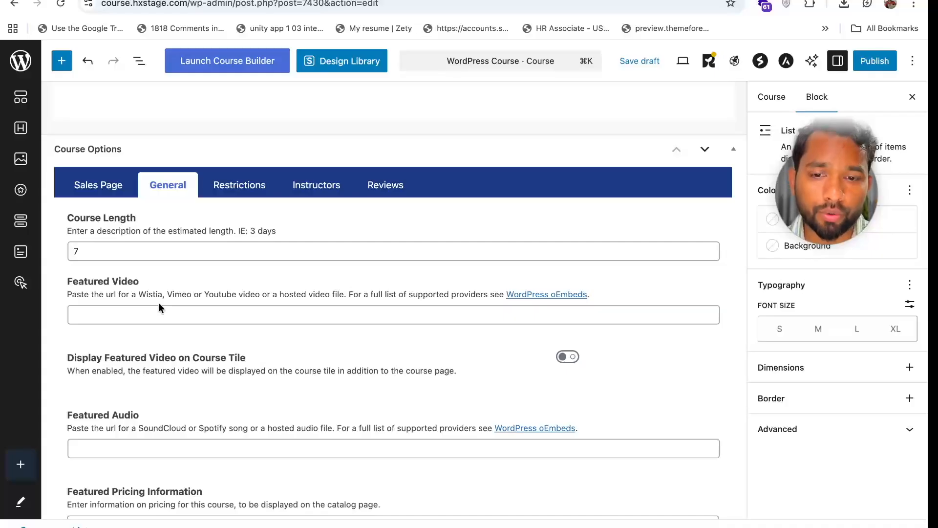
Review the course's restriction and instructor options, then enable reviews, display them on the page, and prevent multiple reviews per user
{"action": "left_click", "coordinate": [225, 301]}
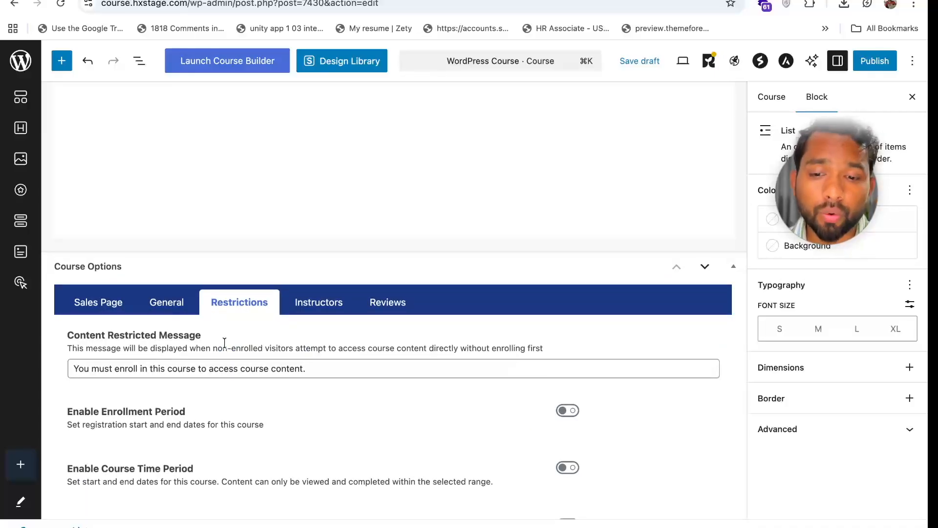
{"action": "scroll", "coordinate": [225, 342], "scroll_direction": "down", "scroll_amount": 2}
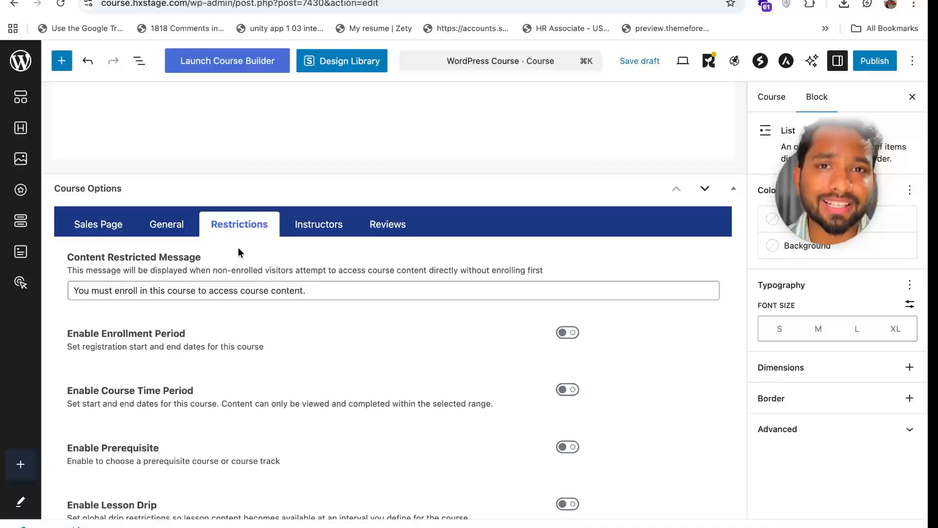
{"action": "left_click", "coordinate": [319, 228]}
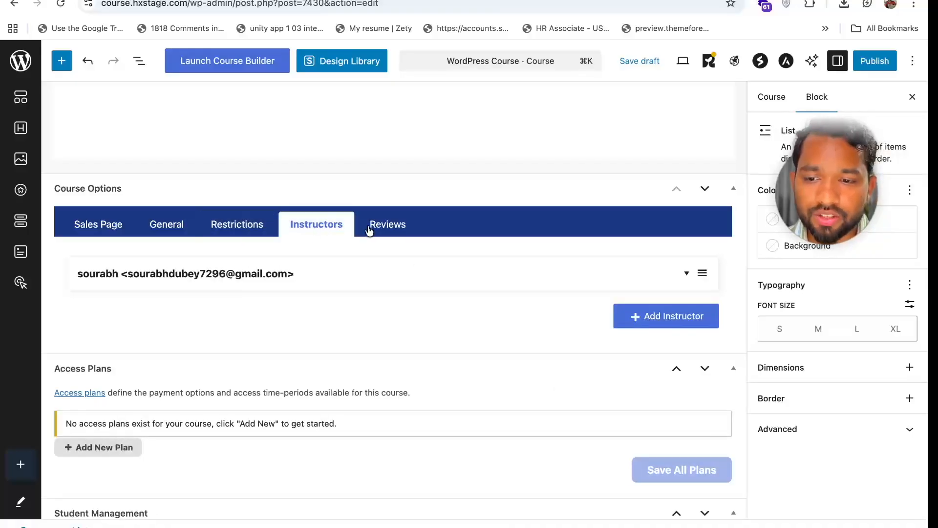
{"action": "left_click", "coordinate": [397, 229]}
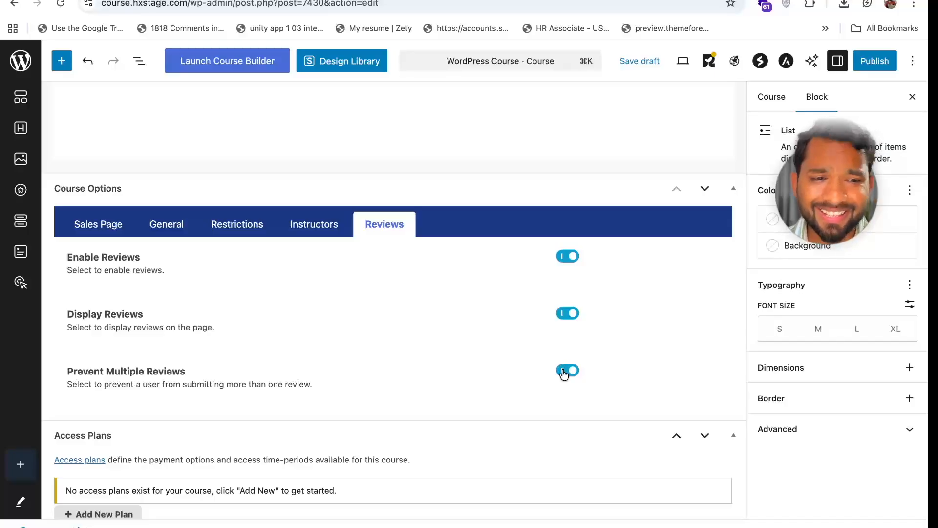
{"action": "scroll", "coordinate": [357, 290], "scroll_direction": "up", "scroll_amount": 15}
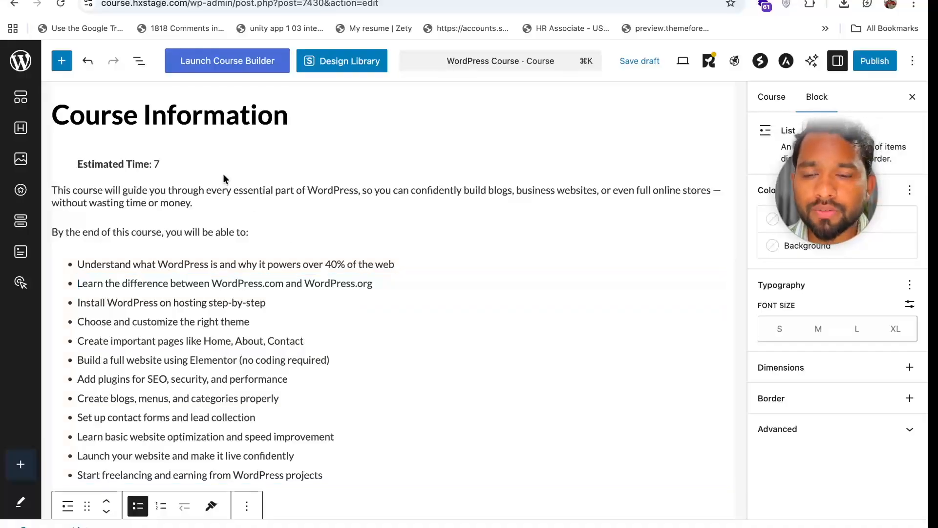
Publish the WordPress Course and confirm the pre-publish check
{"action": "left_click", "coordinate": [226, 64]}
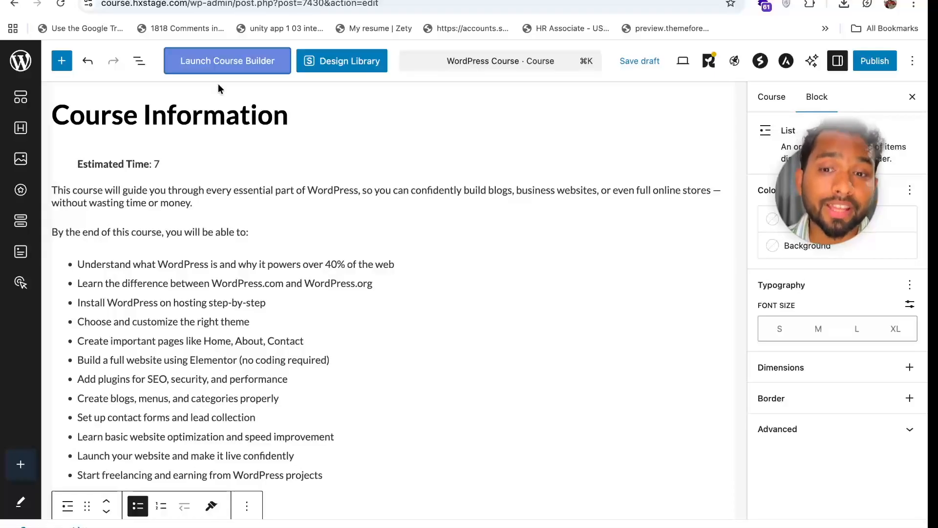
{"action": "left_click", "coordinate": [876, 68]}
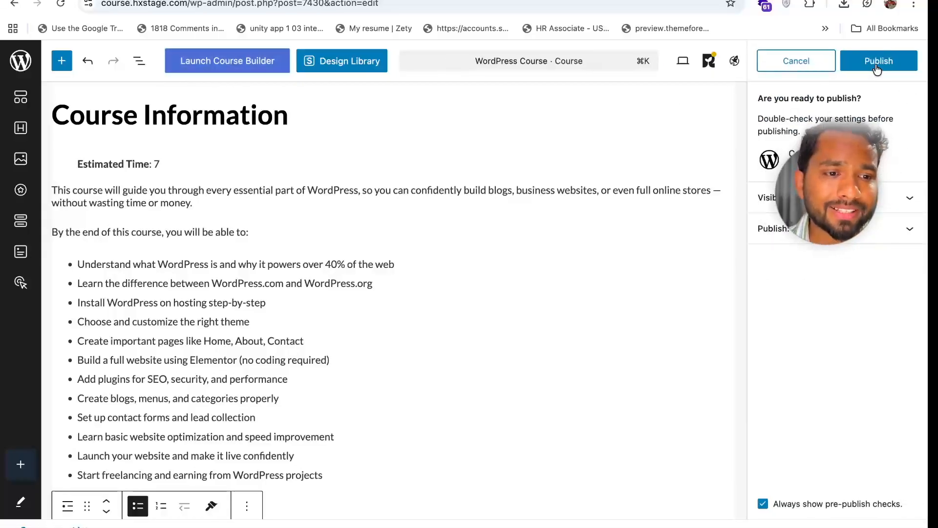
{"action": "left_click", "coordinate": [875, 64]}
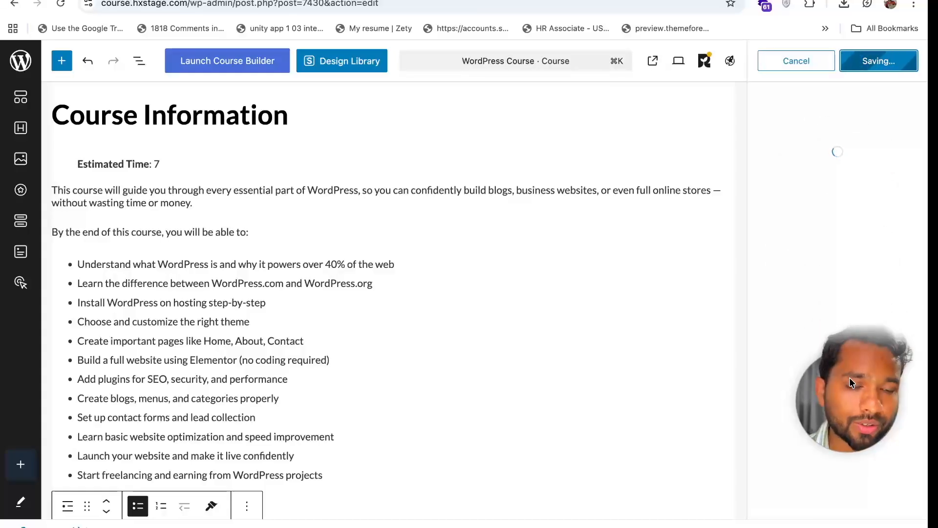
Set the course's featured image to the original-size laptop, notebook and coffee photo found by searching "wordpress", and save the course
{"action": "left_click", "coordinate": [769, 97]}
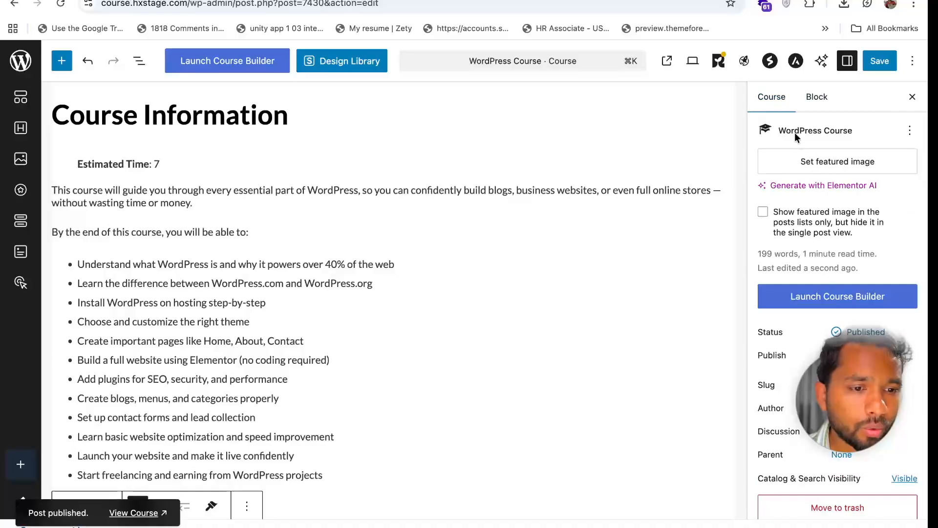
{"action": "left_click", "coordinate": [825, 163]}
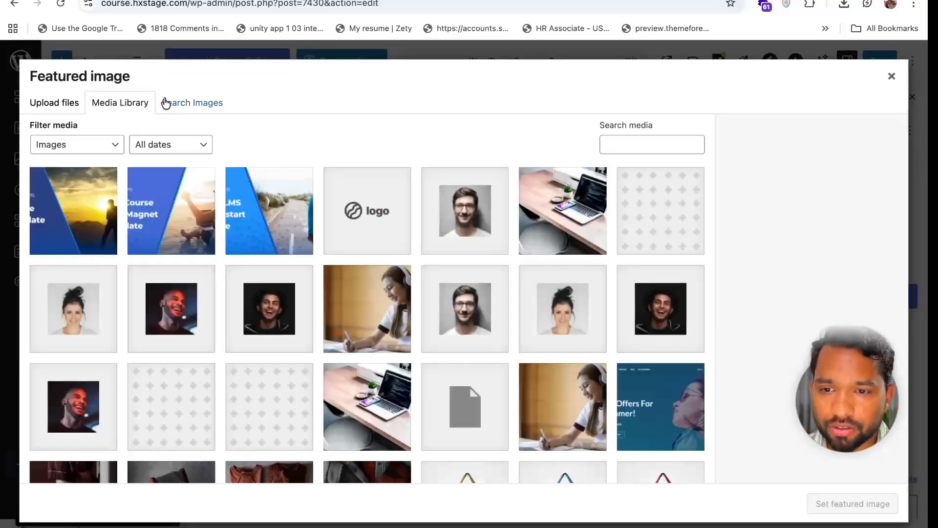
{"action": "left_click", "coordinate": [193, 102]}
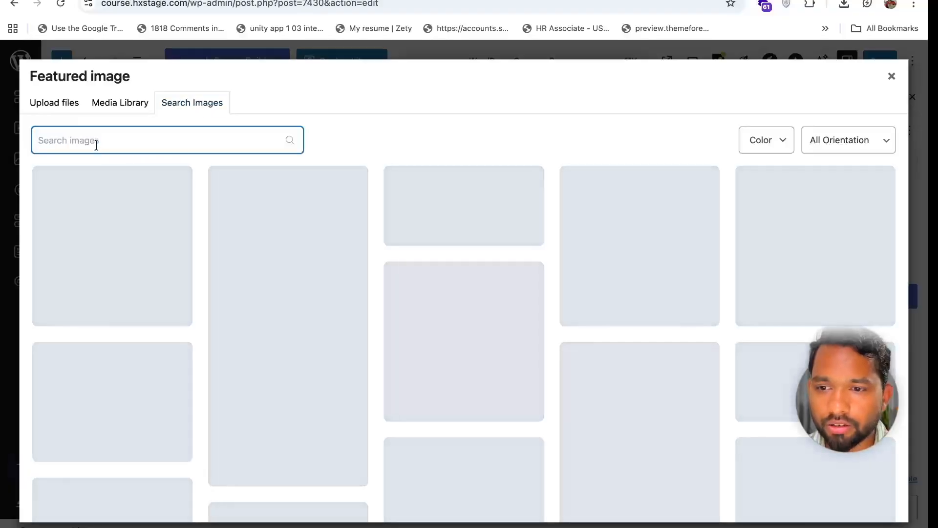
{"action": "type", "text": "wordpress"}
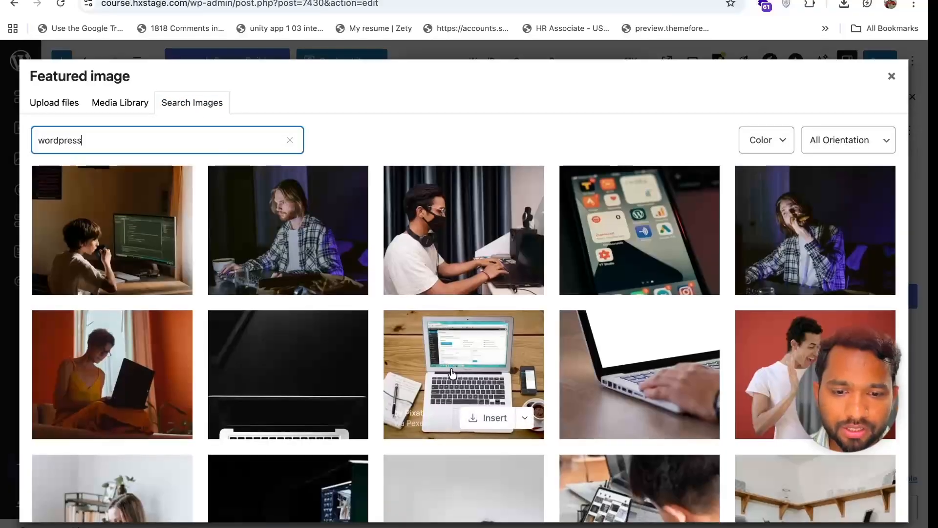
{"action": "left_click", "coordinate": [452, 374]}
{"action": "left_click", "coordinate": [452, 373]}
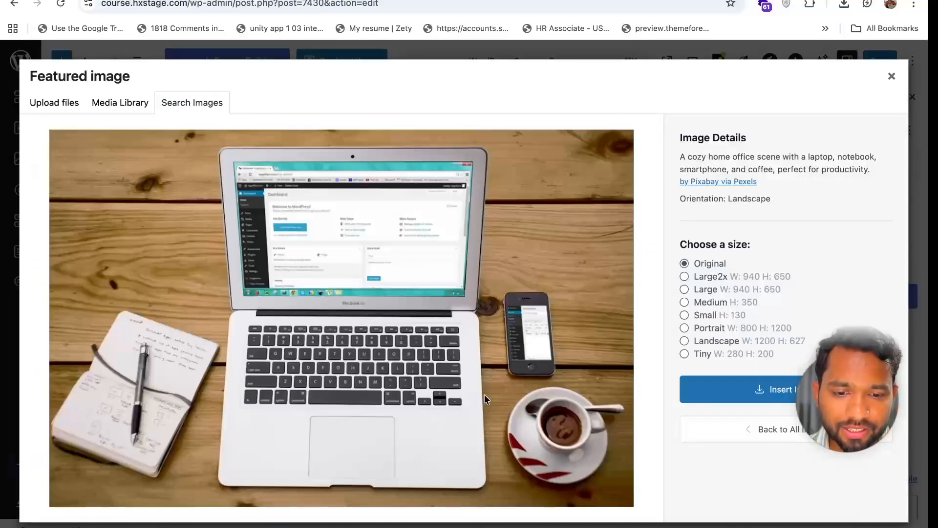
{"action": "left_click", "coordinate": [777, 387]}
{"action": "left_click", "coordinate": [881, 63]}
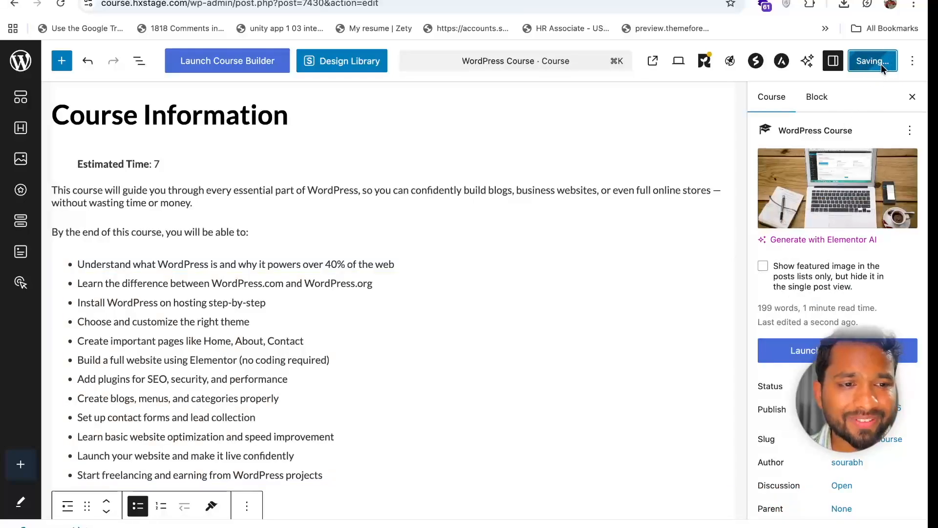
Launch the course builder and rename the new section to "Section 1: Getting Started with WordPress"
{"action": "left_click", "coordinate": [226, 62]}
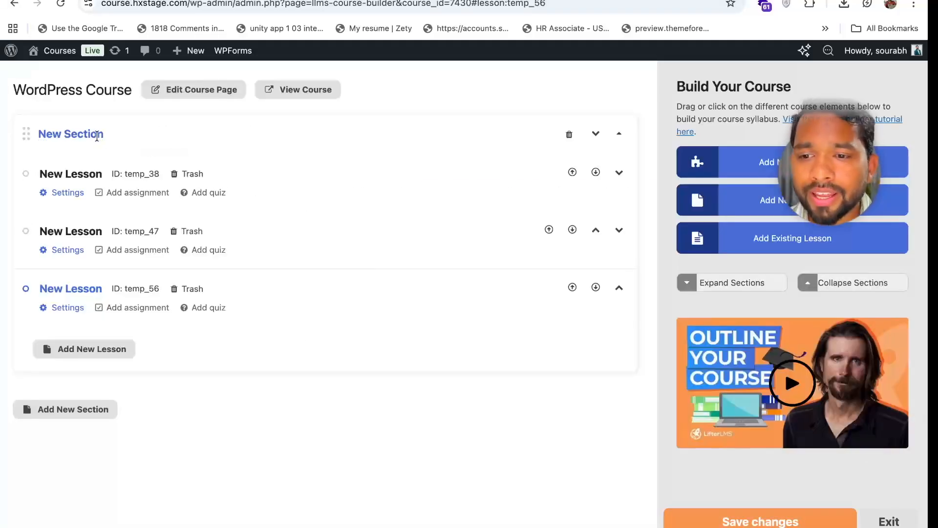
{"action": "left_click", "coordinate": [622, 133]}
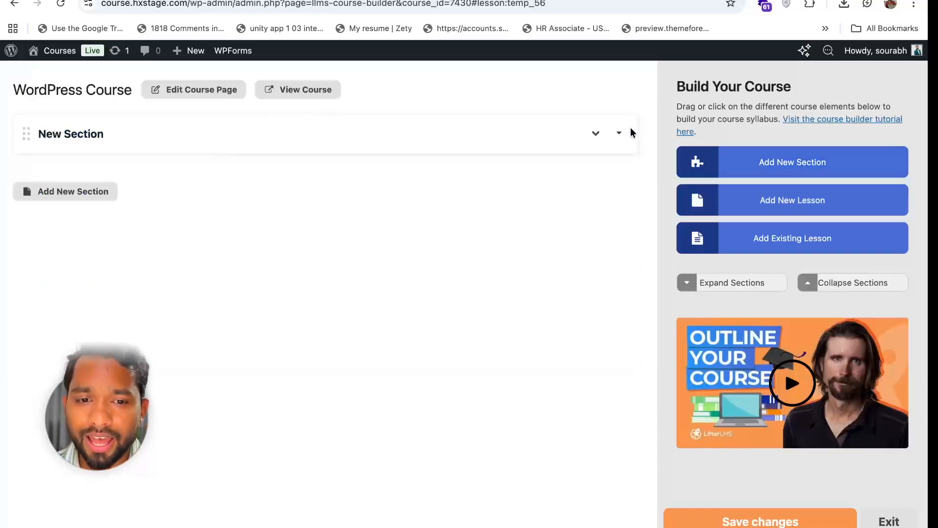
{"action": "left_click", "coordinate": [620, 138]}
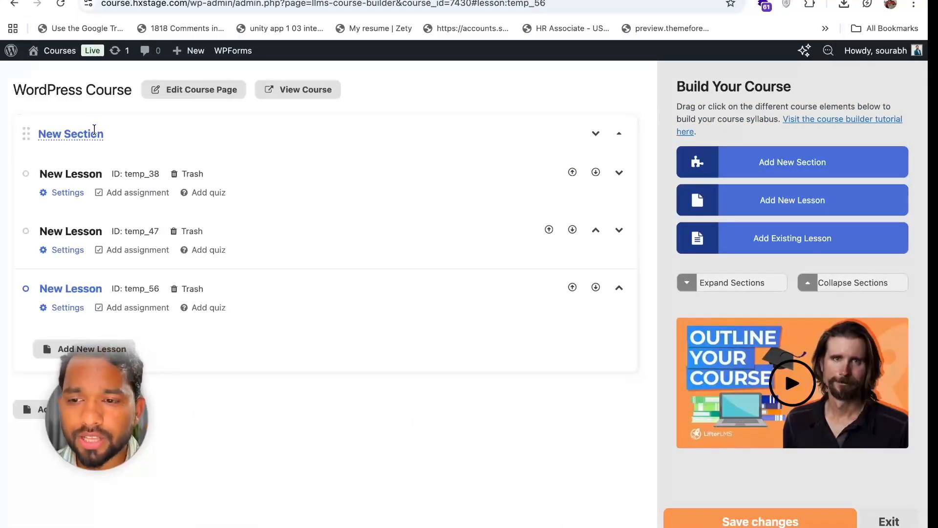
{"action": "left_click", "coordinate": [94, 129]}
{"action": "type", "text": "Section 1: Getting Started with WordPress"}
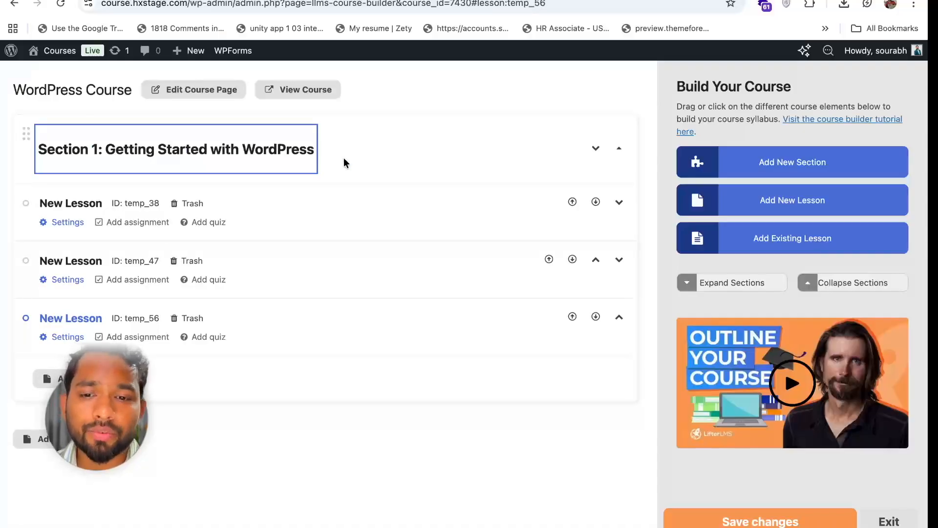
{"action": "left_click", "coordinate": [459, 136]}
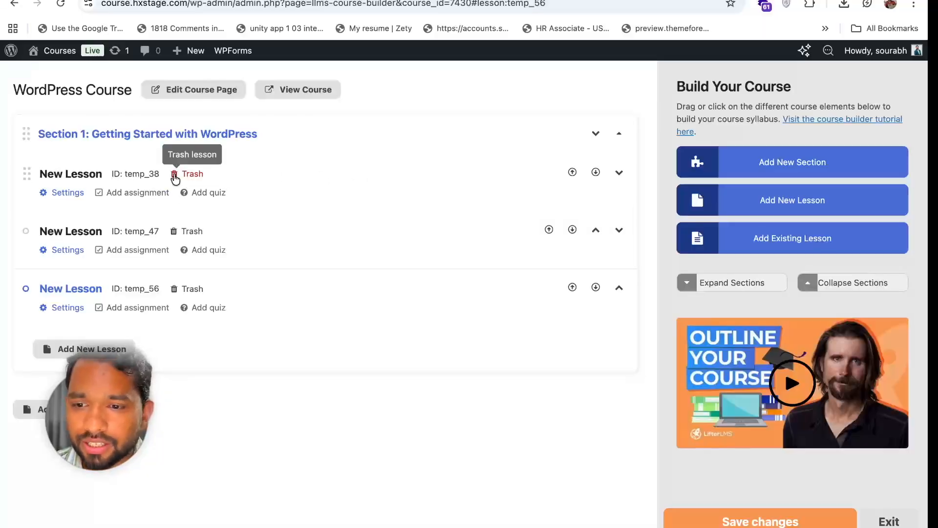
Trash the three placeholder lessons in Section 1, confirming each removal
{"action": "left_click", "coordinate": [188, 177]}
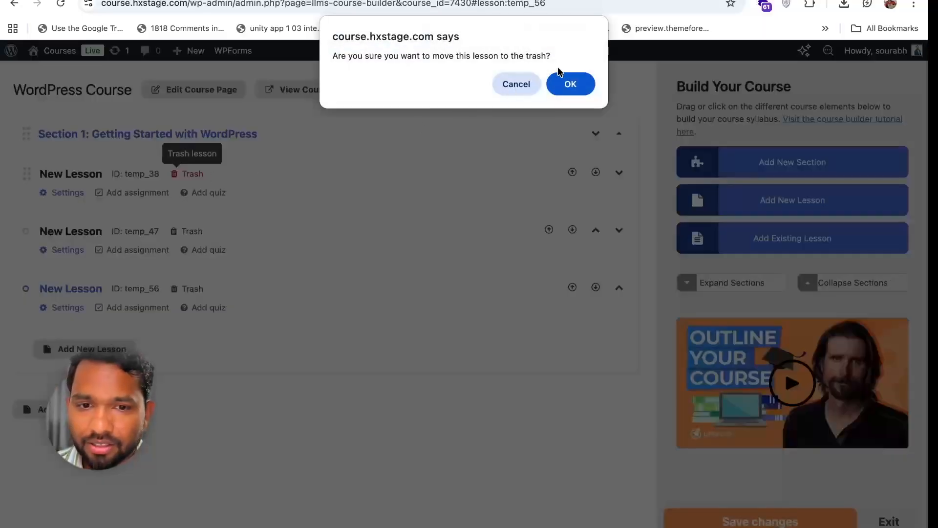
{"action": "left_click", "coordinate": [567, 83]}
{"action": "left_click", "coordinate": [189, 175]}
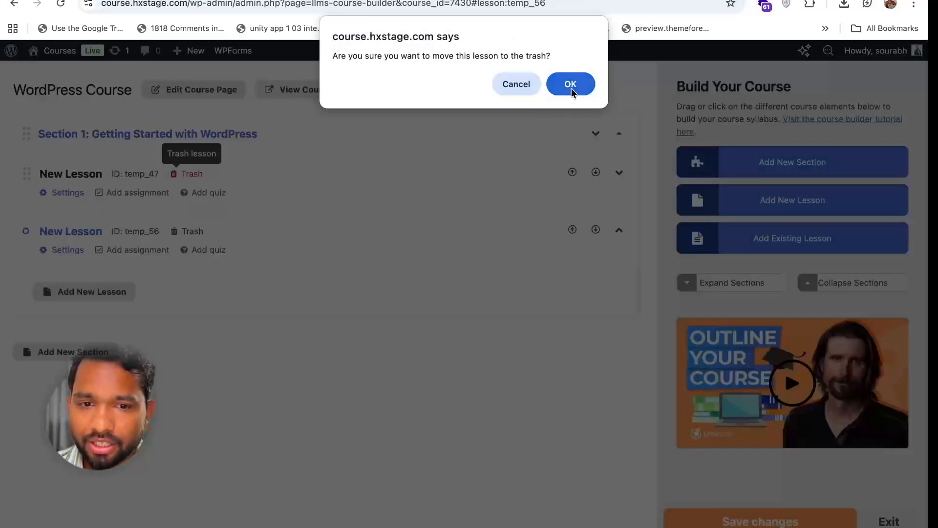
{"action": "left_click", "coordinate": [571, 93]}
{"action": "left_click", "coordinate": [189, 174]}
{"action": "left_click", "coordinate": [573, 88]}
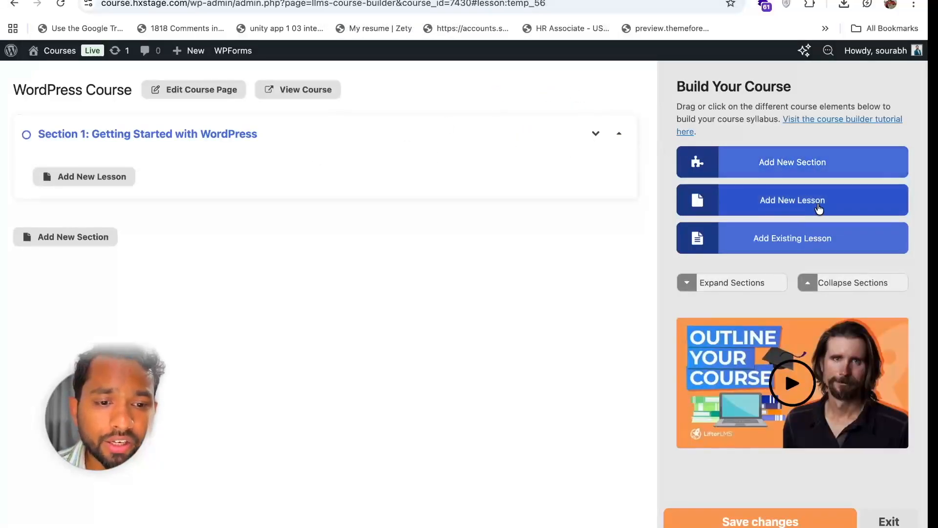
Add a new lesson to Section 1, save the changes and close the lesson settings
{"action": "left_click", "coordinate": [782, 202]}
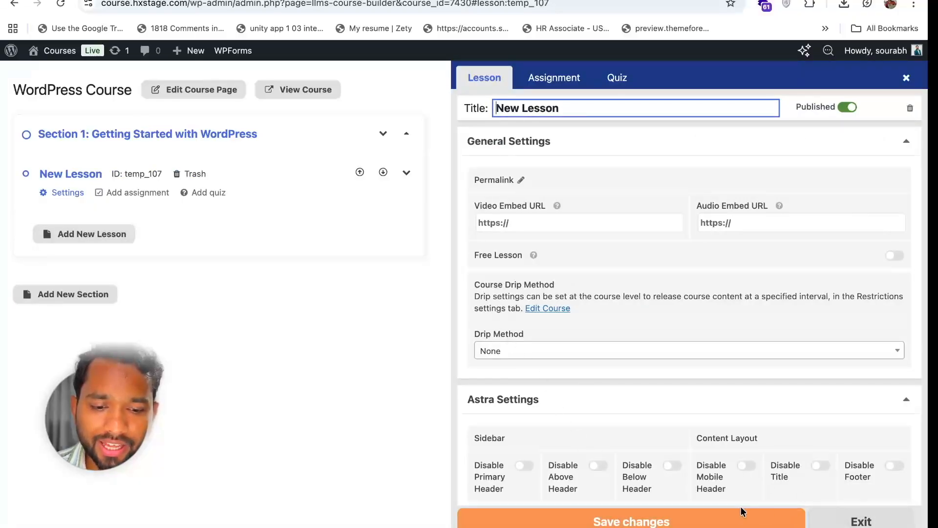
{"action": "left_click", "coordinate": [728, 522]}
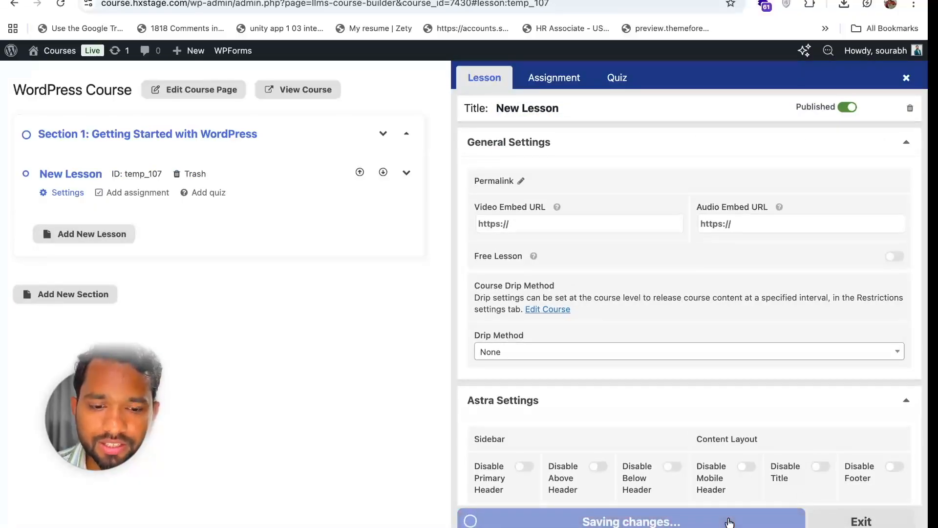
{"action": "left_click", "coordinate": [851, 522]}
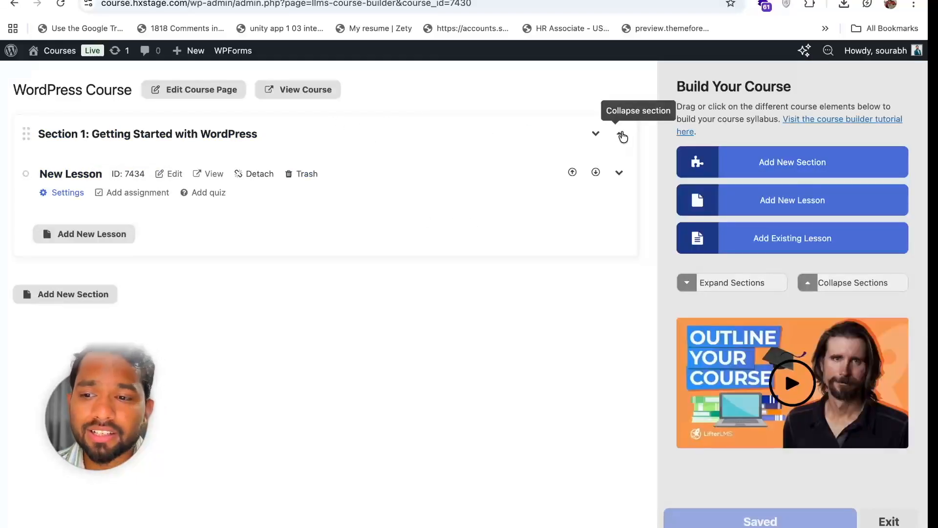
Collapse Section 1 and add three new sections below it
{"action": "left_click", "coordinate": [619, 135]}
{"action": "left_click", "coordinate": [806, 166]}
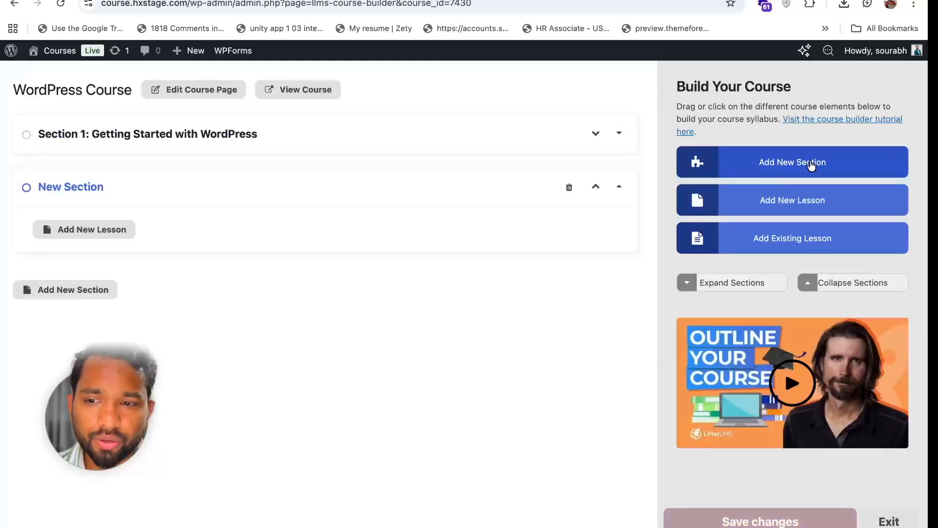
{"action": "left_click", "coordinate": [810, 165]}
{"action": "left_click", "coordinate": [810, 166]}
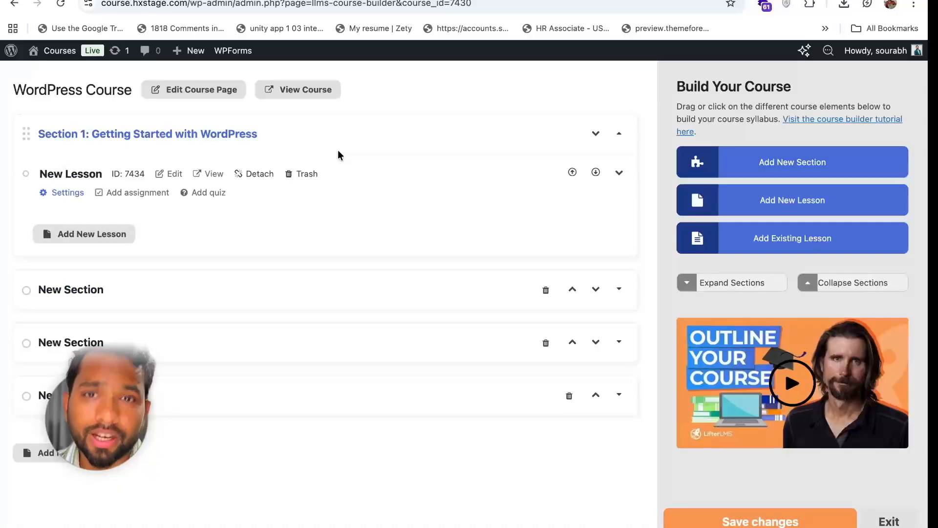
Open the settings of Section 1's lesson and title it "Lesson 1: What is WordPress?"
{"action": "left_click", "coordinate": [67, 191]}
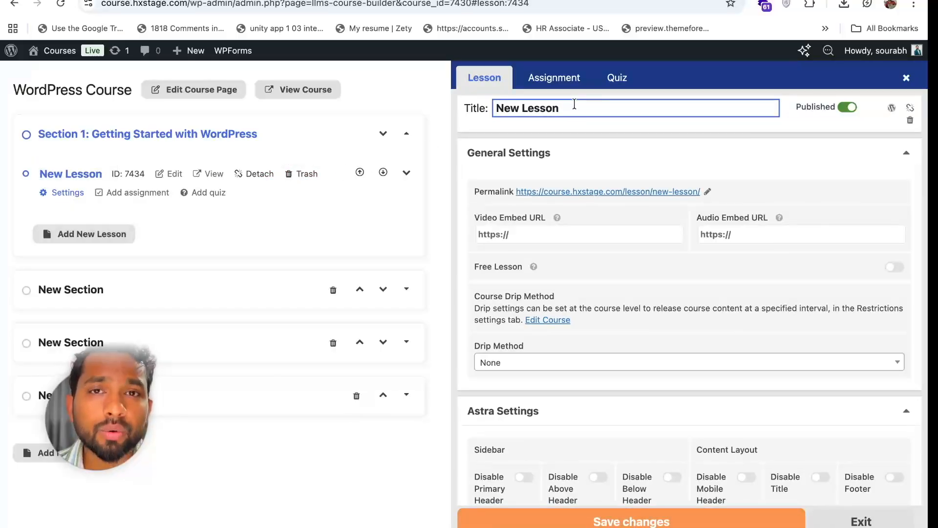
{"action": "key", "text": "super+a"}
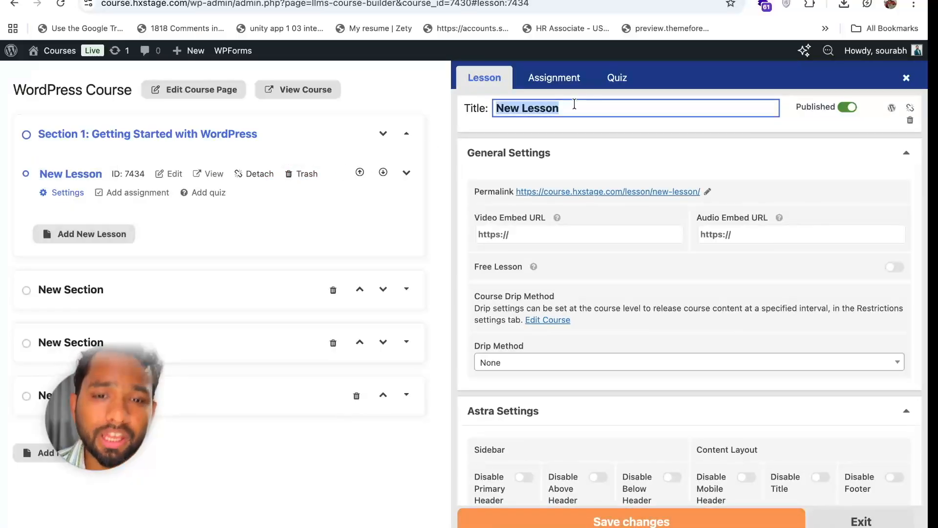
{"action": "type", "text": "Lesson 1: What is WordPress?"}
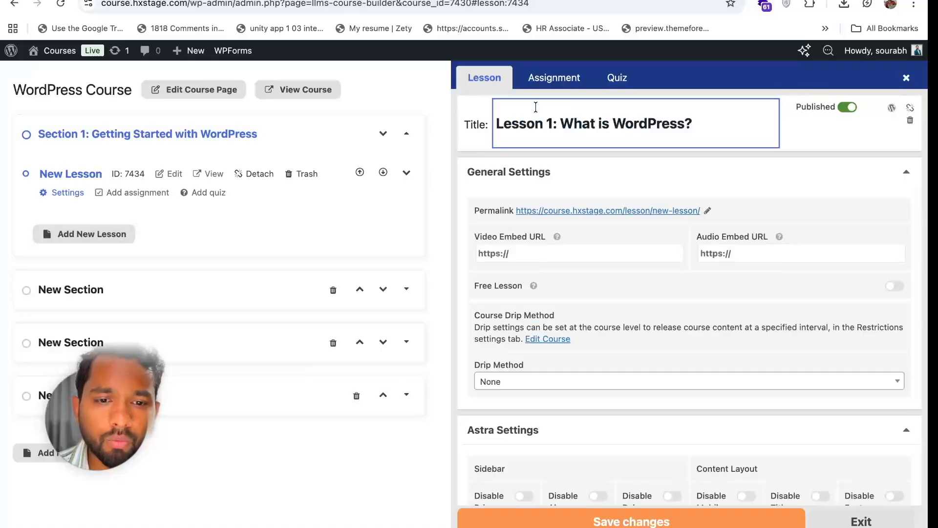
{"action": "left_click", "coordinate": [825, 145]}
{"action": "scroll", "coordinate": [479, 167], "scroll_direction": "down", "scroll_amount": 2}
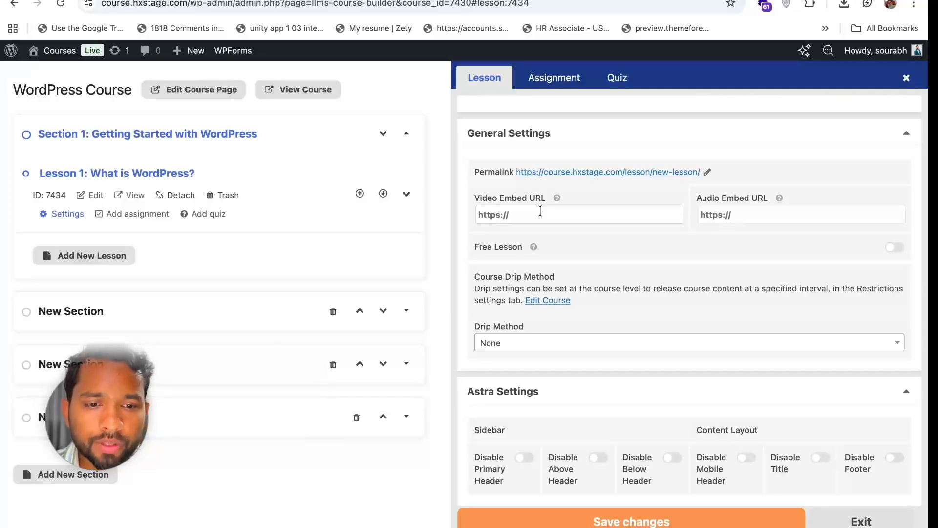
{"action": "left_click", "coordinate": [540, 211]}
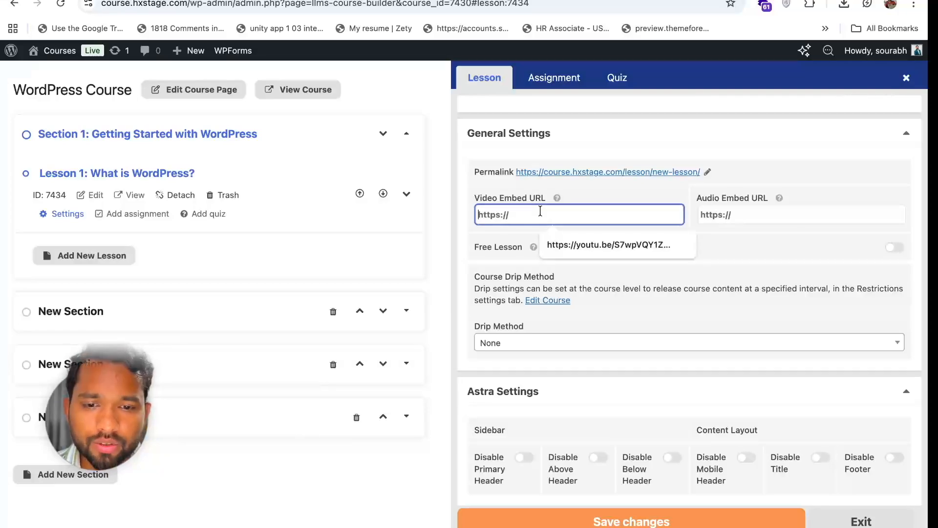
{"action": "left_click", "coordinate": [570, 246]}
{"action": "left_click", "coordinate": [562, 227]}
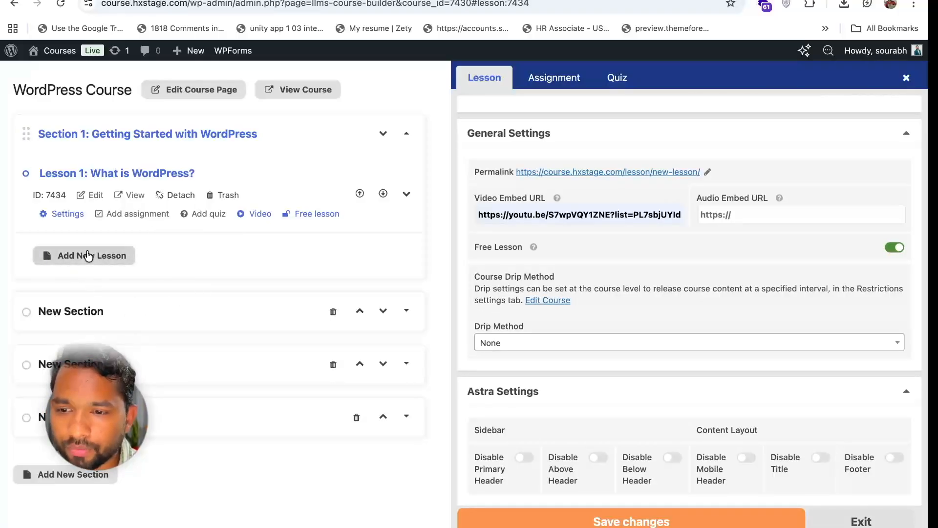
{"action": "left_click", "coordinate": [88, 255]}
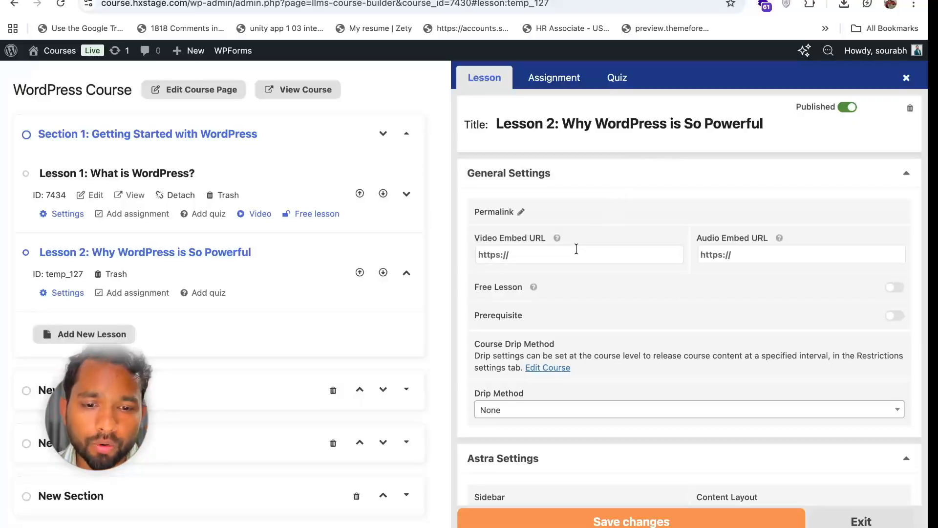
{"action": "left_click", "coordinate": [577, 250]}
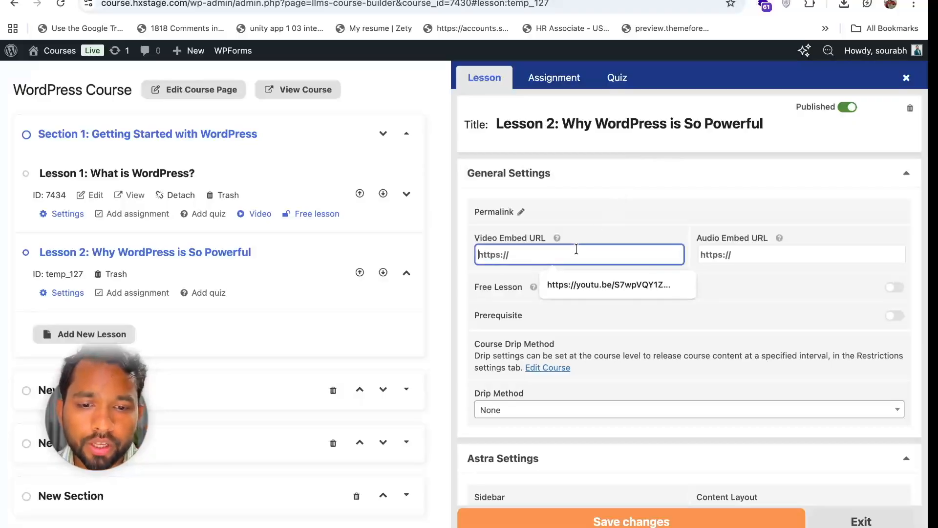
{"action": "left_click", "coordinate": [585, 277]}
{"action": "left_click", "coordinate": [468, 276]}
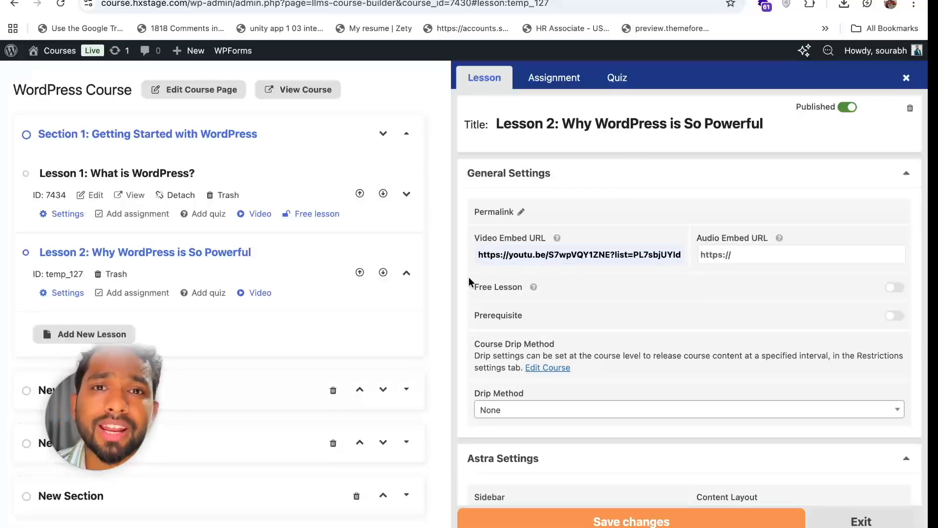
Move Lesson 2 above Lesson 1 within Section 1, and return it to its place below Lesson 1
{"action": "left_click", "coordinate": [405, 140]}
{"action": "left_click", "coordinate": [407, 138]}
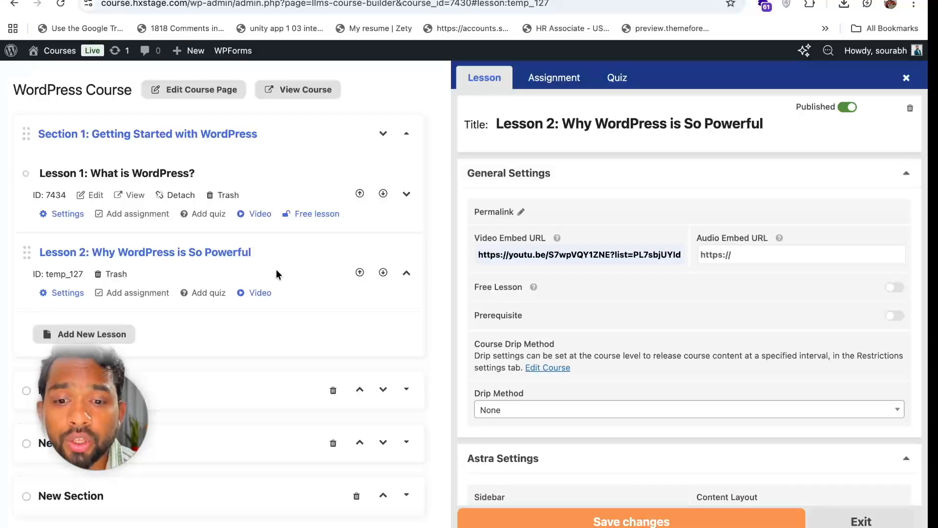
{"action": "left_click_drag", "start_coordinate": [28, 254], "coordinate": [26, 173]}
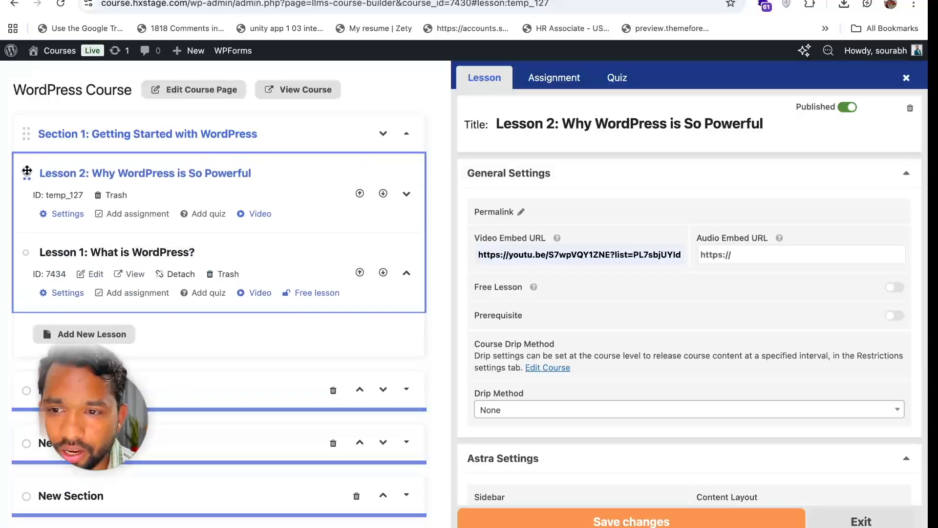
{"action": "left_click_drag", "start_coordinate": [26, 255], "coordinate": [25, 174]}
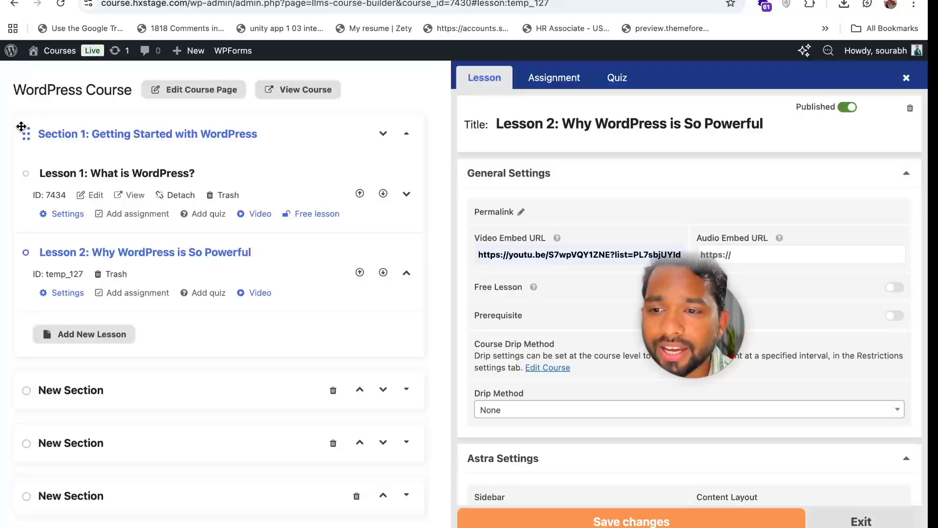
Reorder Section 1 down among the new sections, return it to the first position and expand it
{"action": "left_click_drag", "start_coordinate": [26, 134], "coordinate": [55, 433]}
{"action": "left_click", "coordinate": [408, 192]}
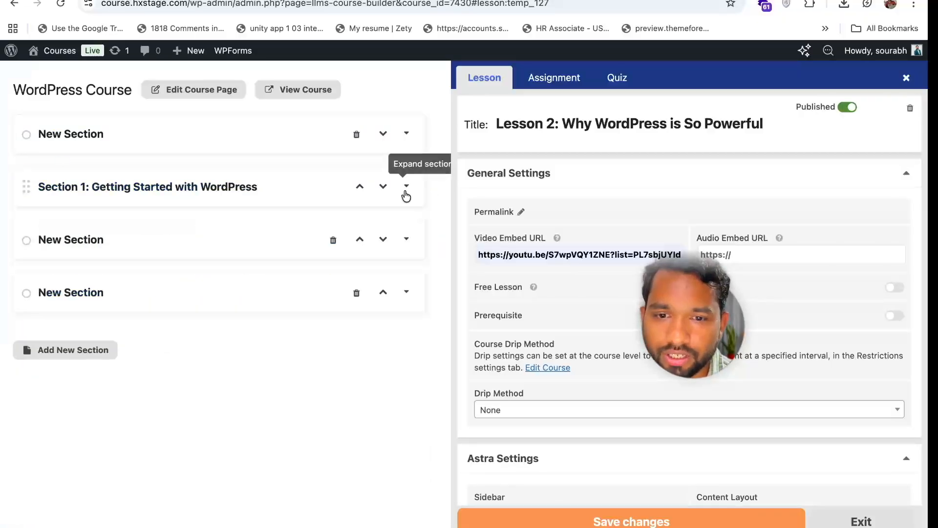
{"action": "left_click_drag", "start_coordinate": [24, 185], "coordinate": [27, 266]}
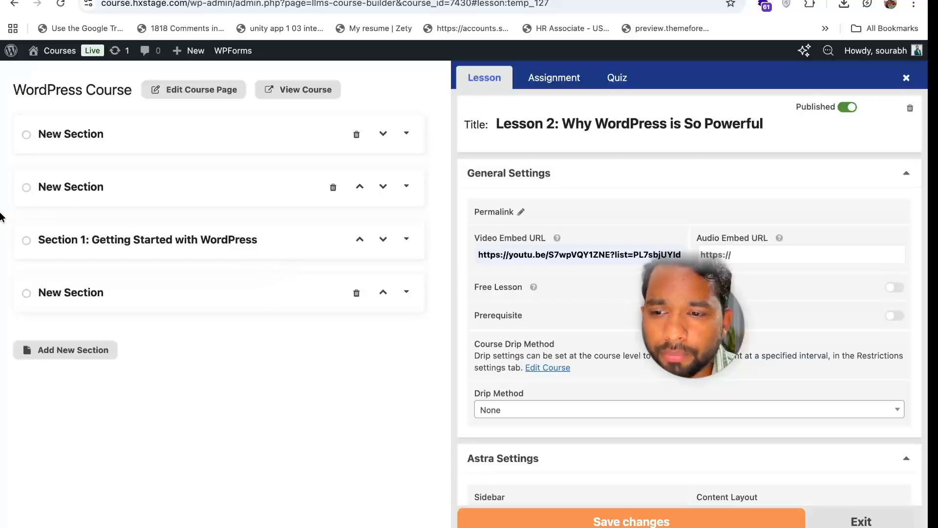
{"action": "left_click_drag", "start_coordinate": [28, 240], "coordinate": [25, 126]}
{"action": "left_click", "coordinate": [403, 135]}
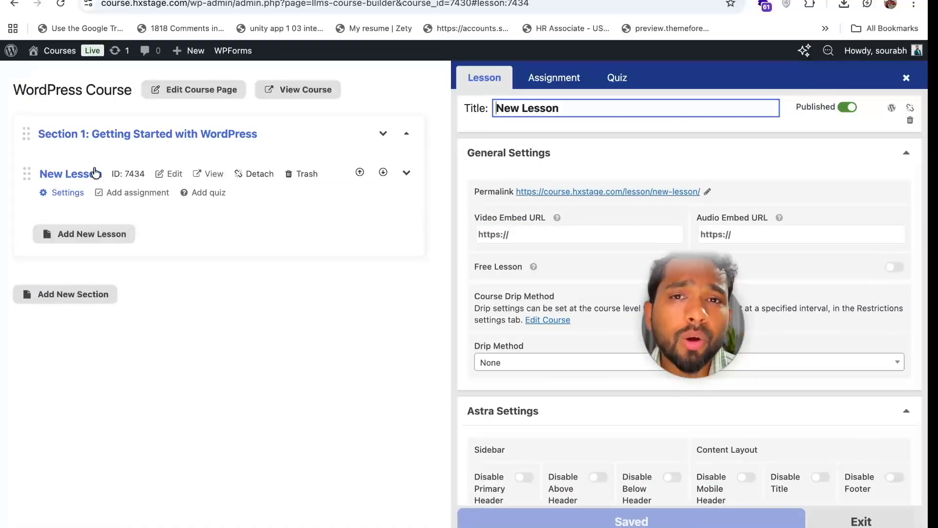
{"action": "left_click_drag", "start_coordinate": [685, 317], "coordinate": [133, 394]}
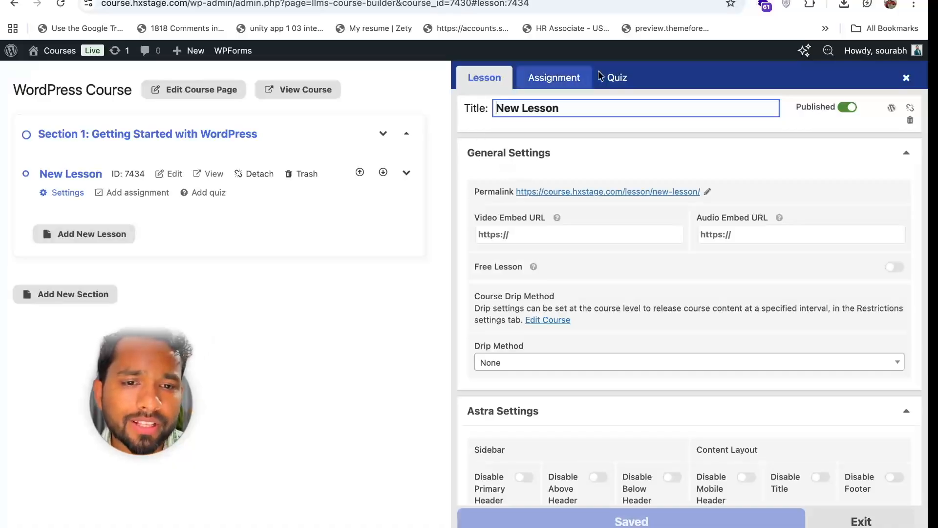
Create the lesson's quiz with the description "WordPress is the world’s most popular platform for creating websites. It helps you build a website without needing coding knowledge."
{"action": "left_click", "coordinate": [611, 79]}
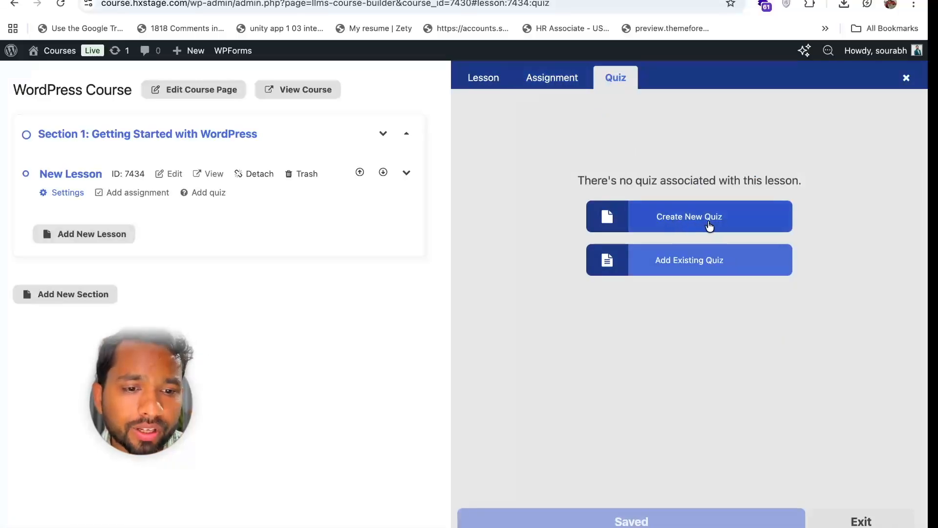
{"action": "left_click", "coordinate": [681, 217]}
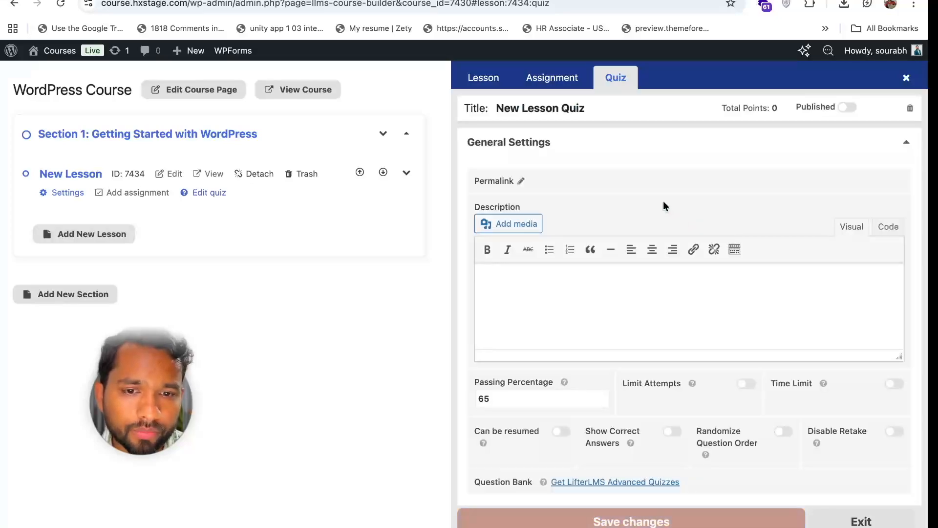
{"action": "scroll", "coordinate": [565, 304], "scroll_direction": "down", "scroll_amount": 3}
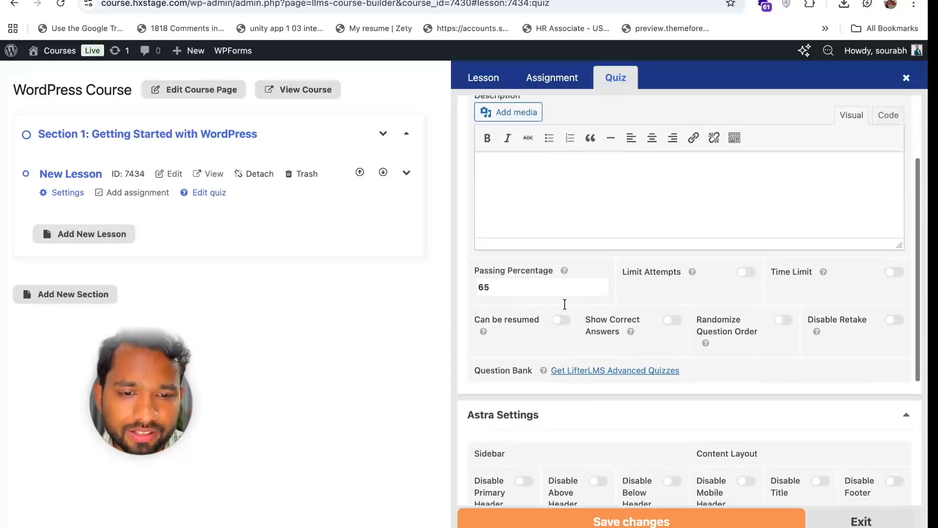
{"action": "scroll", "coordinate": [534, 281], "scroll_direction": "up", "scroll_amount": 3}
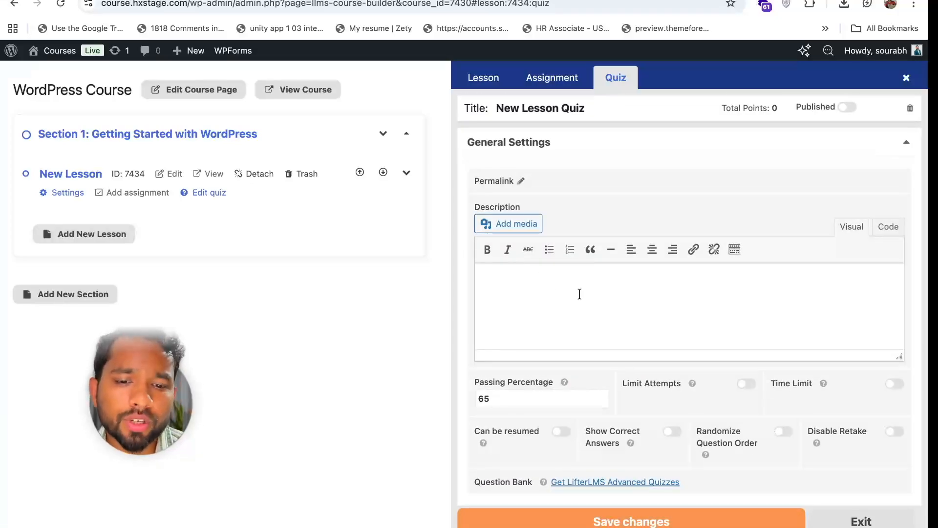
{"action": "left_click", "coordinate": [580, 293]}
{"action": "type", "text": "WordPress is the world’s most popular platform for creating websites. It helps you build a website without needing coding knowledge."}
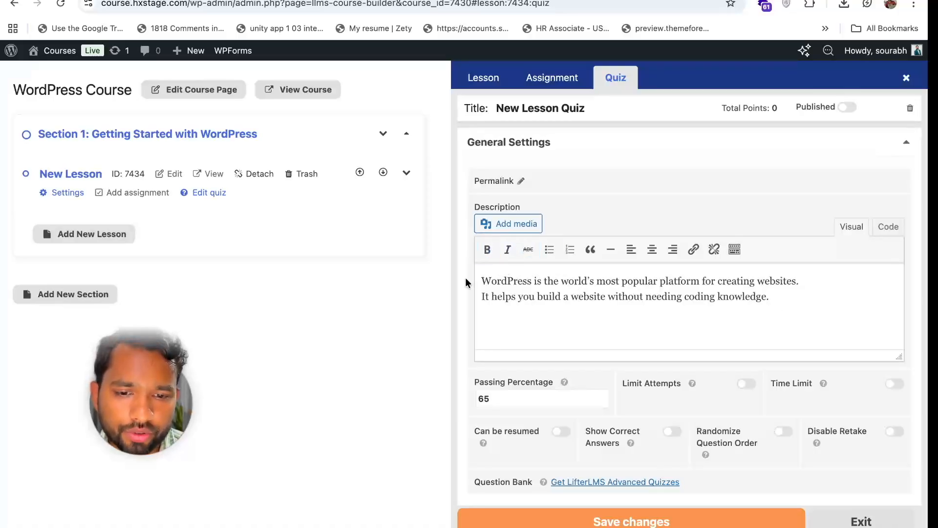
Add a multiple-choice question to the quiz reading "What is WordPress mainly used for?"
{"action": "scroll", "coordinate": [465, 281], "scroll_direction": "down", "scroll_amount": 2}
{"action": "scroll", "coordinate": [466, 282], "scroll_direction": "down", "scroll_amount": 5}
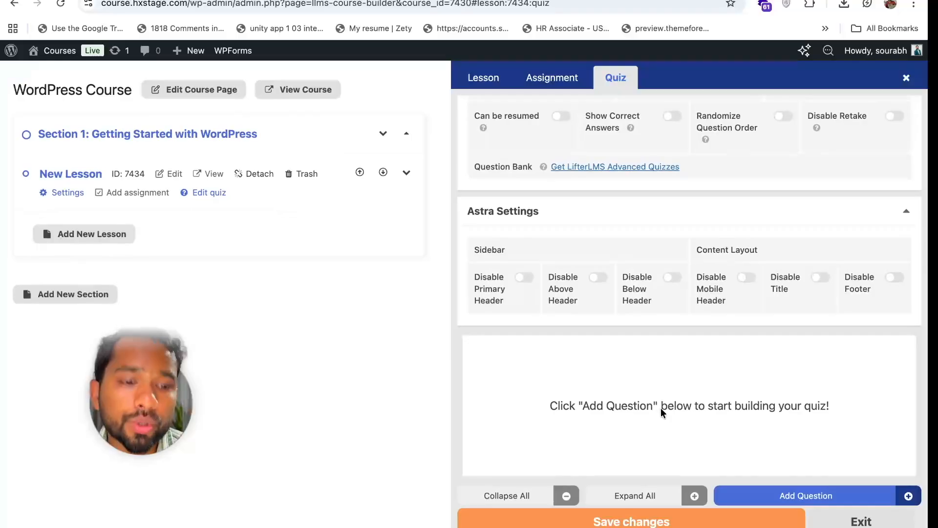
{"action": "left_click", "coordinate": [798, 495]}
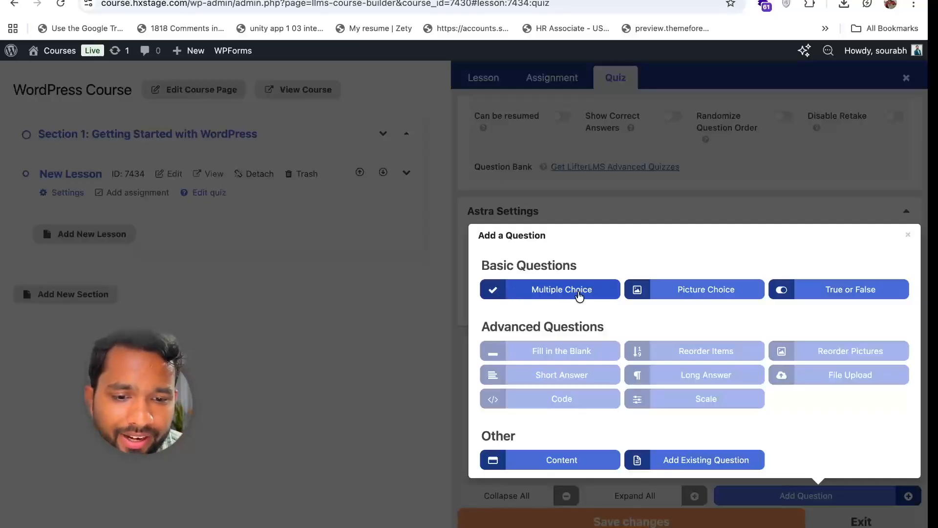
{"action": "left_click", "coordinate": [534, 292]}
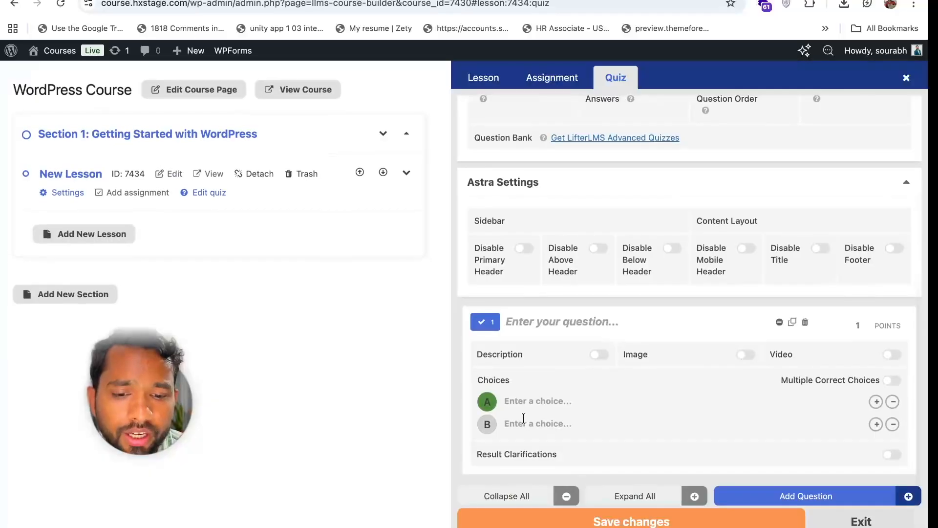
{"action": "left_click", "coordinate": [560, 321]}
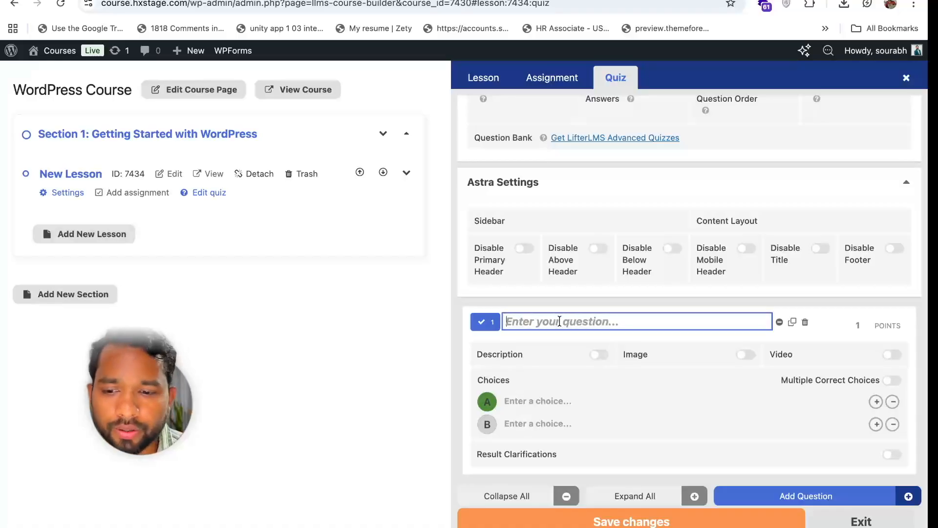
{"action": "type", "text": "What is WordPress mainly used for?"}
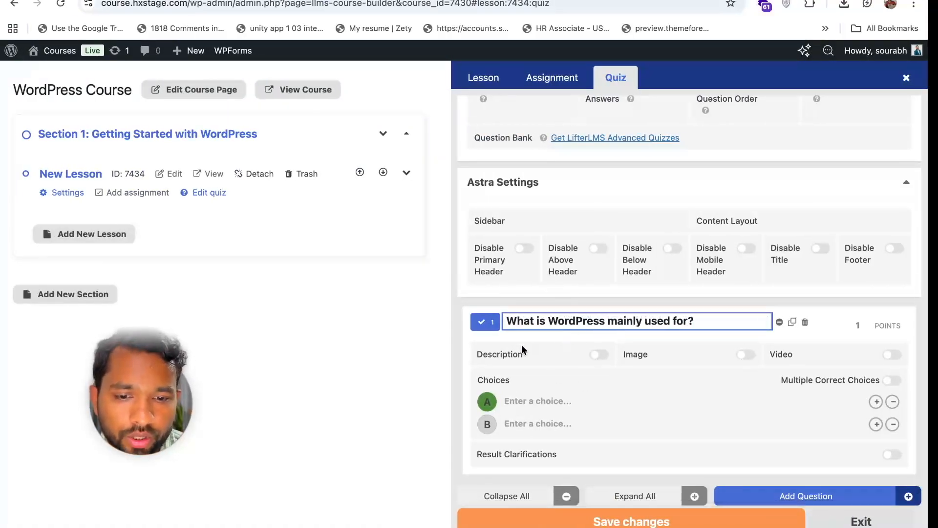
Fill in the first question's choice A as "To edit videos" and choice B as "To Create Website"
{"action": "left_click", "coordinate": [543, 401]}
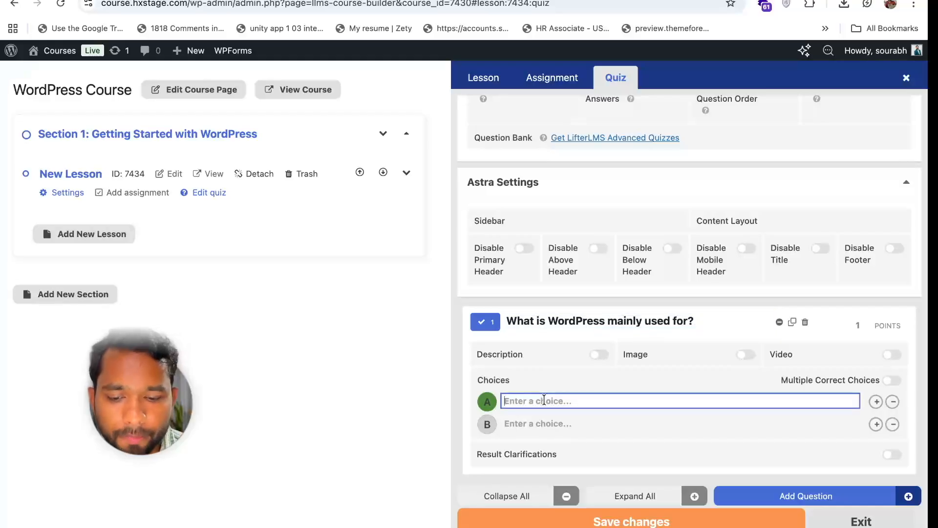
{"action": "type", "text": "To edit videos"}
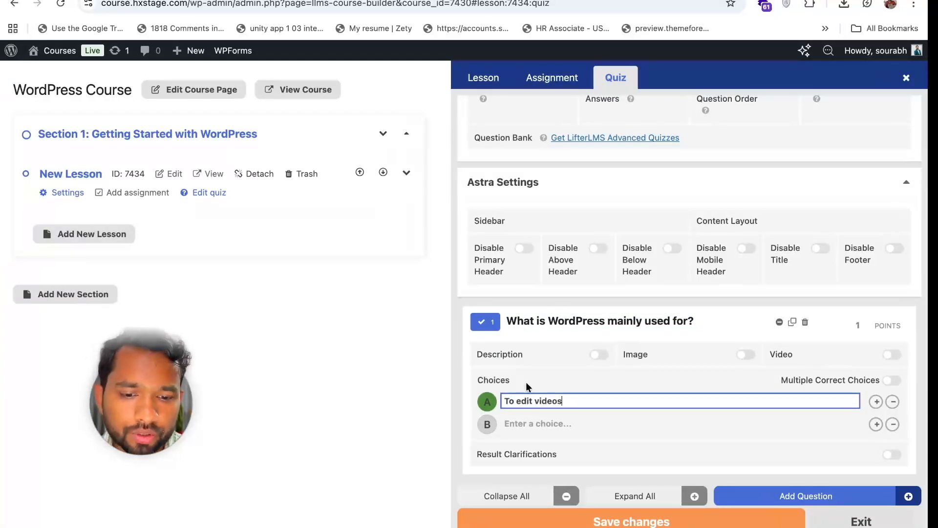
{"action": "left_click", "coordinate": [538, 419]}
{"action": "type", "text": "To Create Website"}
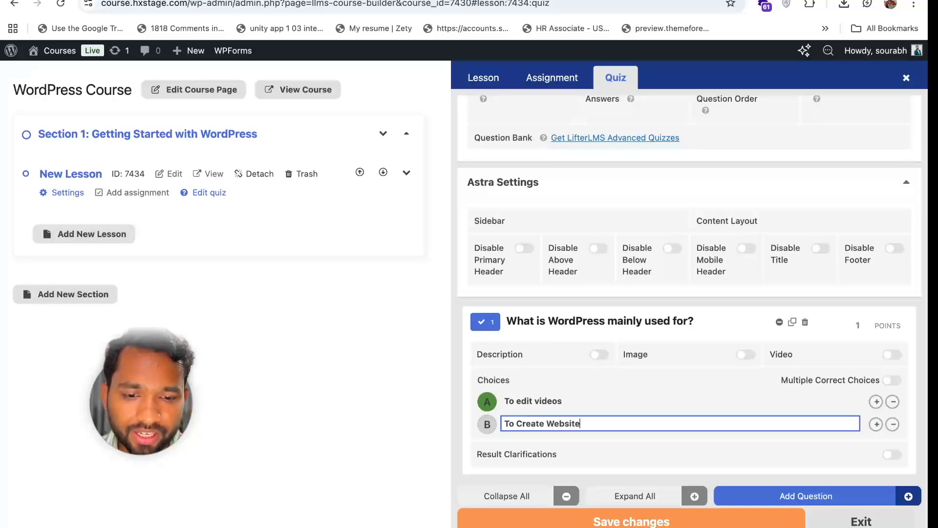
{"action": "key", "text": "Return"}
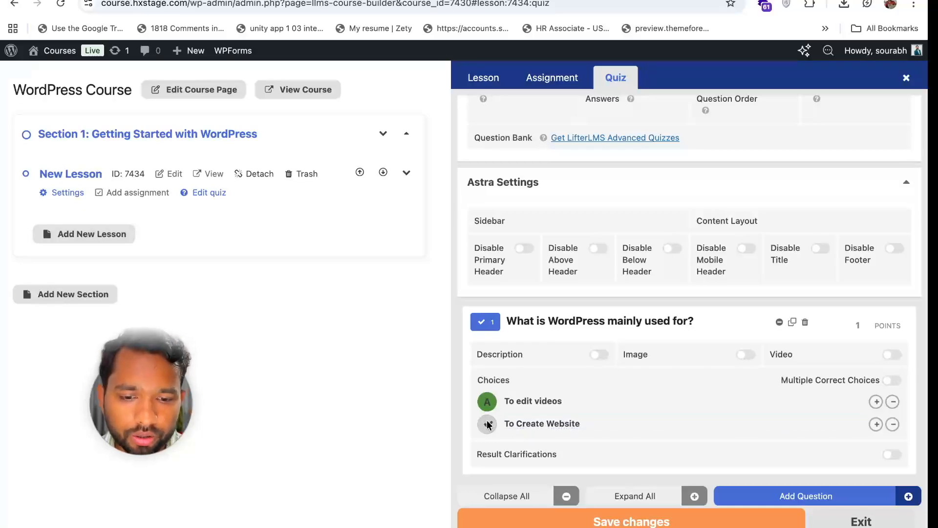
Add a third choice, "To Create Mobile Games", to the first question and mark "To Create Website" as the correct answer
{"action": "scroll", "coordinate": [521, 455], "scroll_direction": "down", "scroll_amount": 1}
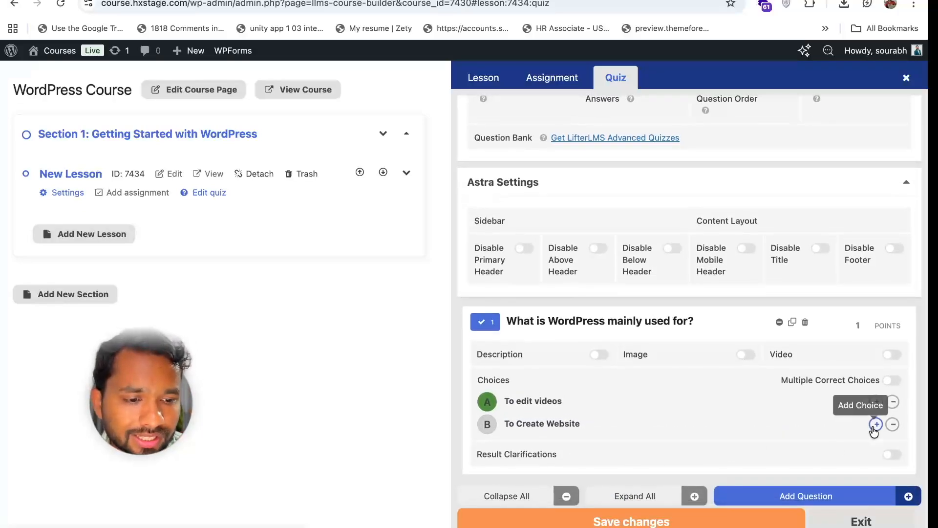
{"action": "left_click", "coordinate": [876, 424]}
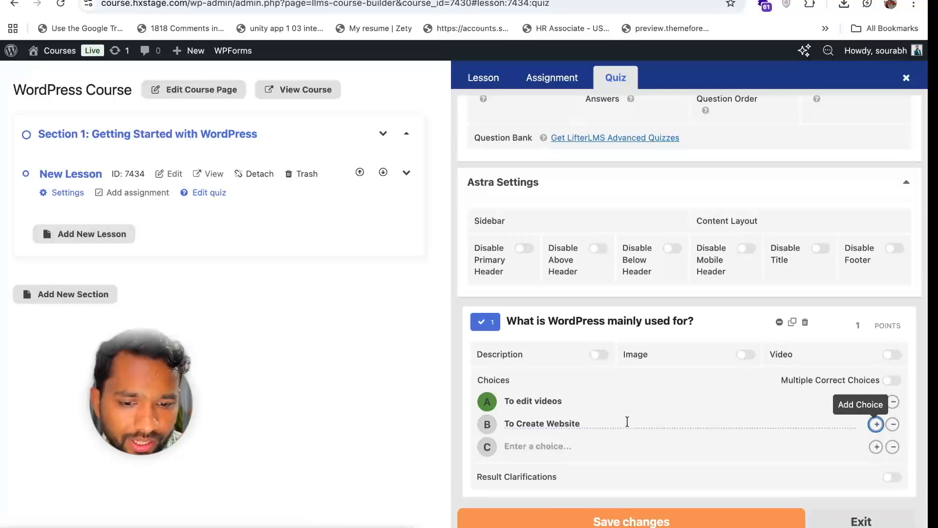
{"action": "scroll", "coordinate": [650, 421], "scroll_direction": "down", "scroll_amount": 1}
{"action": "left_click", "coordinate": [557, 424]}
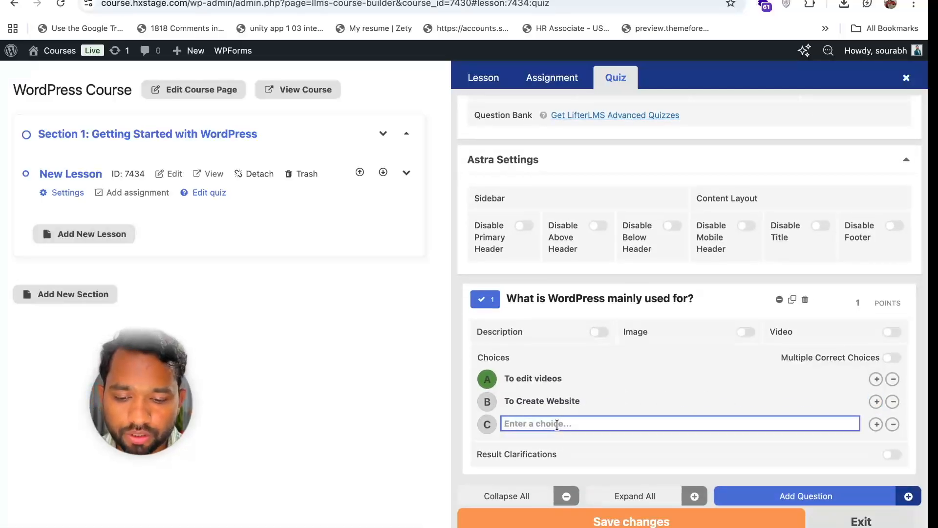
{"action": "type", "text": "To Create Mobile Games"}
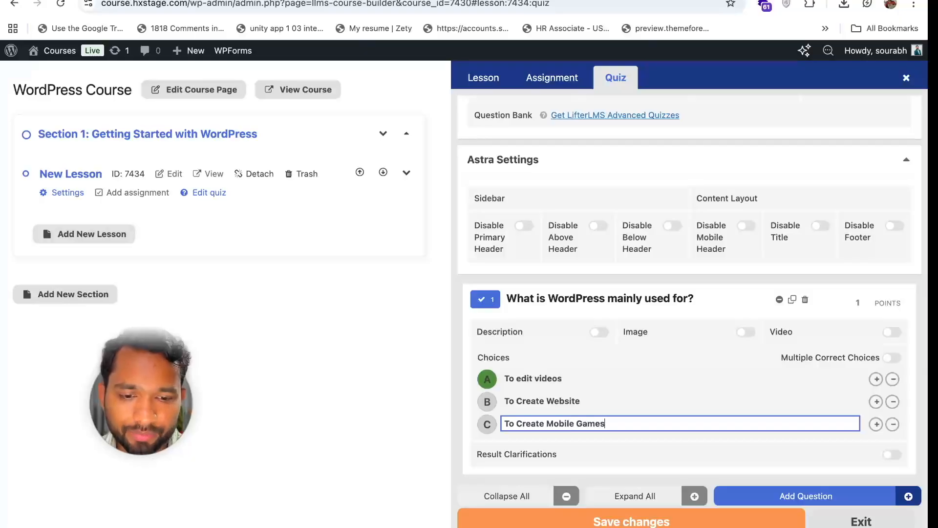
{"action": "left_click", "coordinate": [485, 402]}
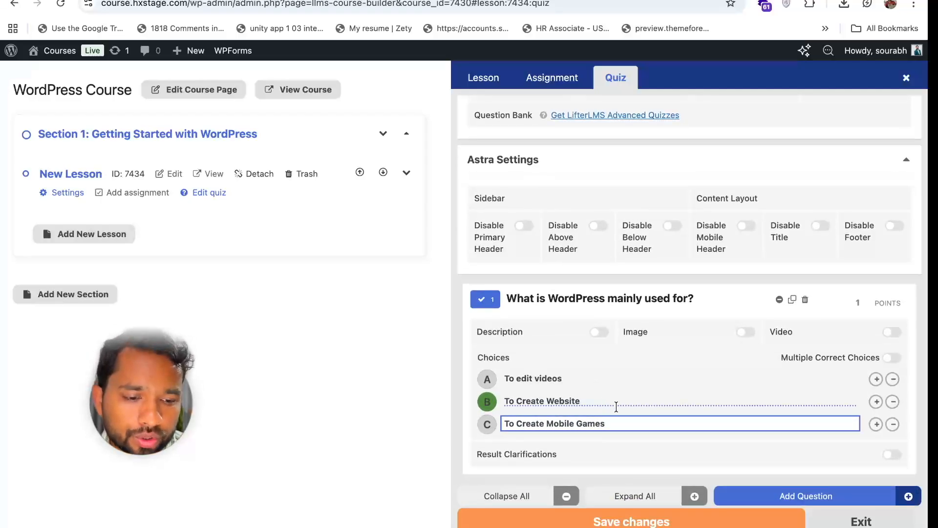
Add a second multiple-choice question, "Which version of WordPress is best for full control and professional websites?", with choices WordPress.org, WordPress.com and Blogger.com, and save
{"action": "left_click", "coordinate": [813, 497]}
{"action": "left_click", "coordinate": [554, 286]}
{"action": "scroll", "coordinate": [572, 414], "scroll_direction": "down", "scroll_amount": 3}
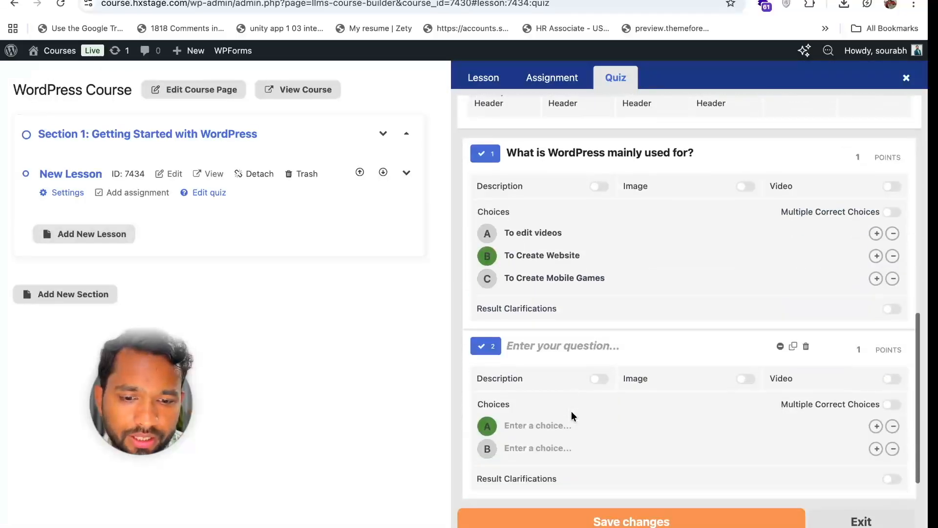
{"action": "left_click", "coordinate": [606, 344]}
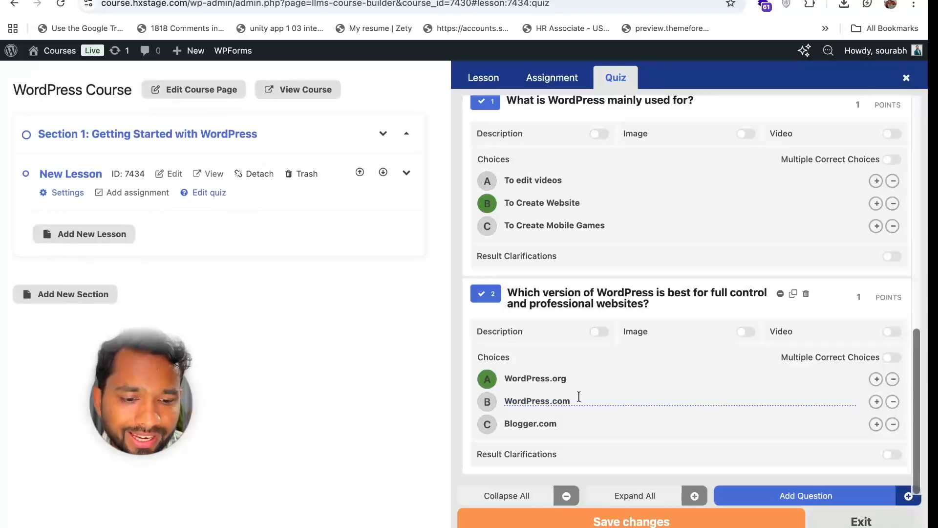
{"action": "left_click", "coordinate": [605, 519]}
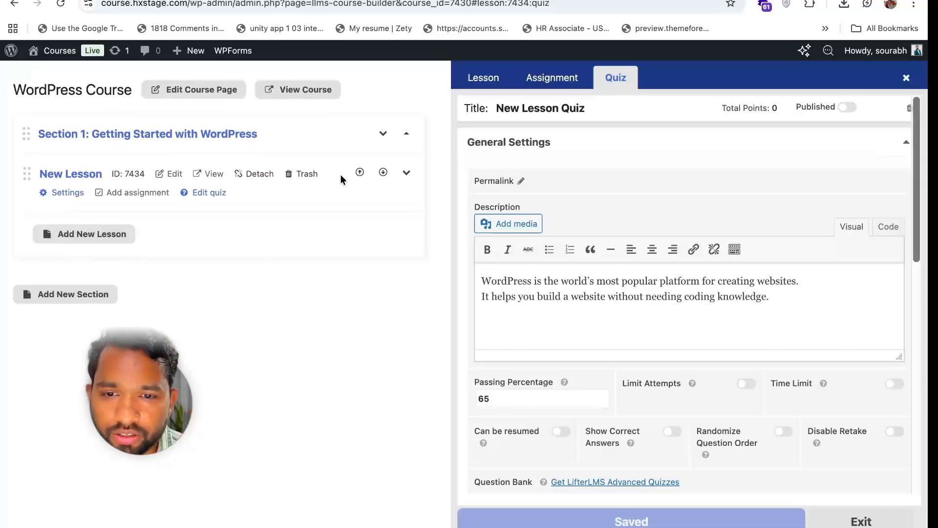
Open the lesson settings from Section 1 and change the lesson title to "Lesson 1: What is WordPress?"
{"action": "left_click", "coordinate": [407, 133]}
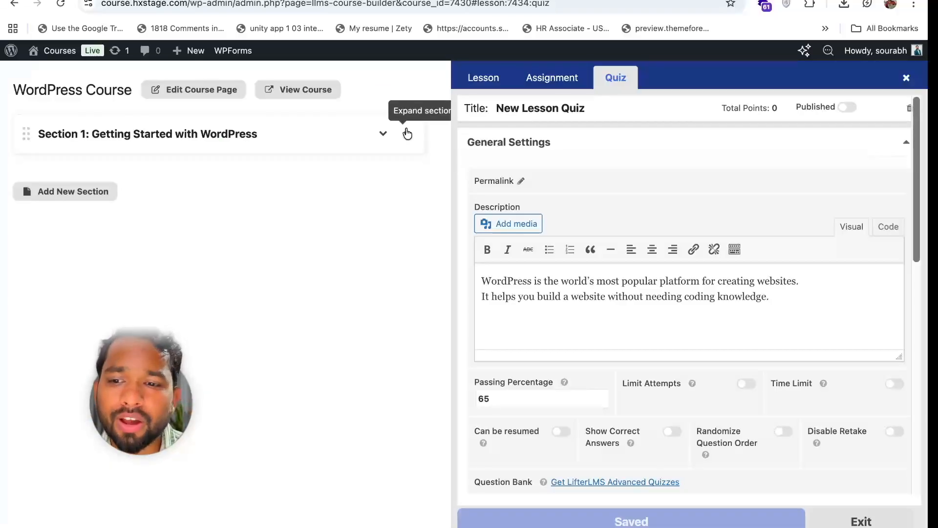
{"action": "left_click", "coordinate": [406, 134]}
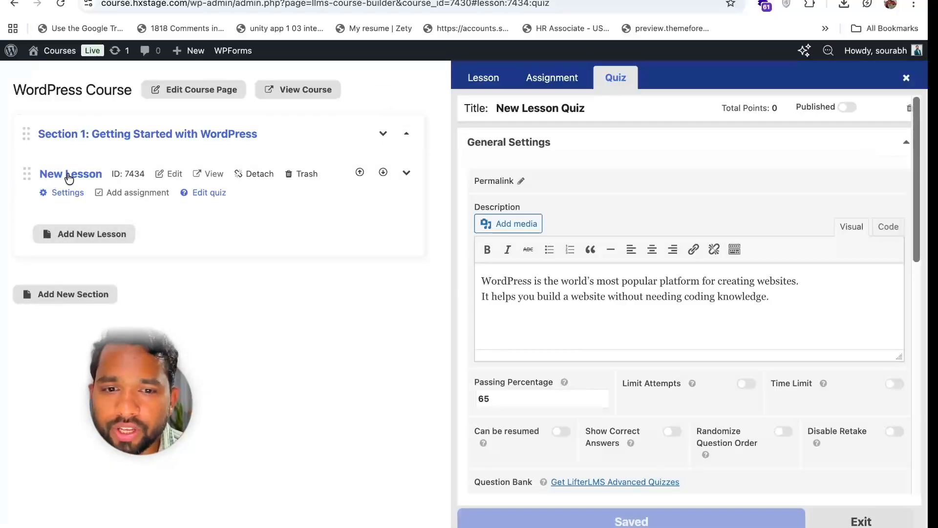
{"action": "left_click", "coordinate": [69, 175]}
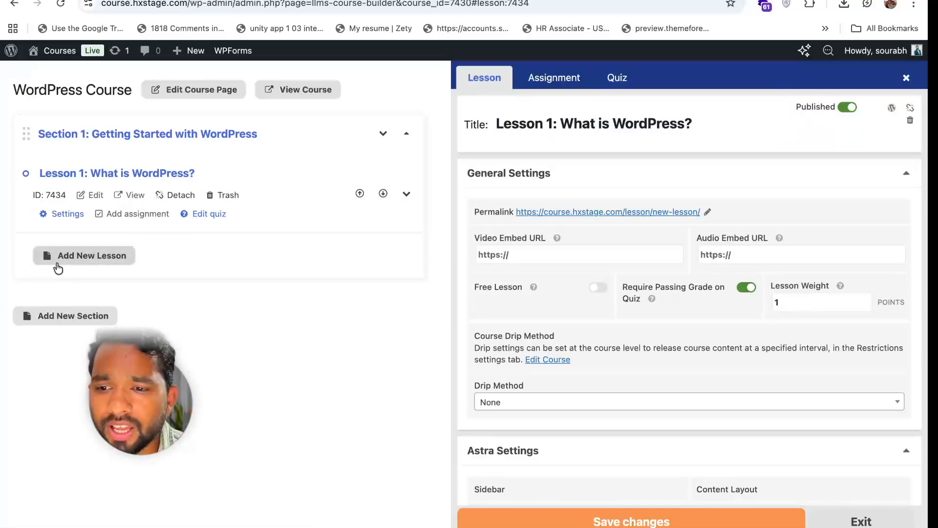
Add a lesson titled "Why WordPress is So Powerful" to Section 1 with a YouTube link as its video embed URL, and collapse the section
{"action": "left_click", "coordinate": [71, 266]}
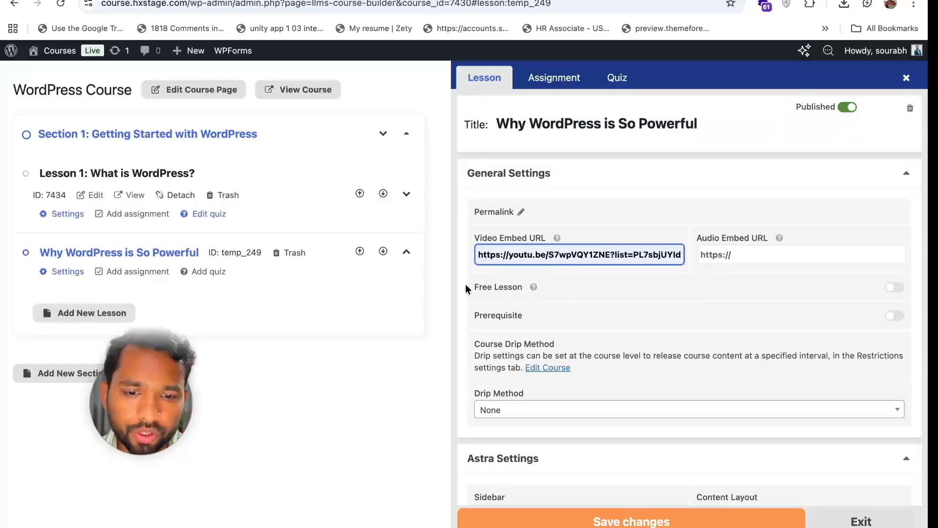
{"action": "scroll", "coordinate": [684, 293], "scroll_direction": "down", "scroll_amount": 1}
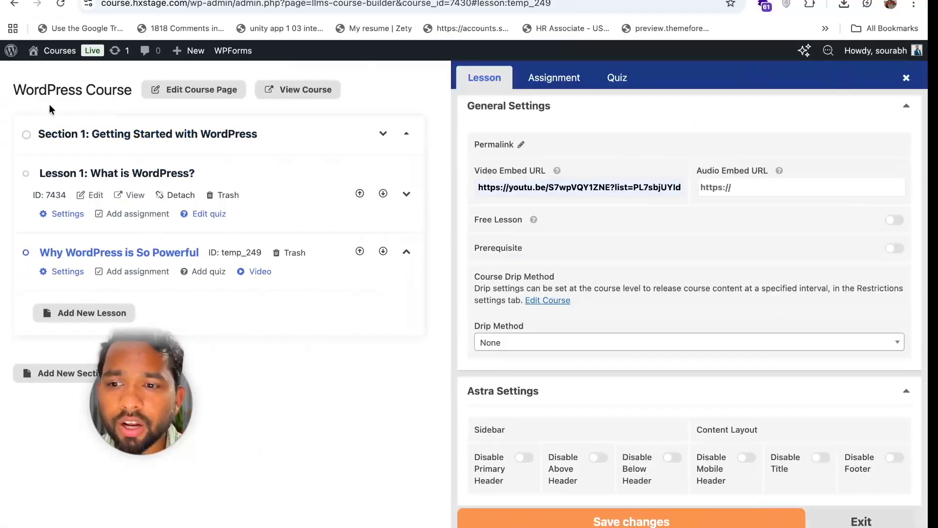
{"action": "left_click", "coordinate": [406, 135]}
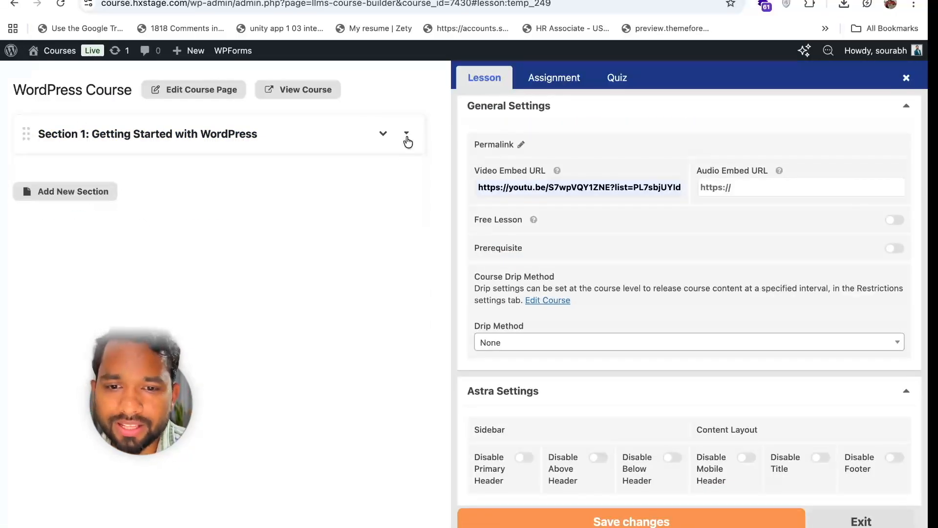
Add a section titled "Section 2: Installing WordPress" containing two new lessons with the default title, and save the changes
{"action": "left_click", "coordinate": [66, 191]}
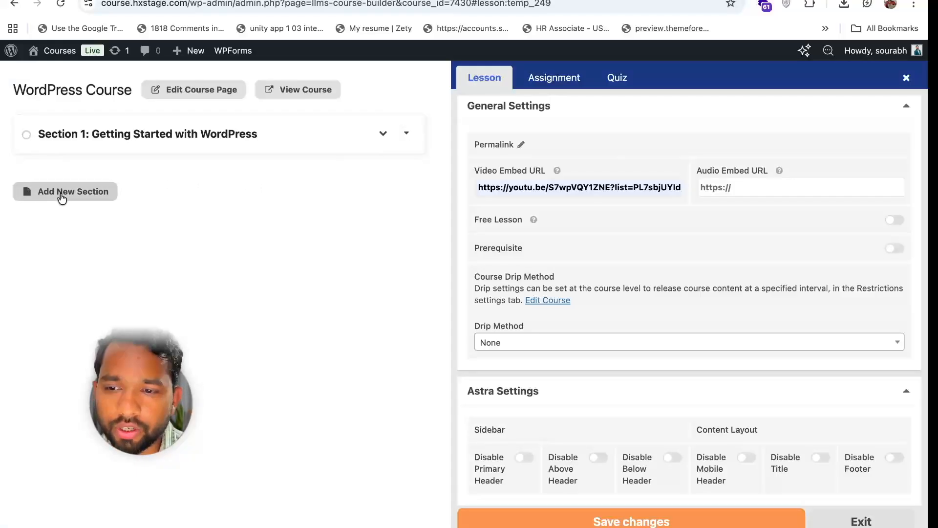
{"action": "left_click", "coordinate": [91, 186]}
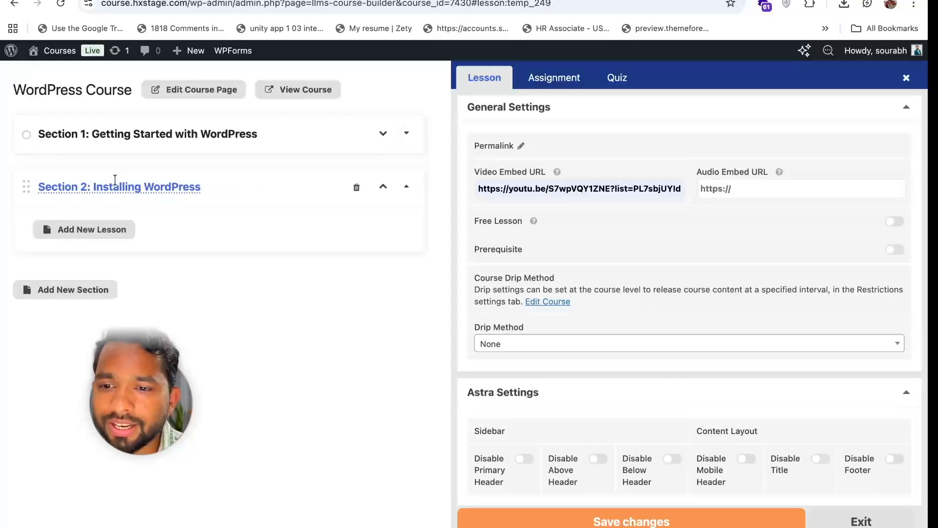
{"action": "left_click", "coordinate": [79, 230]}
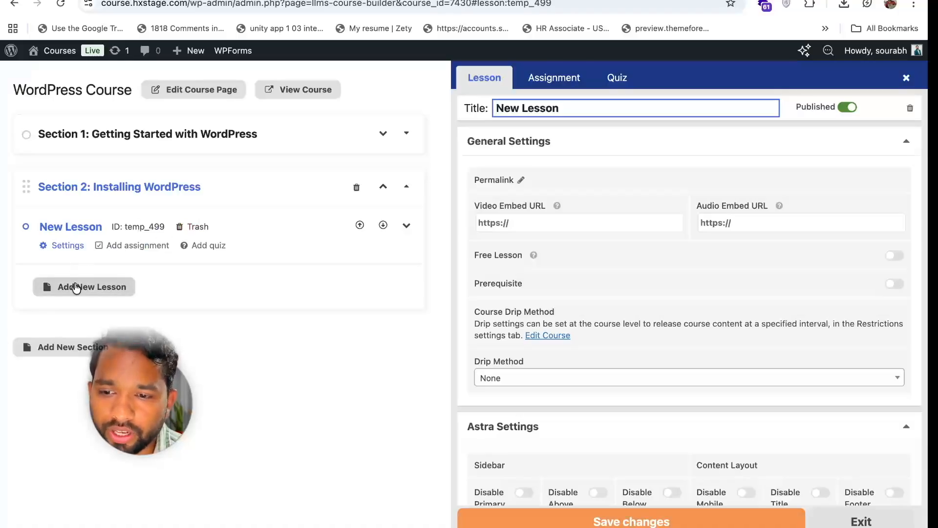
{"action": "left_click", "coordinate": [84, 287]}
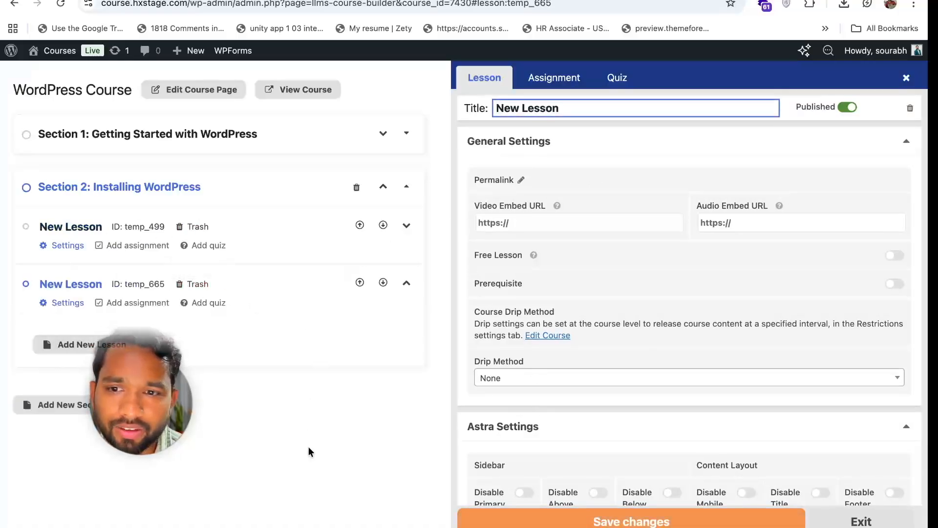
{"action": "left_click", "coordinate": [311, 477]}
{"action": "left_click", "coordinate": [668, 522]}
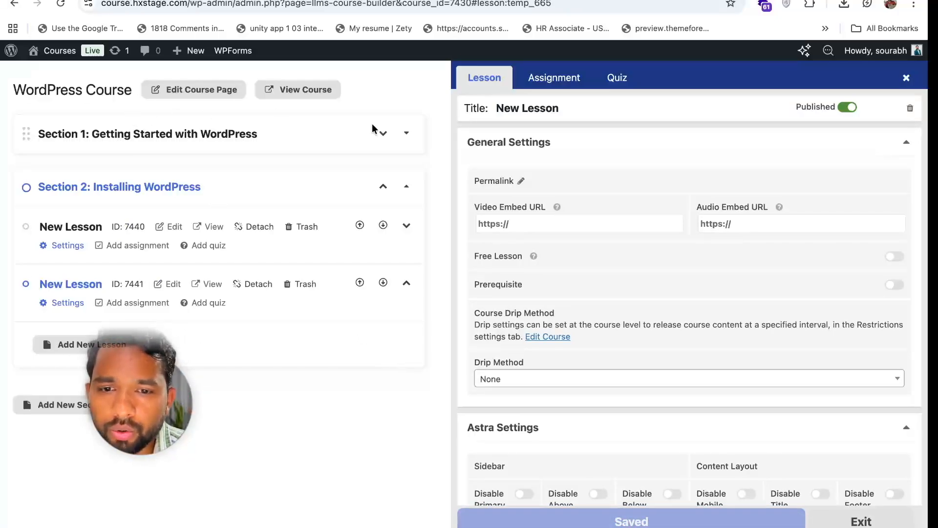
Publish the quiz attached to "Lesson 1: What is WordPress?" and review its passing percentage and questions
{"action": "left_click", "coordinate": [405, 132]}
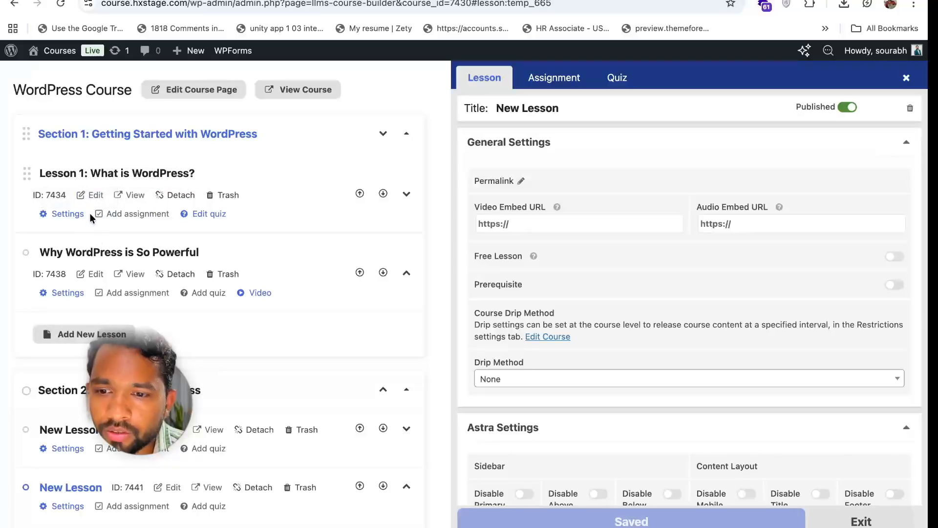
{"action": "left_click", "coordinate": [210, 214]}
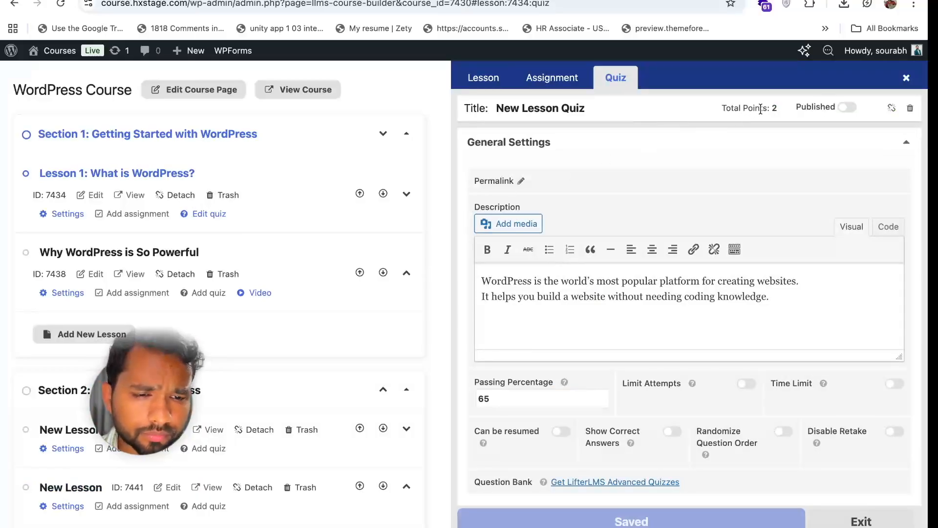
{"action": "left_click", "coordinate": [848, 108]}
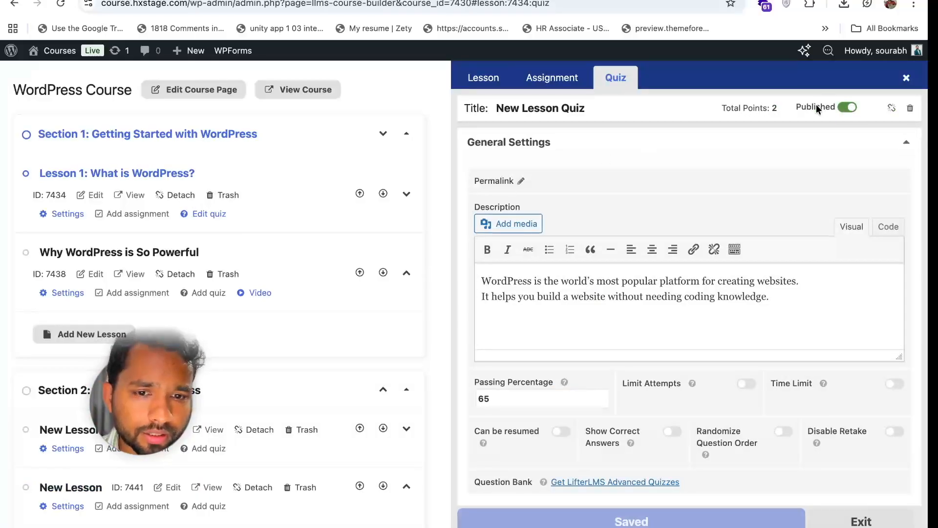
{"action": "scroll", "coordinate": [473, 258], "scroll_direction": "down", "scroll_amount": 3}
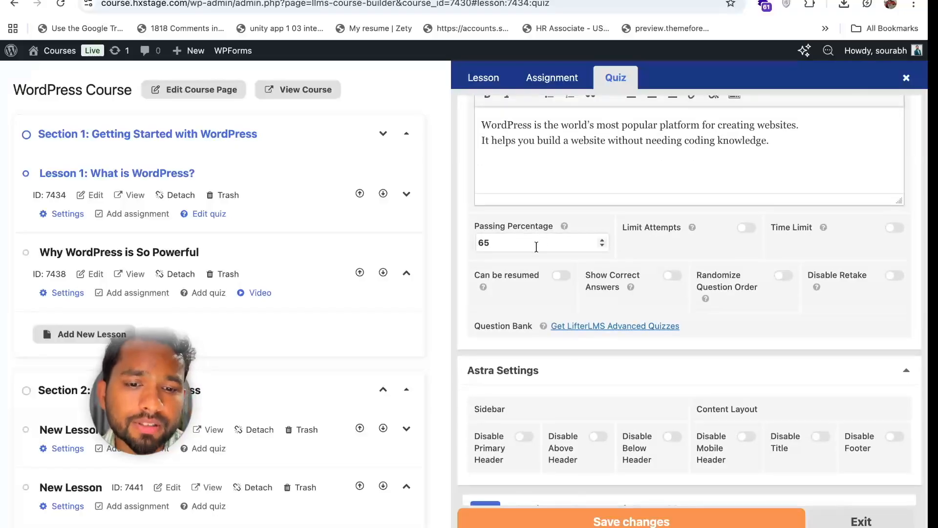
{"action": "left_click", "coordinate": [536, 247]}
{"action": "left_click", "coordinate": [536, 247]}
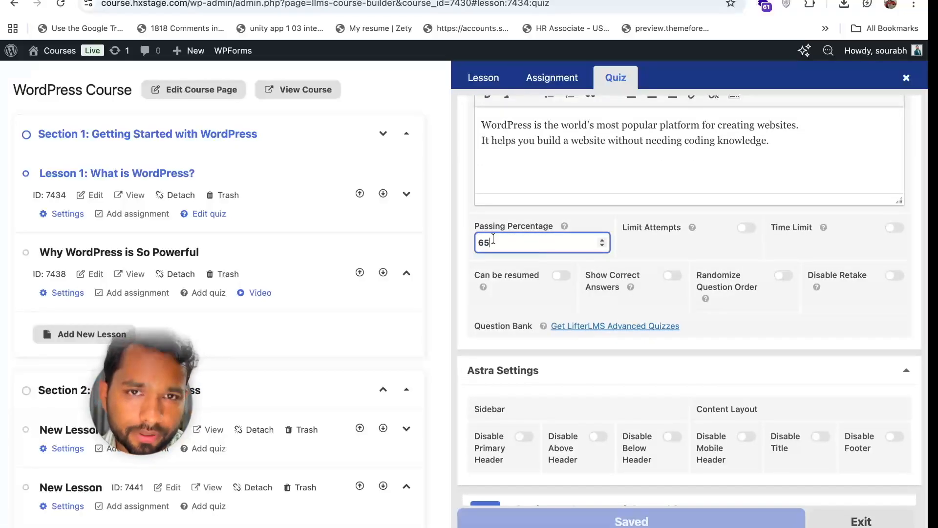
{"action": "scroll", "coordinate": [459, 288], "scroll_direction": "down", "scroll_amount": 10}
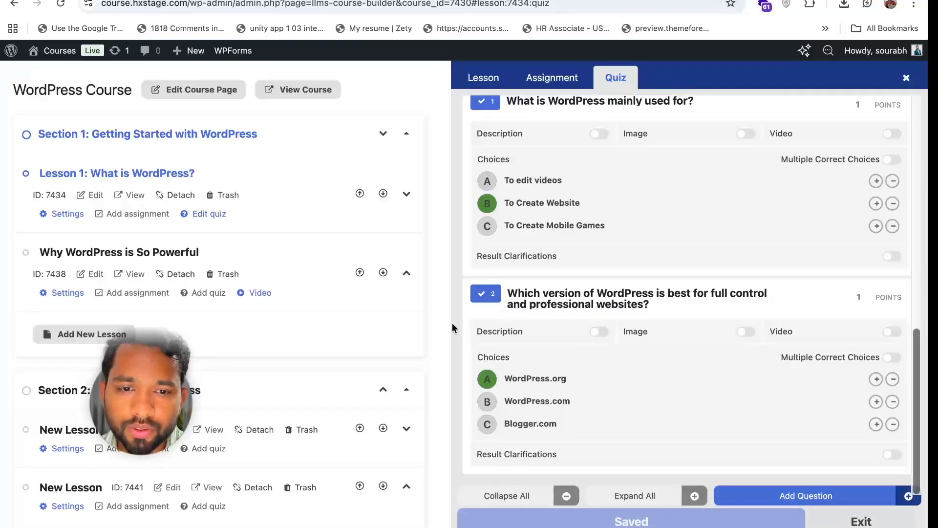
{"action": "left_click", "coordinate": [907, 79]}
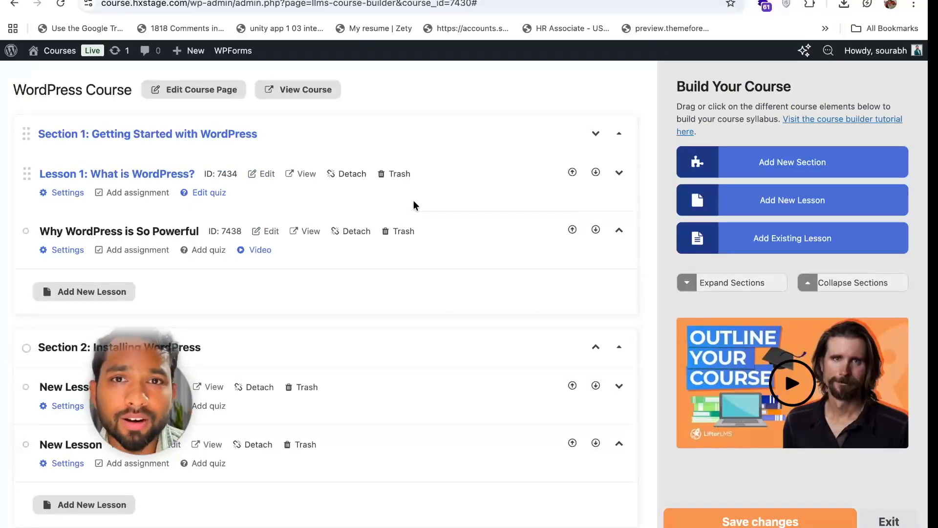
Save the course structure and exit the course builder to the course's edit page
{"action": "scroll", "coordinate": [413, 205], "scroll_direction": "down", "scroll_amount": 2}
{"action": "left_click", "coordinate": [763, 521]}
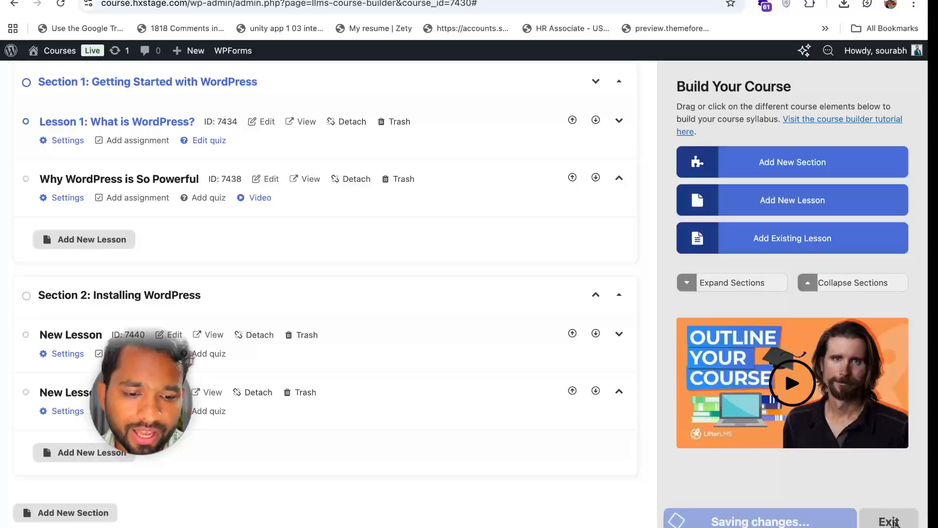
{"action": "left_click", "coordinate": [886, 521]}
Add a Monthly access plan to the WordPress Course and set its price to 5
{"action": "scroll", "coordinate": [273, 345], "scroll_direction": "down", "scroll_amount": 5}
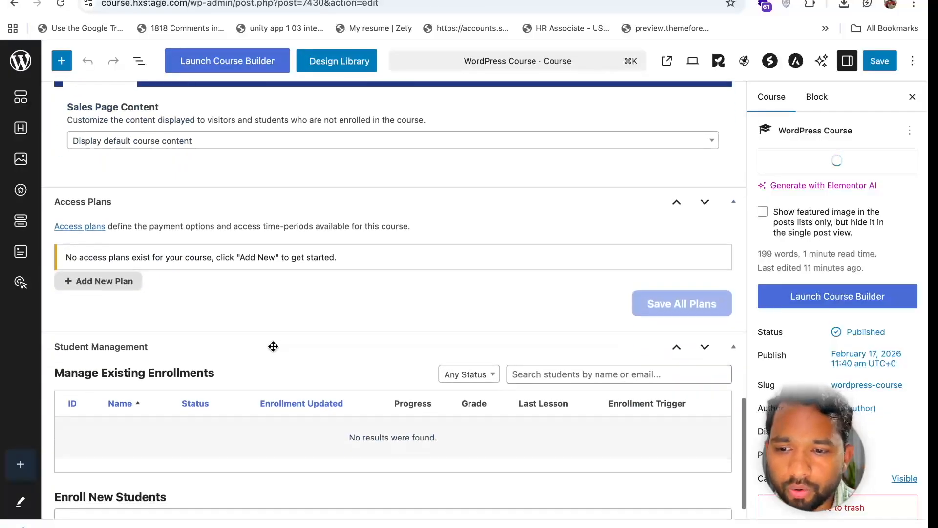
{"action": "scroll", "coordinate": [205, 218], "scroll_direction": "down", "scroll_amount": 1}
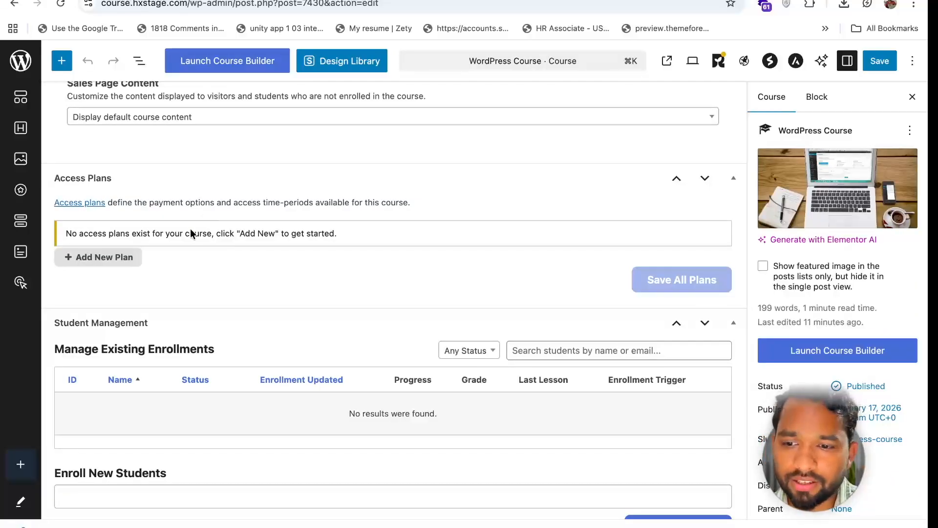
{"action": "left_click", "coordinate": [93, 259]}
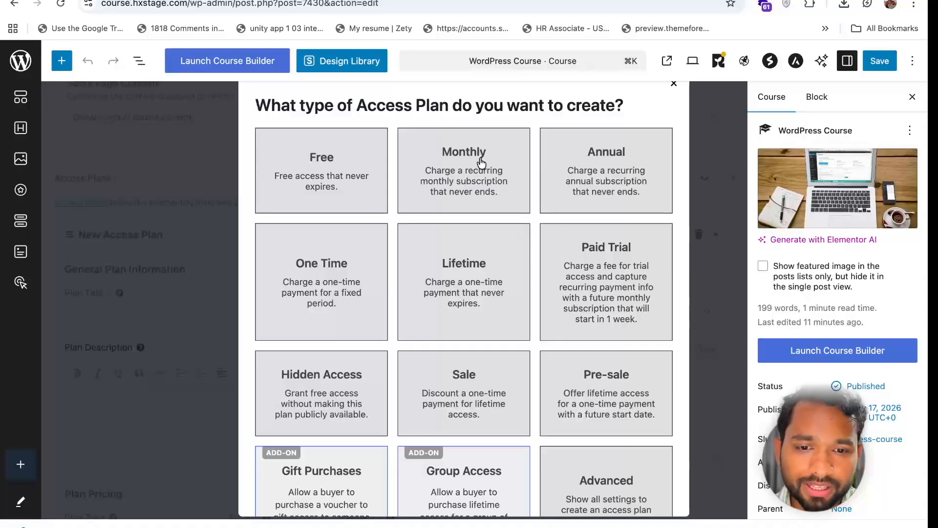
{"action": "left_click", "coordinate": [481, 162]}
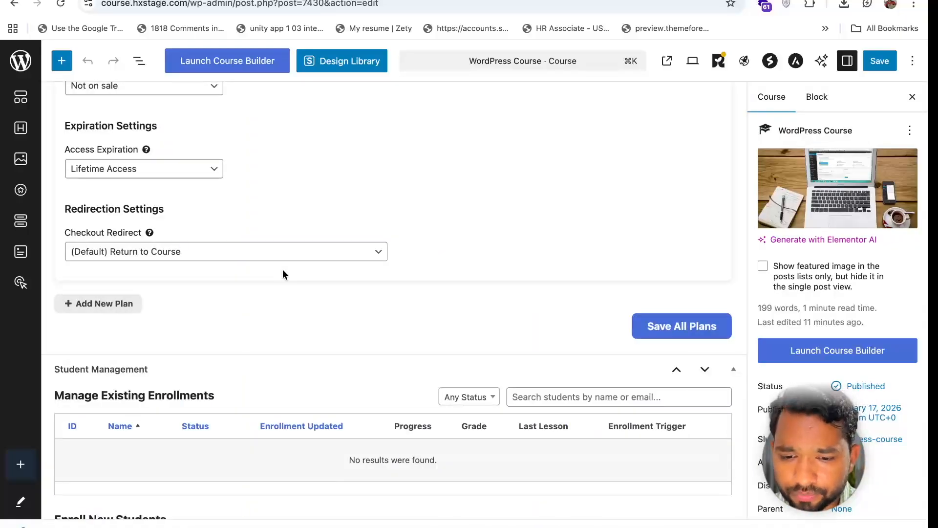
{"action": "scroll", "coordinate": [282, 273], "scroll_direction": "down", "scroll_amount": 2}
{"action": "scroll", "coordinate": [283, 274], "scroll_direction": "up", "scroll_amount": 8}
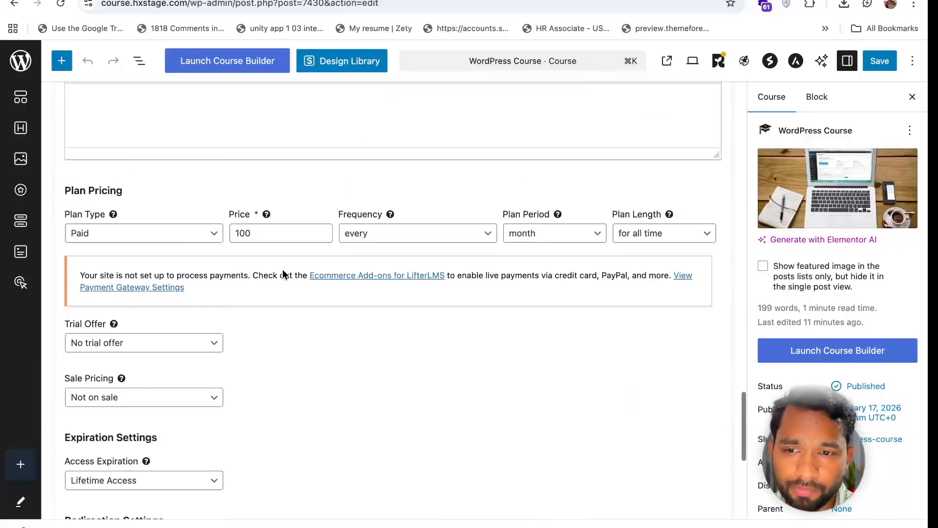
{"action": "scroll", "coordinate": [282, 271], "scroll_direction": "up", "scroll_amount": 2}
{"action": "double_click", "coordinate": [245, 276]}
{"action": "type", "text": "5"}
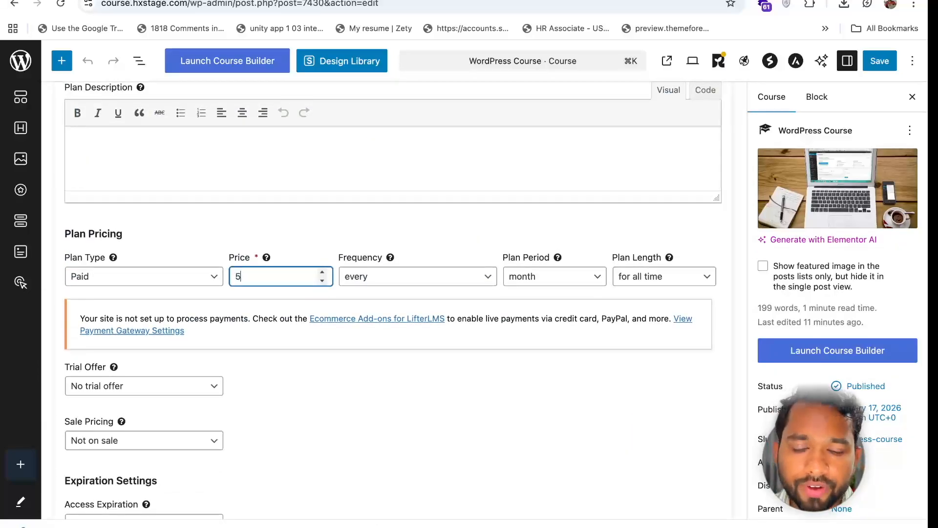
Keep the Monthly plan's payment frequency at "every" month and save all access plans
{"action": "left_click", "coordinate": [416, 283]}
{"action": "left_click", "coordinate": [416, 276]}
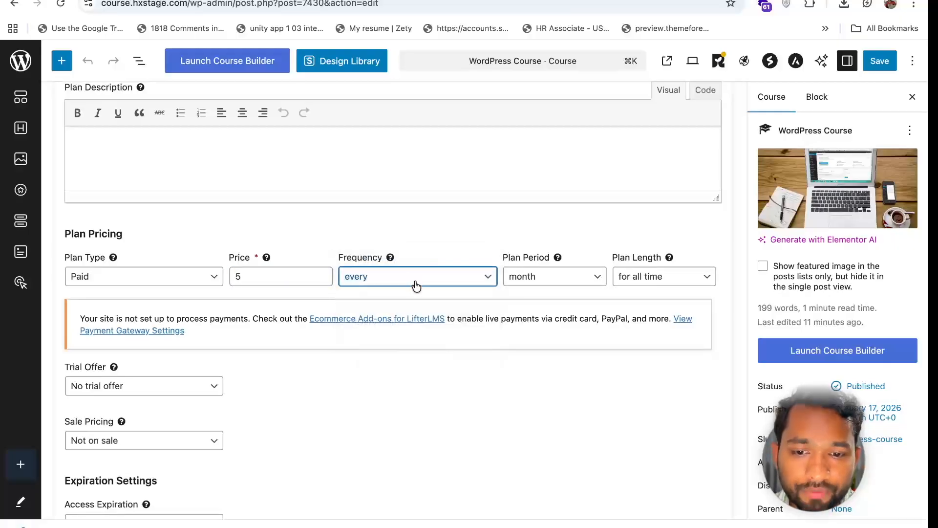
{"action": "left_click", "coordinate": [416, 283]}
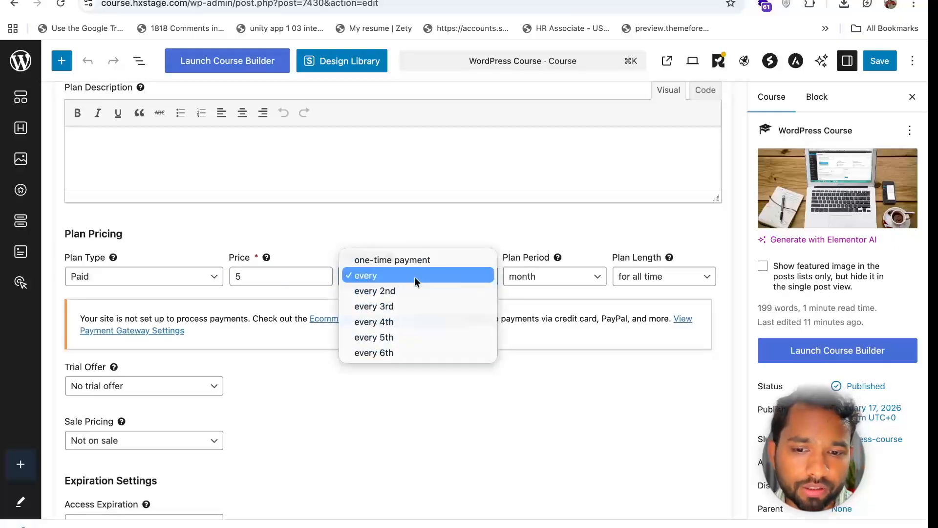
{"action": "left_click", "coordinate": [358, 278]}
{"action": "scroll", "coordinate": [427, 386], "scroll_direction": "down", "scroll_amount": 2}
{"action": "scroll", "coordinate": [426, 385], "scroll_direction": "down", "scroll_amount": 4}
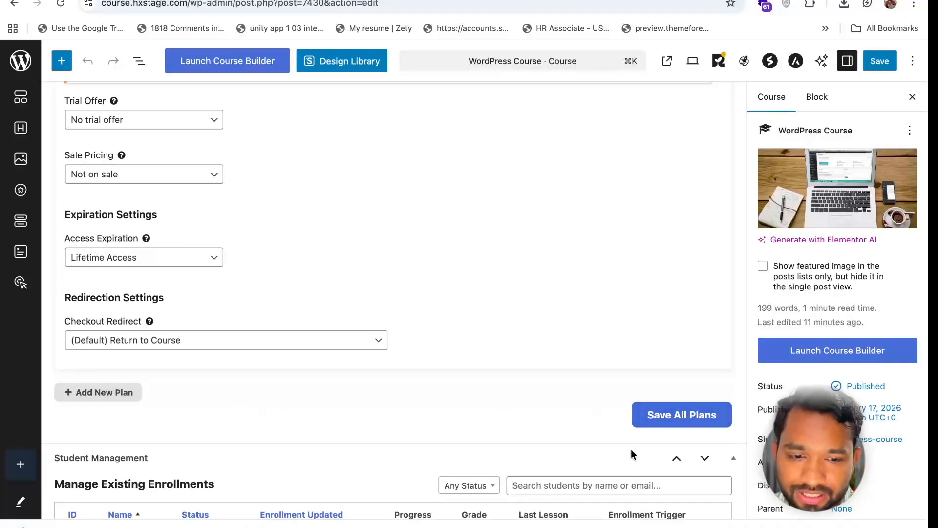
{"action": "left_click", "coordinate": [669, 423]}
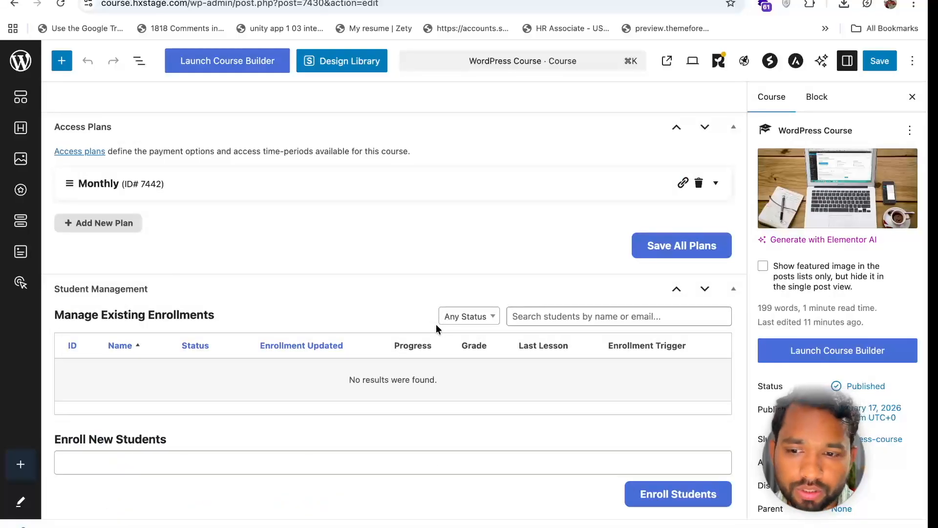
Add a Lifetime access plan with a one-time price of 99 and save all access plans
{"action": "scroll", "coordinate": [435, 324], "scroll_direction": "up", "scroll_amount": 2}
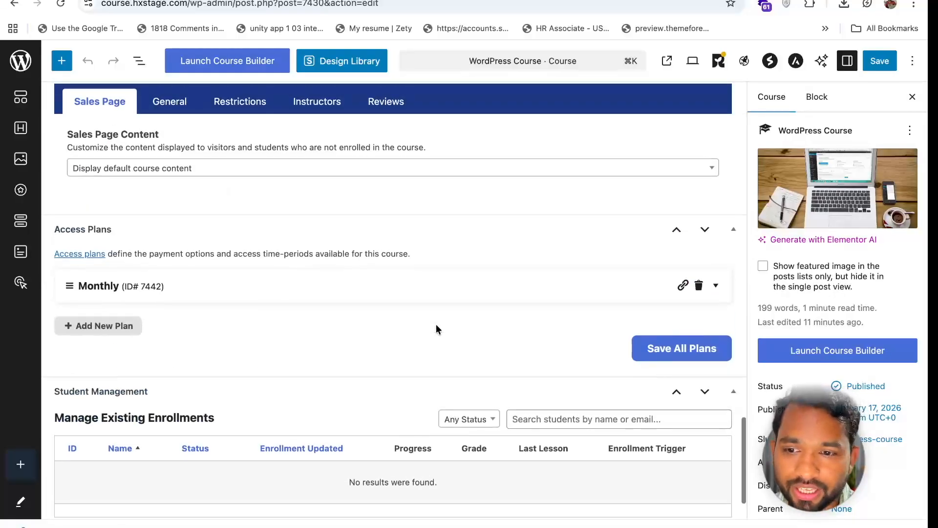
{"action": "left_click", "coordinate": [98, 324]}
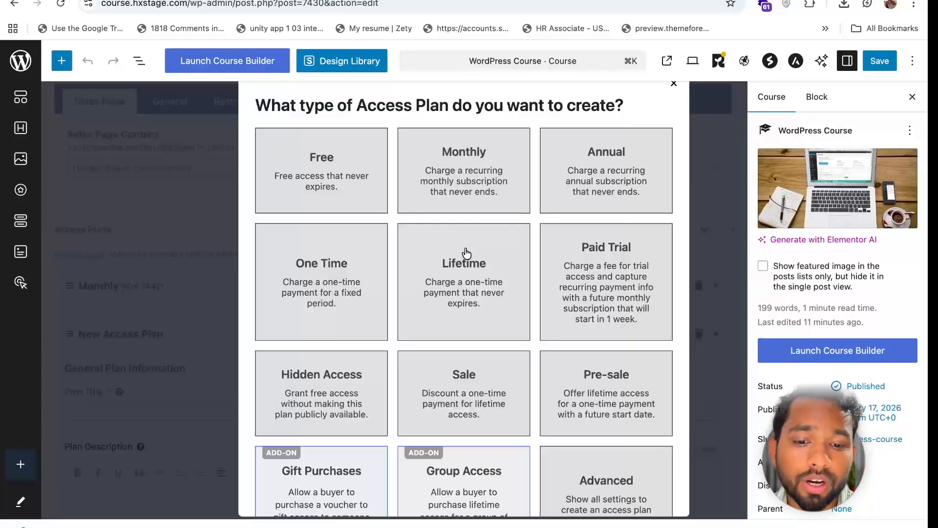
{"action": "left_click", "coordinate": [466, 253]}
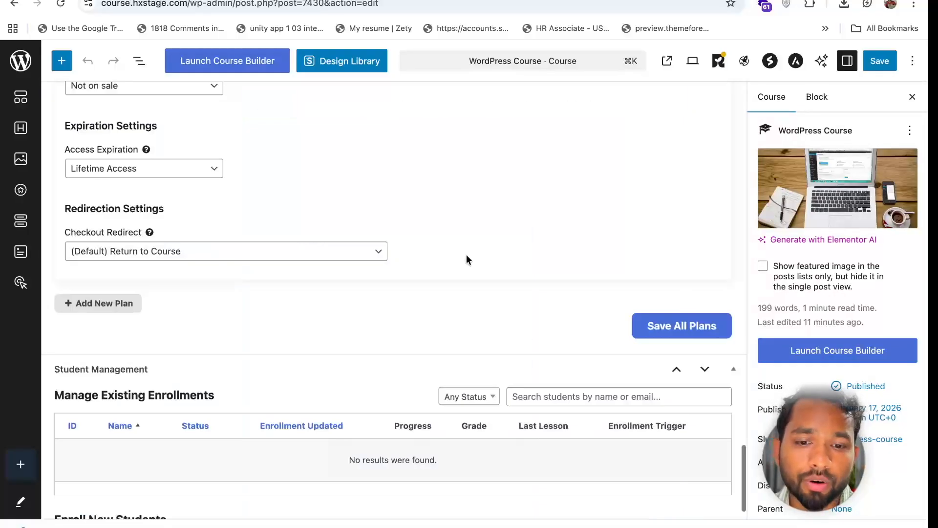
{"action": "scroll", "coordinate": [398, 324], "scroll_direction": "up", "scroll_amount": 5}
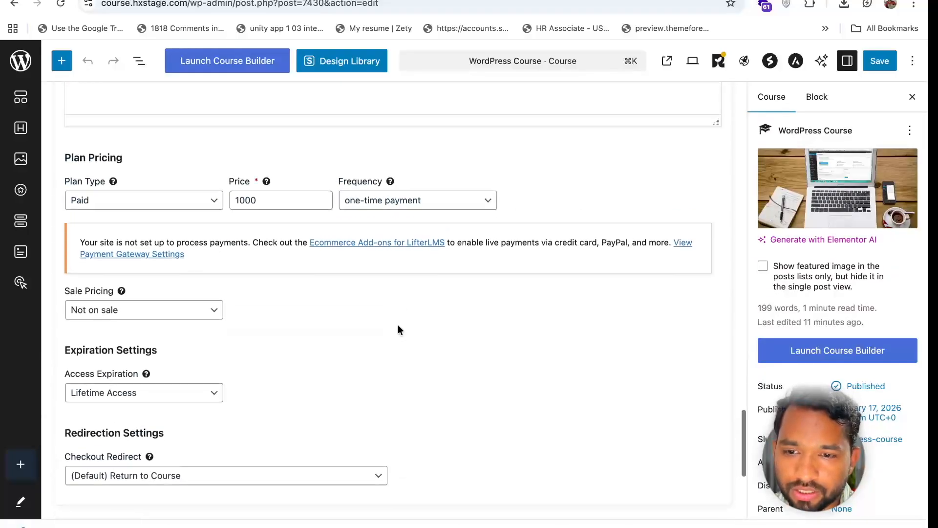
{"action": "left_click", "coordinate": [268, 205]}
{"action": "double_click", "coordinate": [268, 205]}
{"action": "type", "text": "9"}
{"action": "left_click", "coordinate": [300, 345]}
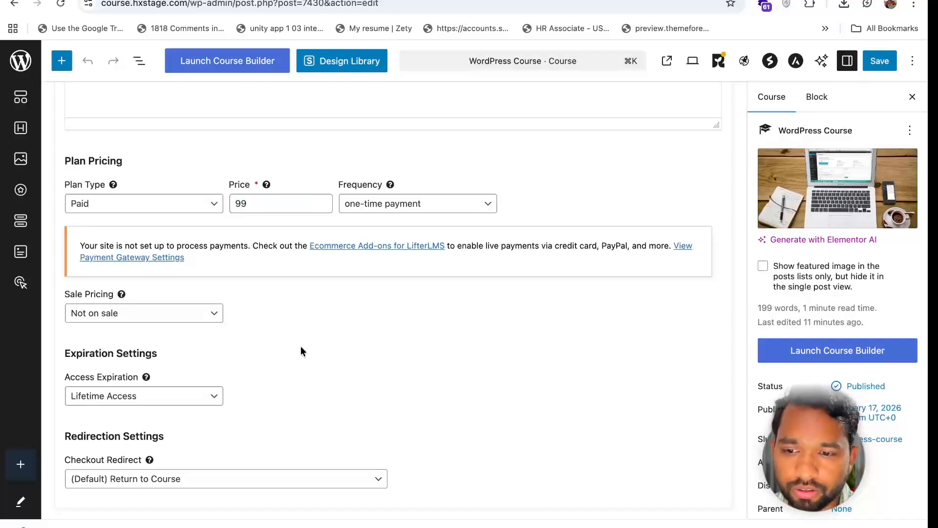
{"action": "scroll", "coordinate": [300, 346], "scroll_direction": "down", "scroll_amount": 2}
{"action": "left_click", "coordinate": [637, 445]}
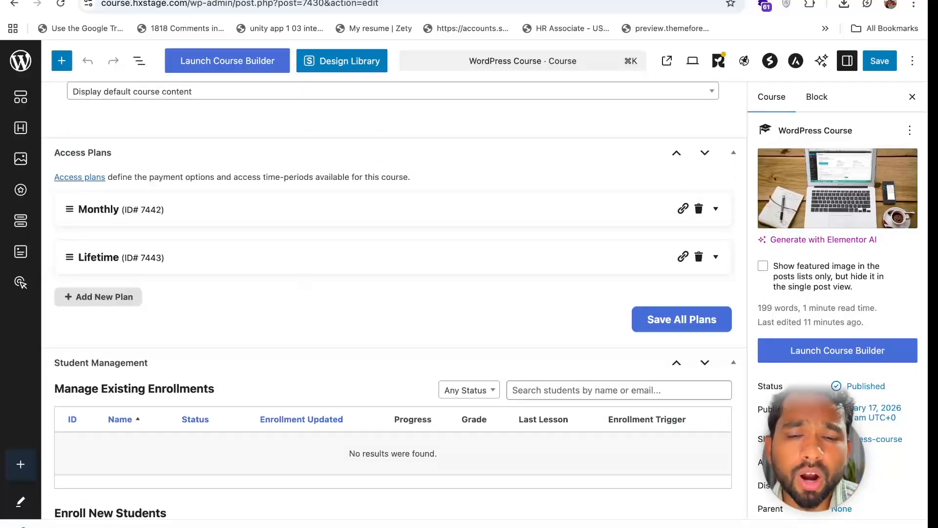
Switch to the live site's Course Catalog page and find the WordPress Course card
{"action": "left_click", "coordinate": [313, 0]}
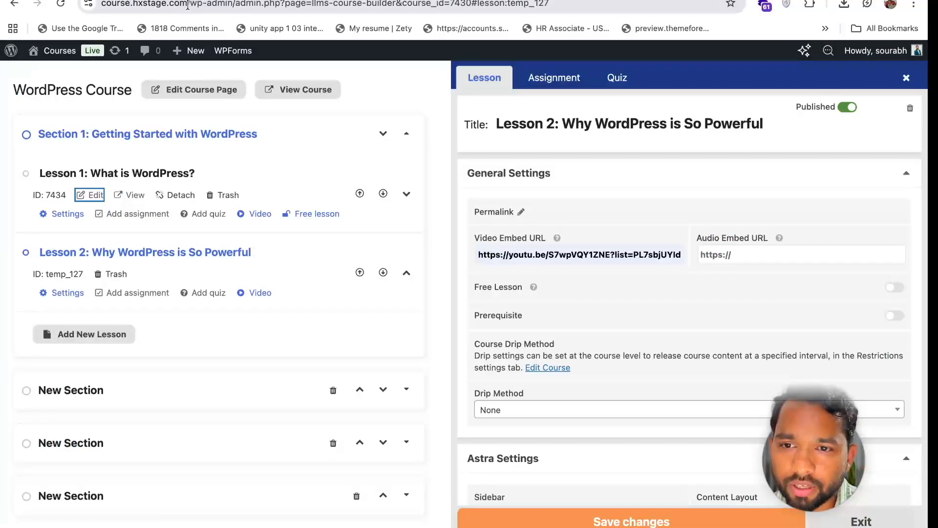
{"action": "left_click", "coordinate": [15, 5]}
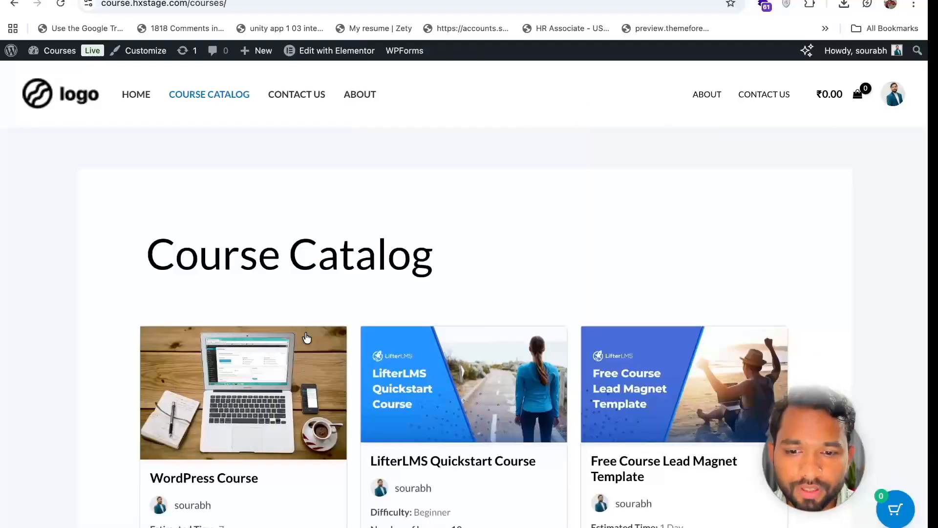
{"action": "scroll", "coordinate": [146, 295], "scroll_direction": "down", "scroll_amount": 4}
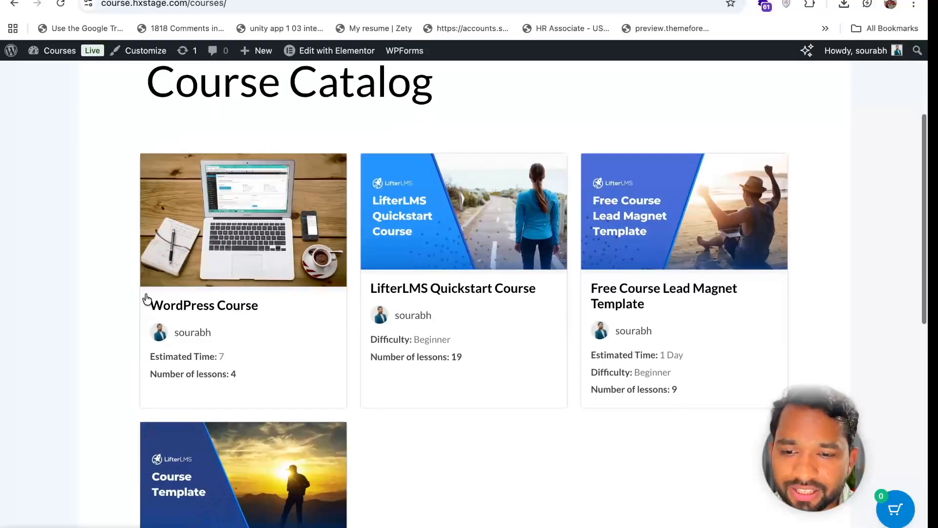
Open the WordPress Course from the catalog and review its description, Monthly and Lifetime plans, and section and lesson list
{"action": "left_click", "coordinate": [208, 259]}
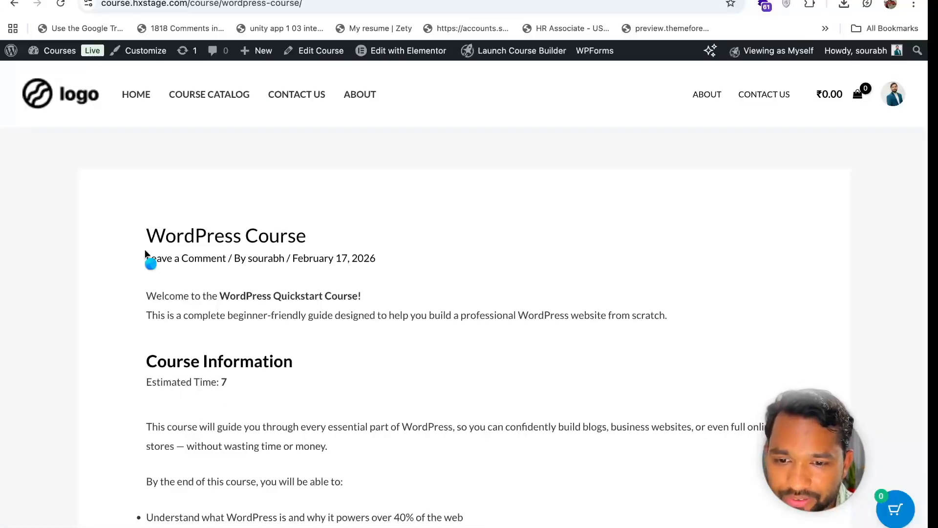
{"action": "left_click", "coordinate": [12, 4]}
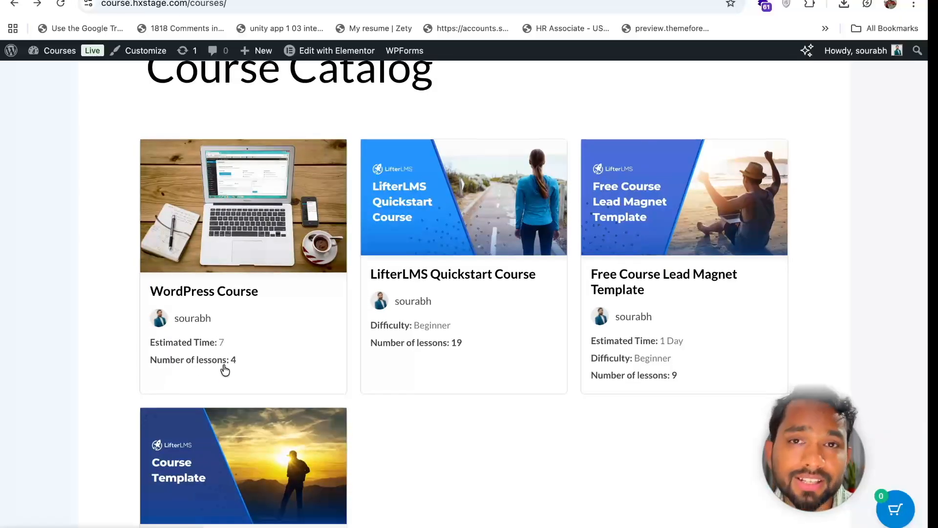
{"action": "left_click", "coordinate": [194, 201]}
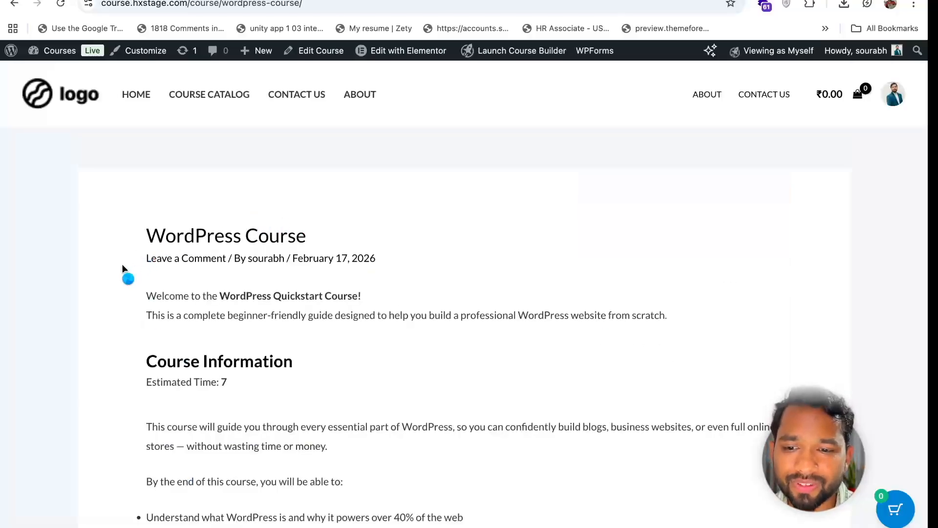
{"action": "scroll", "coordinate": [122, 263], "scroll_direction": "down", "scroll_amount": 1}
{"action": "scroll", "coordinate": [122, 264], "scroll_direction": "down", "scroll_amount": 1}
{"action": "scroll", "coordinate": [364, 291], "scroll_direction": "down", "scroll_amount": 7}
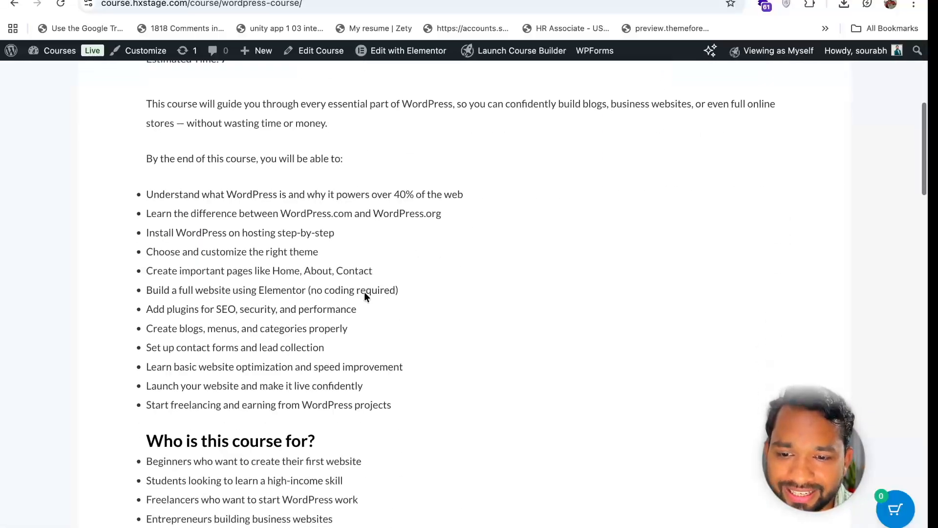
{"action": "scroll", "coordinate": [365, 291], "scroll_direction": "down", "scroll_amount": 9}
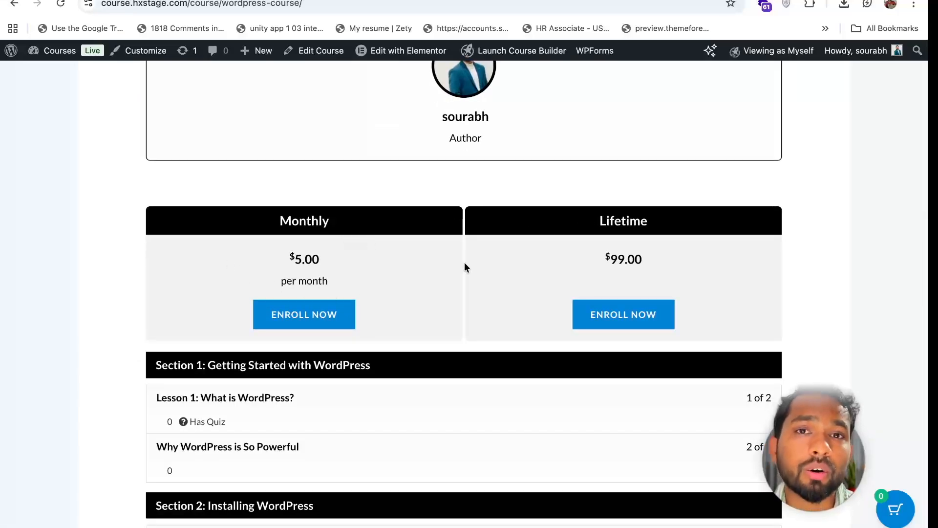
{"action": "scroll", "coordinate": [465, 266], "scroll_direction": "down", "scroll_amount": 4}
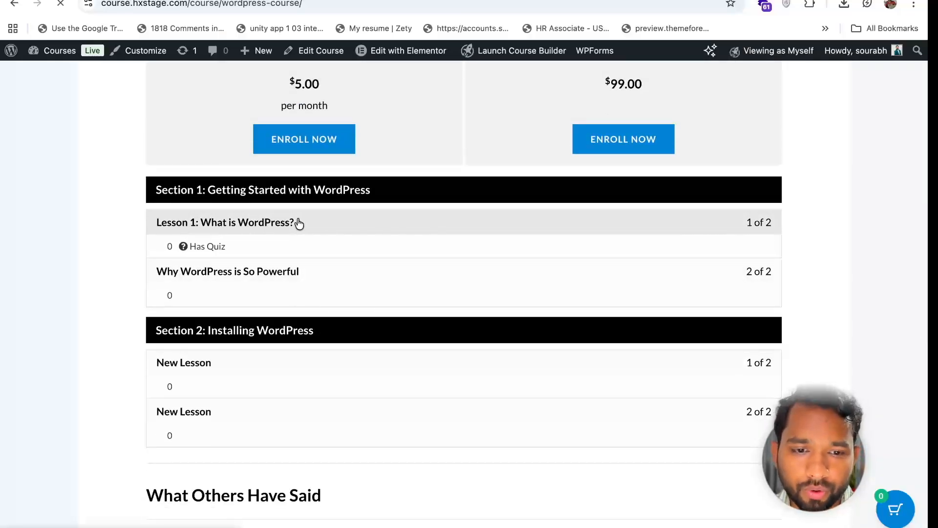
{"action": "scroll", "coordinate": [303, 245], "scroll_direction": "up", "scroll_amount": 3}
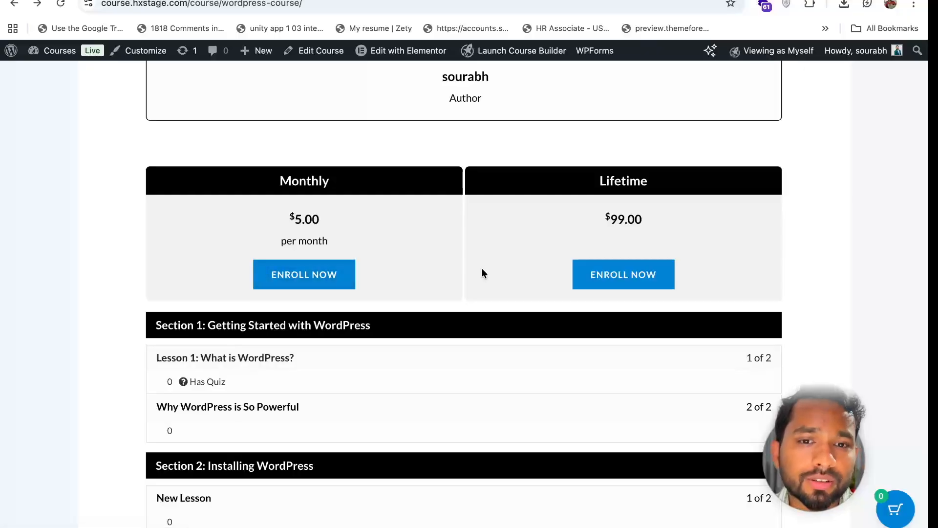
{"action": "scroll", "coordinate": [482, 269], "scroll_direction": "down", "scroll_amount": 1}
{"action": "scroll", "coordinate": [482, 269], "scroll_direction": "down", "scroll_amount": 2}
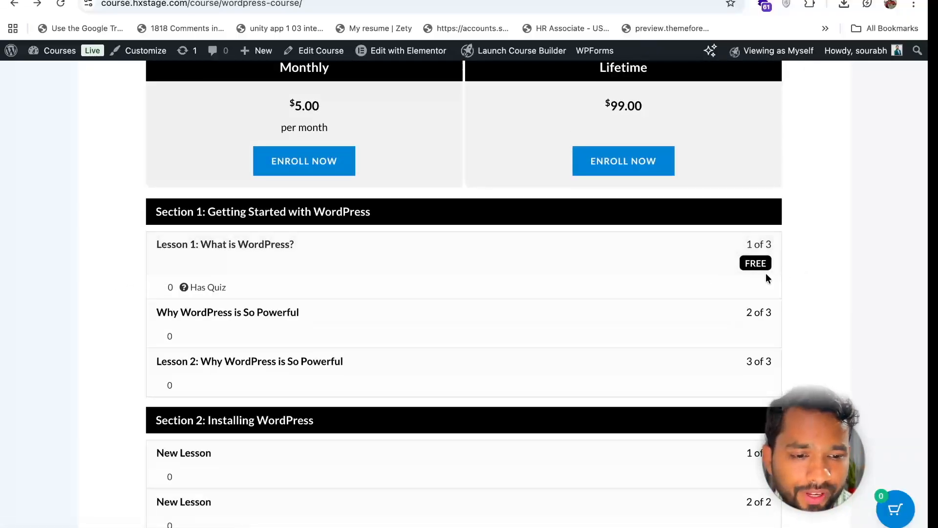
Open the free lesson "Lesson 1: What is WordPress?", check its embedded video, and go to its quiz
{"action": "left_click", "coordinate": [189, 250]}
{"action": "scroll", "coordinate": [138, 258], "scroll_direction": "down", "scroll_amount": 3}
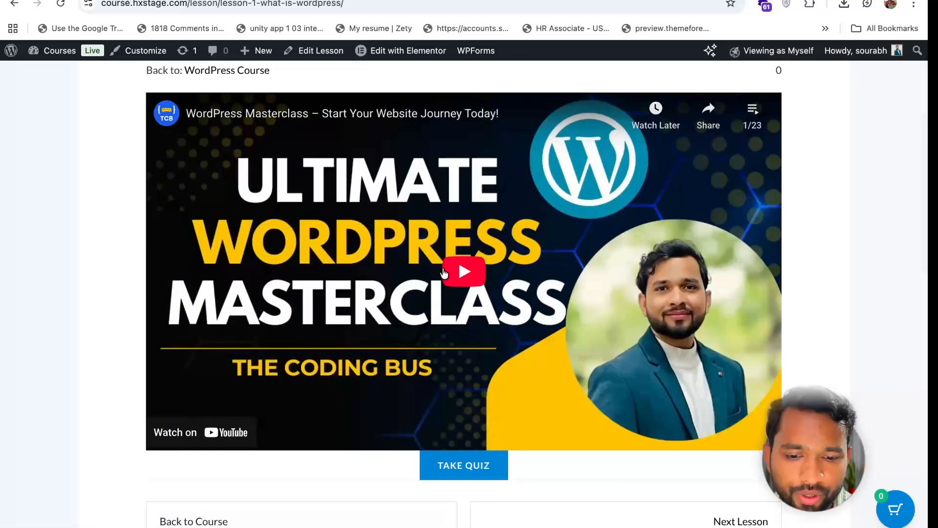
{"action": "scroll", "coordinate": [443, 272], "scroll_direction": "down", "scroll_amount": 4}
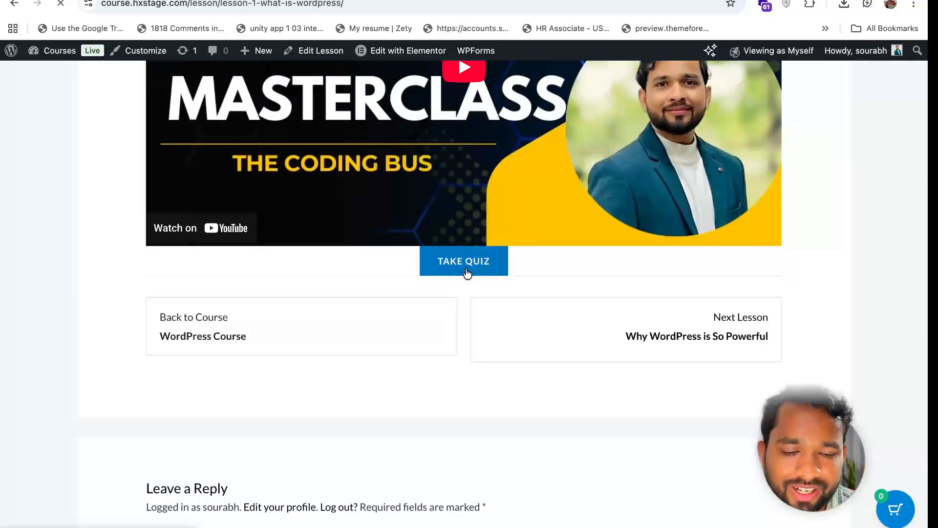
{"action": "scroll", "coordinate": [140, 280], "scroll_direction": "down", "scroll_amount": 3}
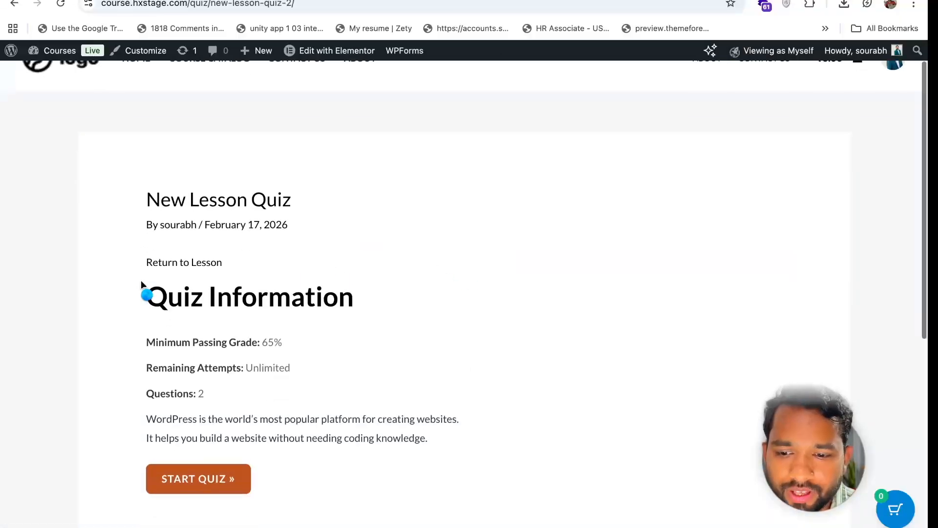
Take the New Lesson Quiz, answering "To Create Website" and "WordPress.org", and complete it
{"action": "left_click", "coordinate": [212, 377]}
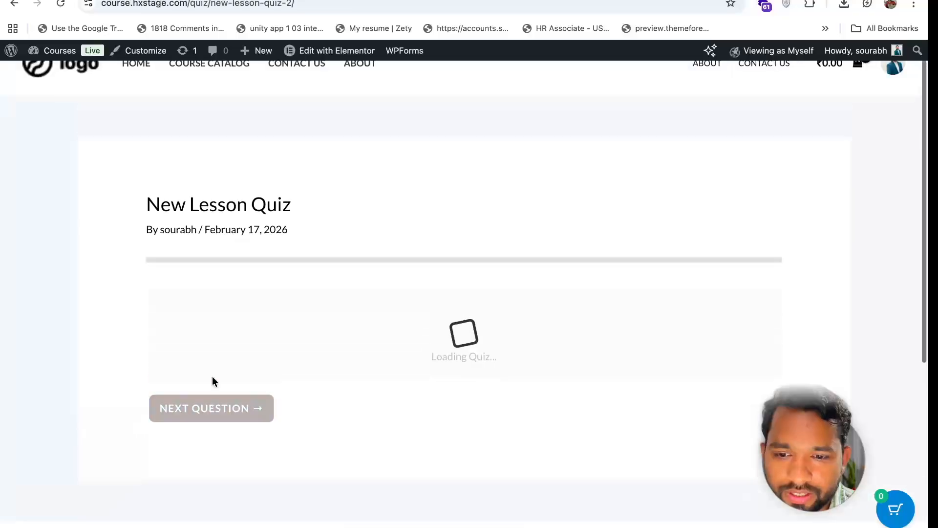
{"action": "scroll", "coordinate": [206, 303], "scroll_direction": "down", "scroll_amount": 1}
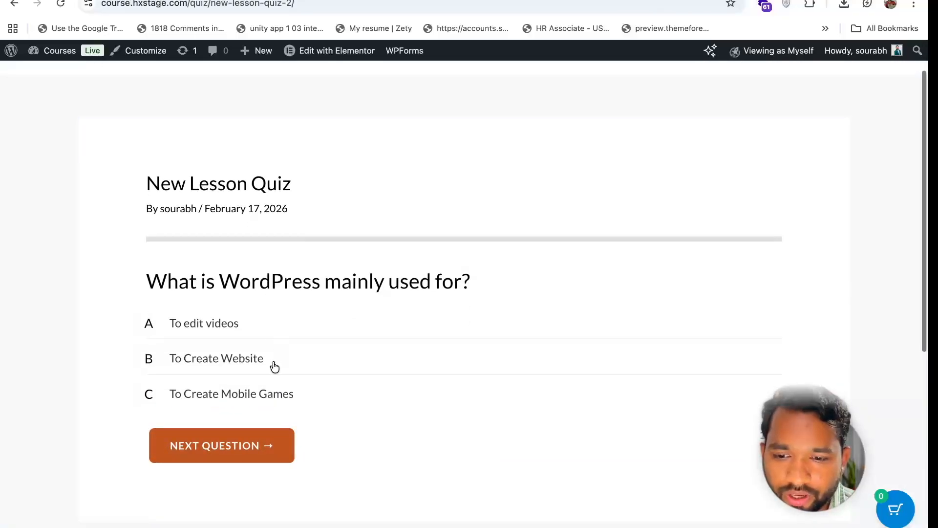
{"action": "left_click", "coordinate": [217, 364]}
{"action": "left_click", "coordinate": [244, 442]}
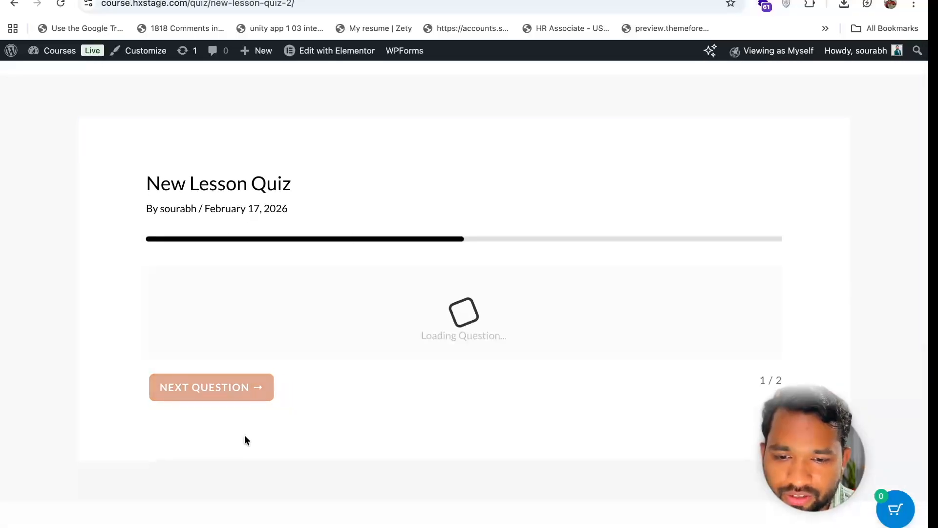
{"action": "scroll", "coordinate": [188, 238], "scroll_direction": "down", "scroll_amount": 1}
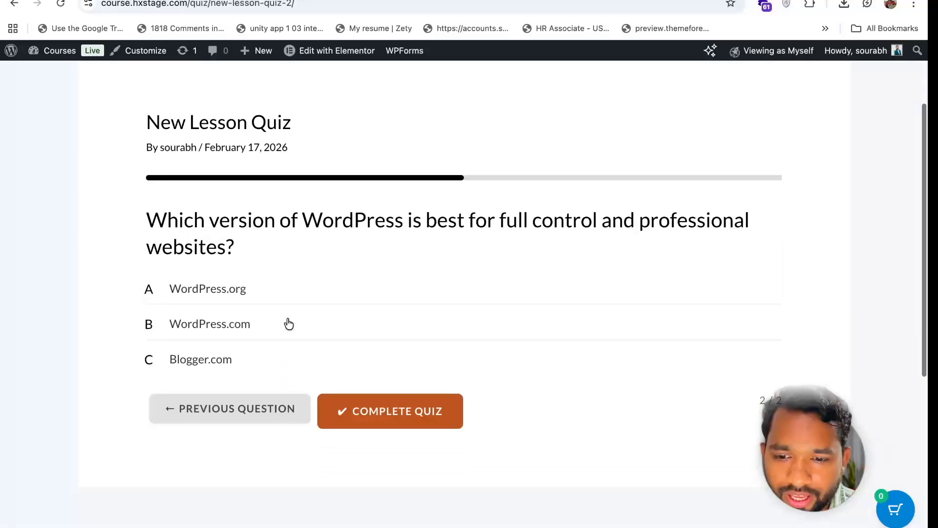
{"action": "left_click", "coordinate": [202, 292]}
{"action": "left_click", "coordinate": [359, 410]}
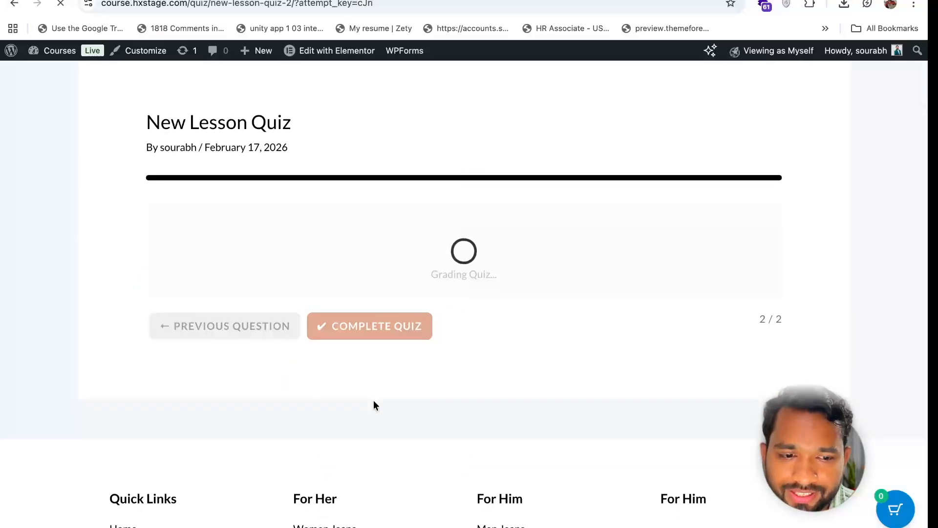
Review the quiz attempt's score, graded questions and quiz information
{"action": "scroll", "coordinate": [343, 365], "scroll_direction": "down", "scroll_amount": 2}
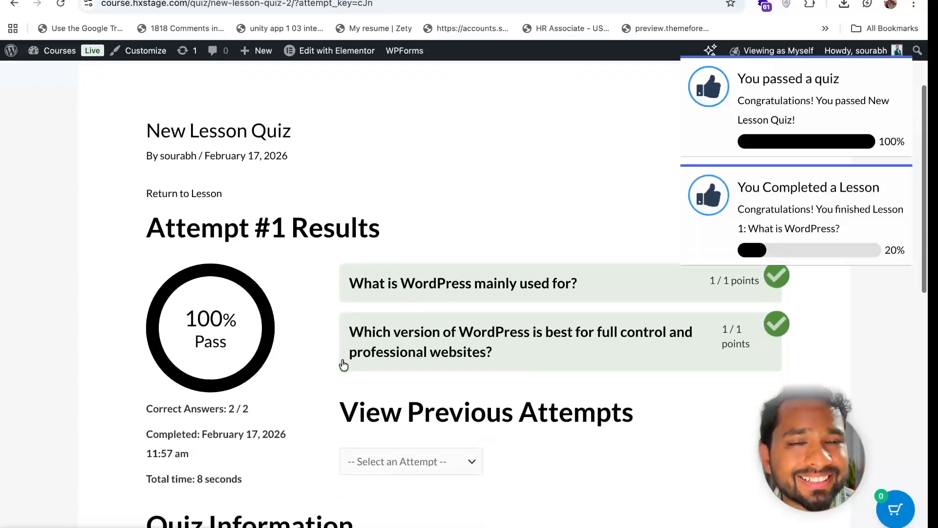
{"action": "scroll", "coordinate": [343, 364], "scroll_direction": "down", "scroll_amount": 3}
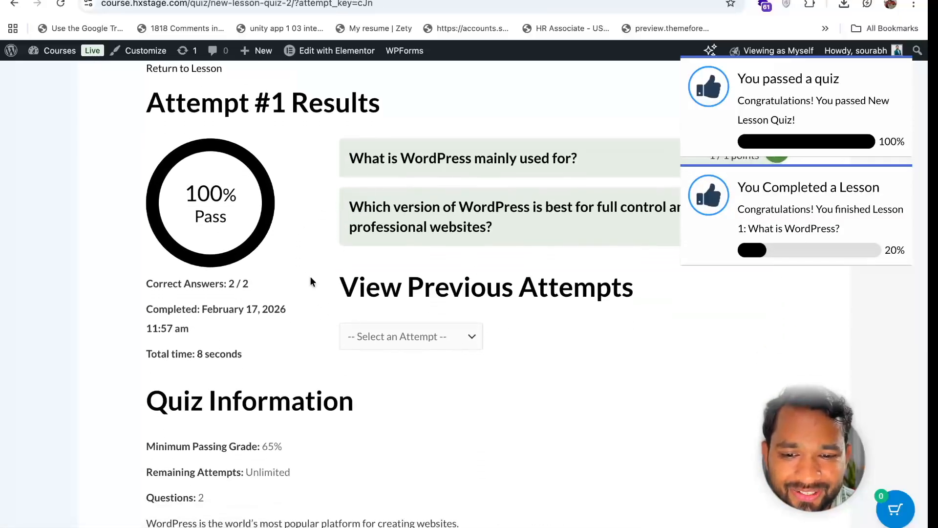
{"action": "scroll", "coordinate": [325, 221], "scroll_direction": "down", "scroll_amount": 5}
{"action": "scroll", "coordinate": [325, 221], "scroll_direction": "up", "scroll_amount": 10}
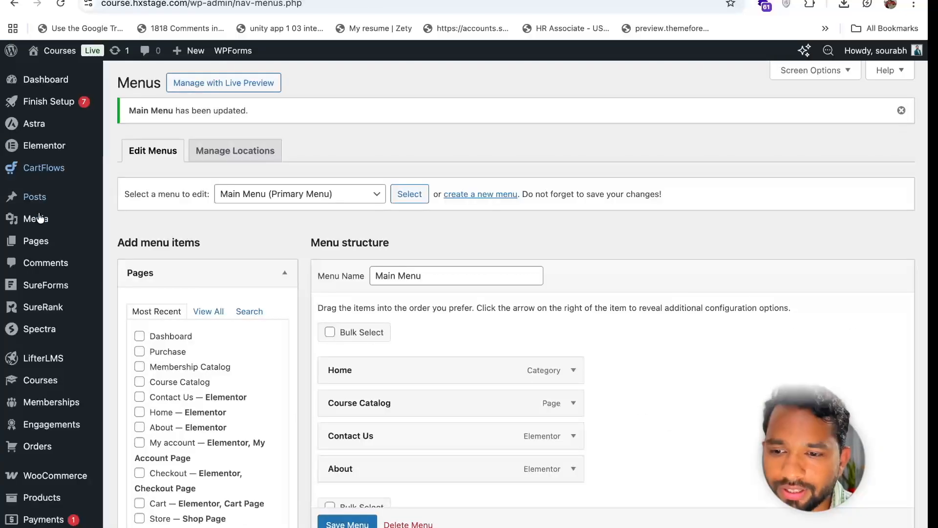
Return to the WordPress admin and examine the payment gateways and checkout options in the LifterLMS checkout settings
{"action": "scroll", "coordinate": [40, 217], "scroll_direction": "down", "scroll_amount": 4}
{"action": "scroll", "coordinate": [40, 217], "scroll_direction": "down", "scroll_amount": 1}
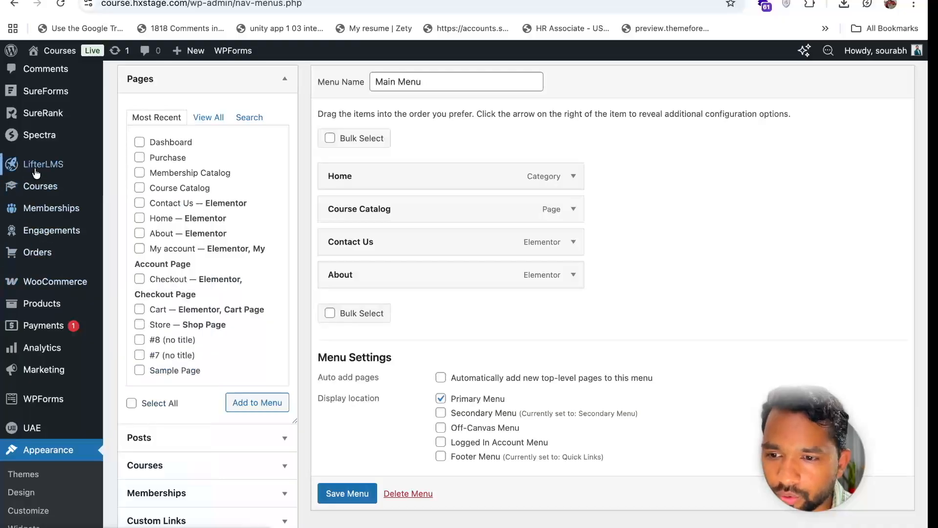
{"action": "mouse_move", "coordinate": [53, 169]}
{"action": "left_click", "coordinate": [150, 190]}
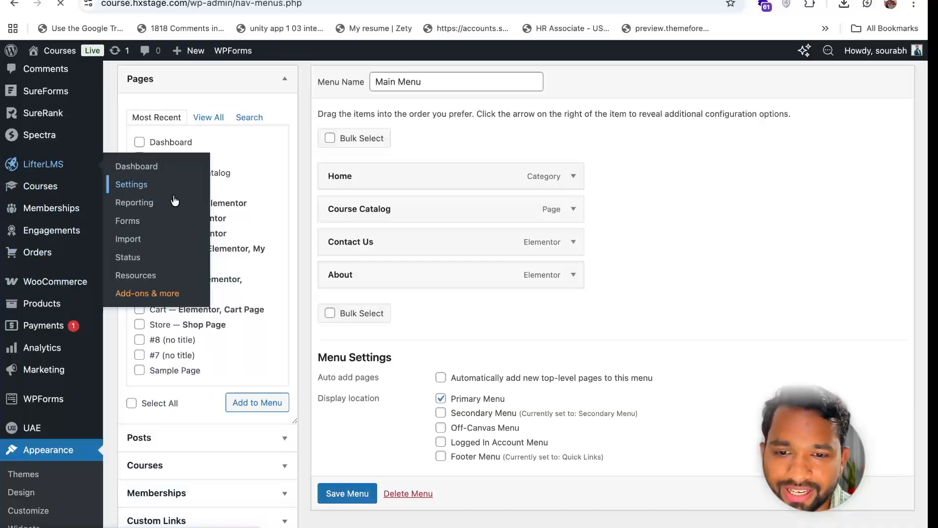
{"action": "left_click", "coordinate": [446, 184]}
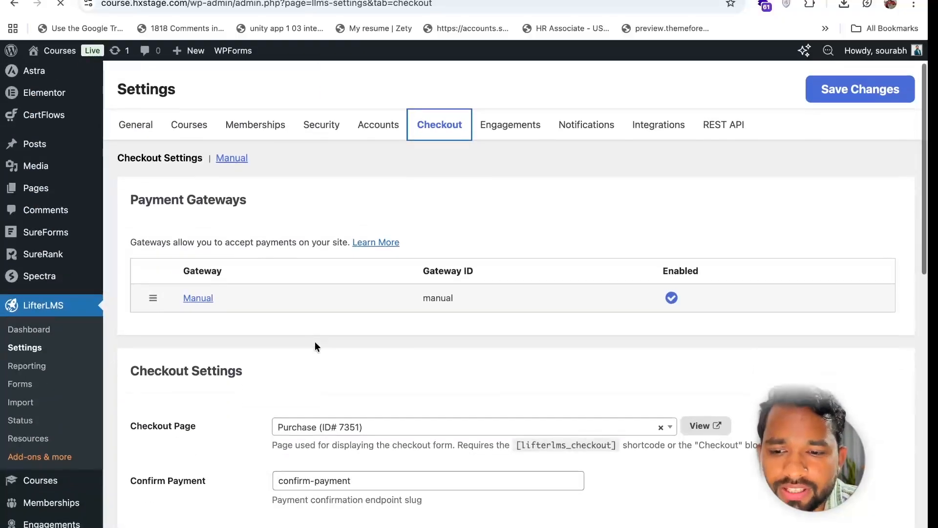
{"action": "scroll", "coordinate": [257, 348], "scroll_direction": "down", "scroll_amount": 3}
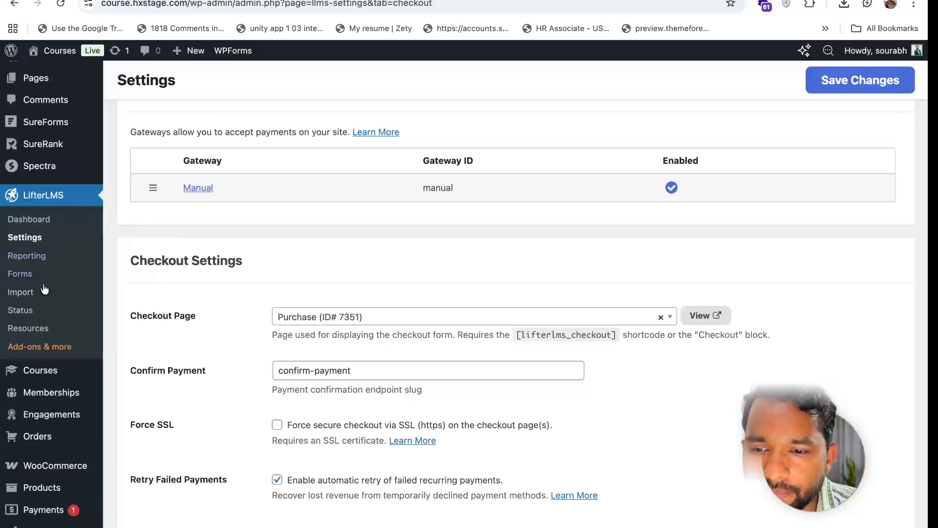
Search the LifterLMS add-ons page for "paypal"
{"action": "left_click", "coordinate": [55, 347]}
{"action": "key", "text": "ctrl+f"}
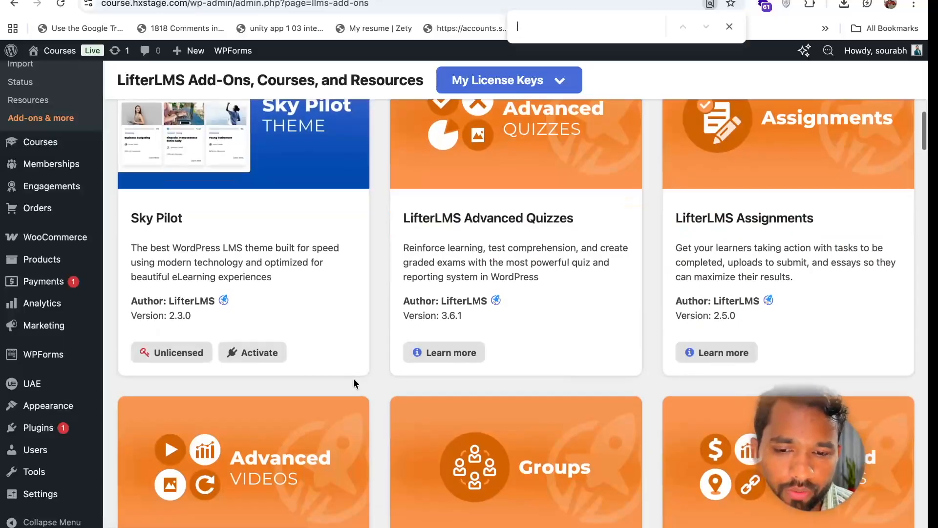
{"action": "type", "text": "paypal"}
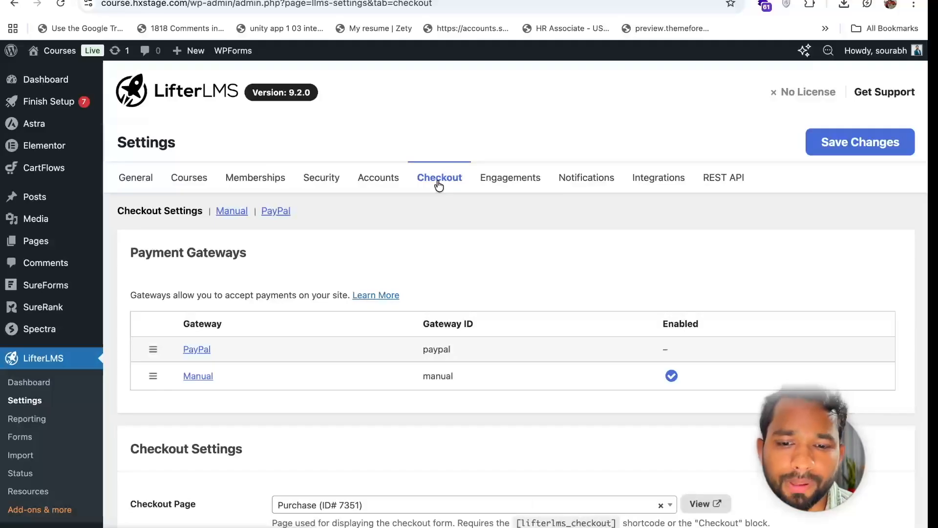
Open the Manual payment gateway from the LifterLMS checkout settings and look over its options
{"action": "scroll", "coordinate": [365, 349], "scroll_direction": "down", "scroll_amount": 2}
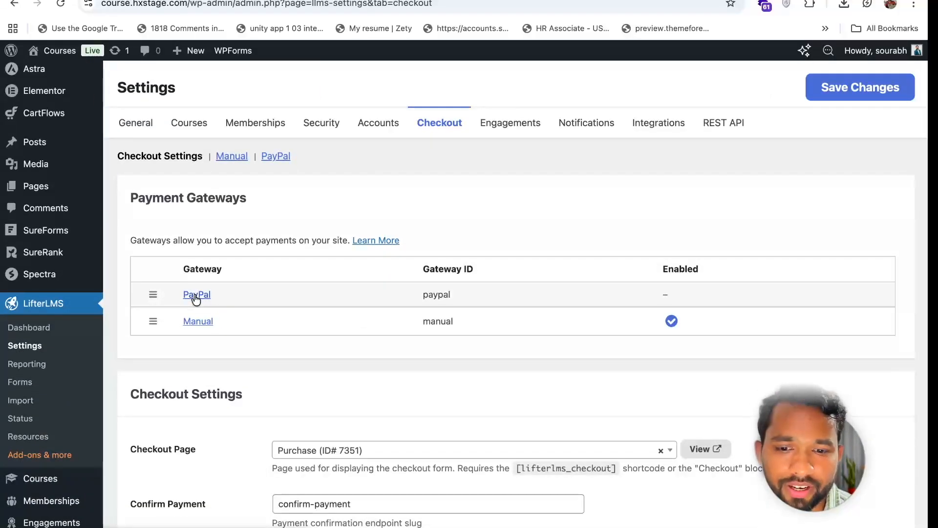
{"action": "left_click", "coordinate": [205, 325]}
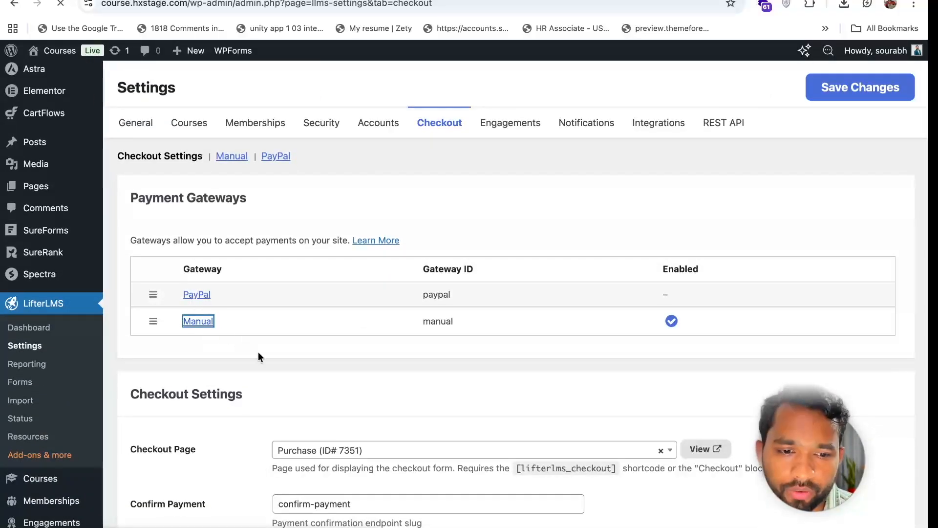
{"action": "scroll", "coordinate": [258, 352], "scroll_direction": "down", "scroll_amount": 4}
{"action": "scroll", "coordinate": [258, 352], "scroll_direction": "down", "scroll_amount": 3}
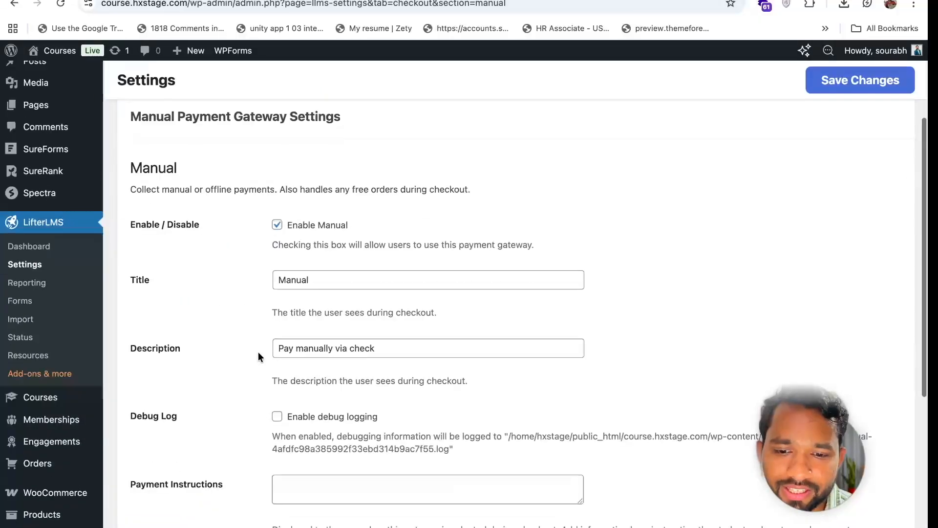
{"action": "scroll", "coordinate": [265, 274], "scroll_direction": "up", "scroll_amount": 3}
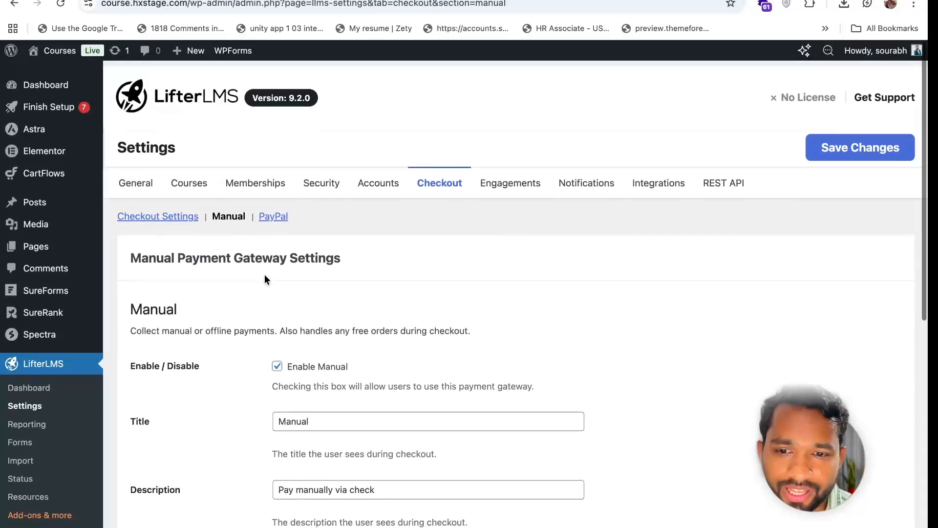
Open the PayPal payment gateway settings and enable PayPal
{"action": "left_click", "coordinate": [273, 214]}
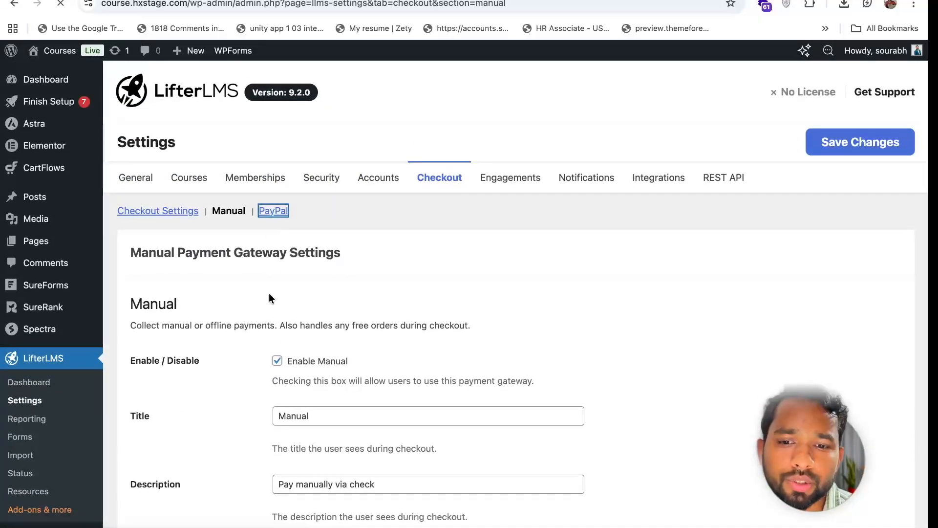
{"action": "scroll", "coordinate": [270, 297], "scroll_direction": "down", "scroll_amount": 2}
{"action": "scroll", "coordinate": [269, 293], "scroll_direction": "down", "scroll_amount": 2}
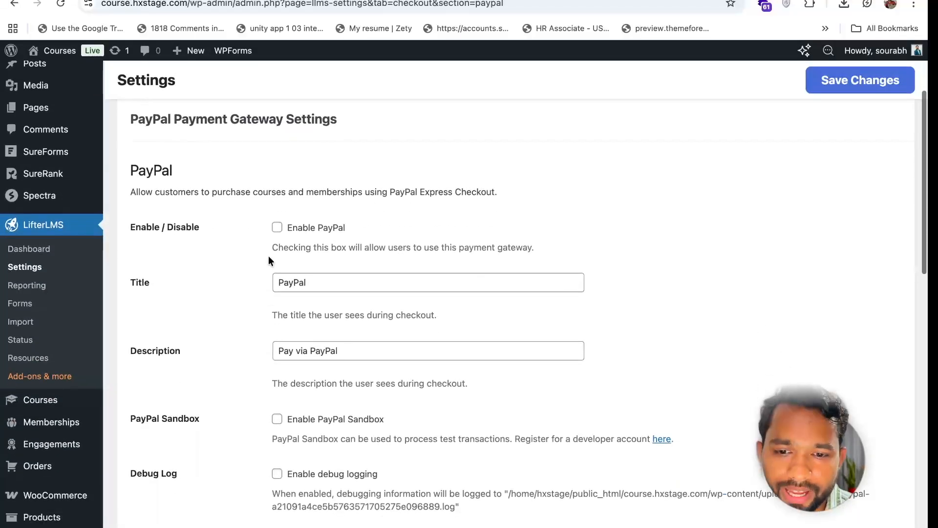
{"action": "left_click", "coordinate": [277, 226]}
Enable PayPal Sandbox and look over the live and sandbox API credential fields
{"action": "scroll", "coordinate": [271, 282], "scroll_direction": "down", "scroll_amount": 2}
{"action": "scroll", "coordinate": [269, 324], "scroll_direction": "down", "scroll_amount": 8}
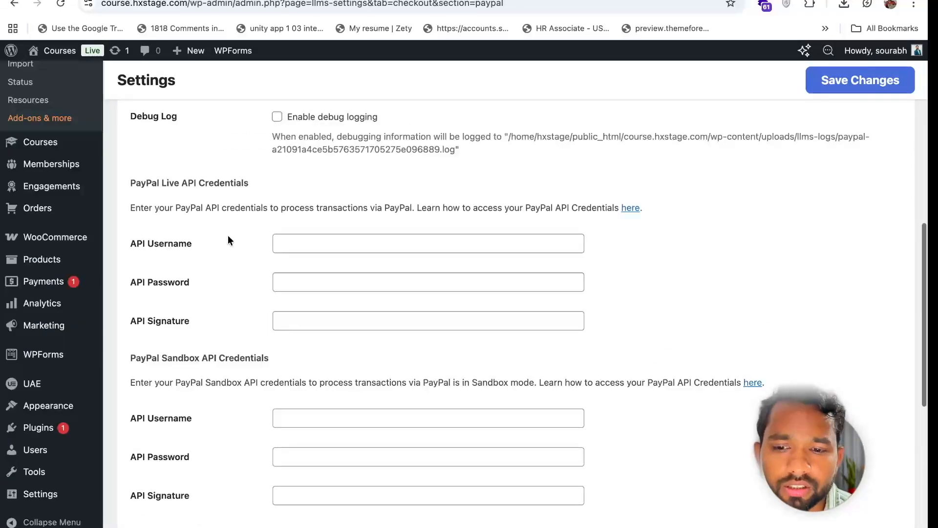
{"action": "scroll", "coordinate": [257, 235], "scroll_direction": "up", "scroll_amount": 4}
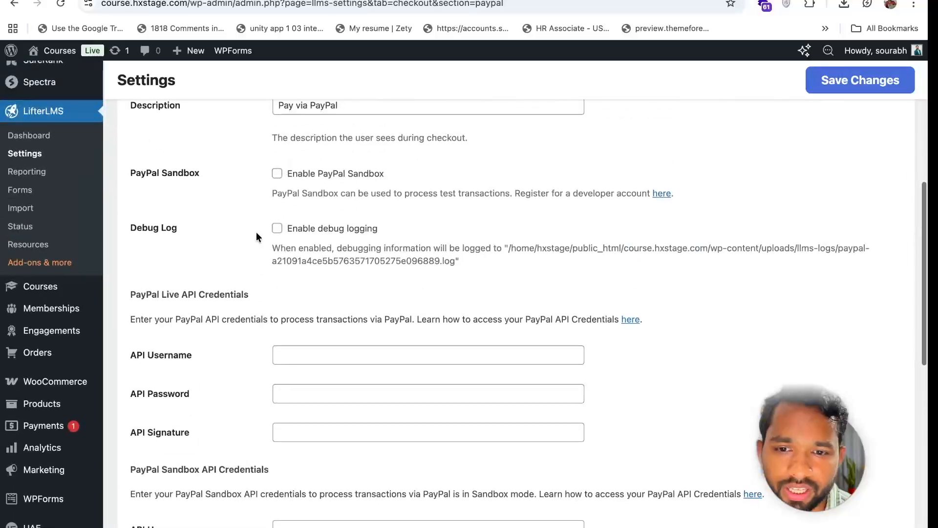
{"action": "left_click", "coordinate": [277, 180]}
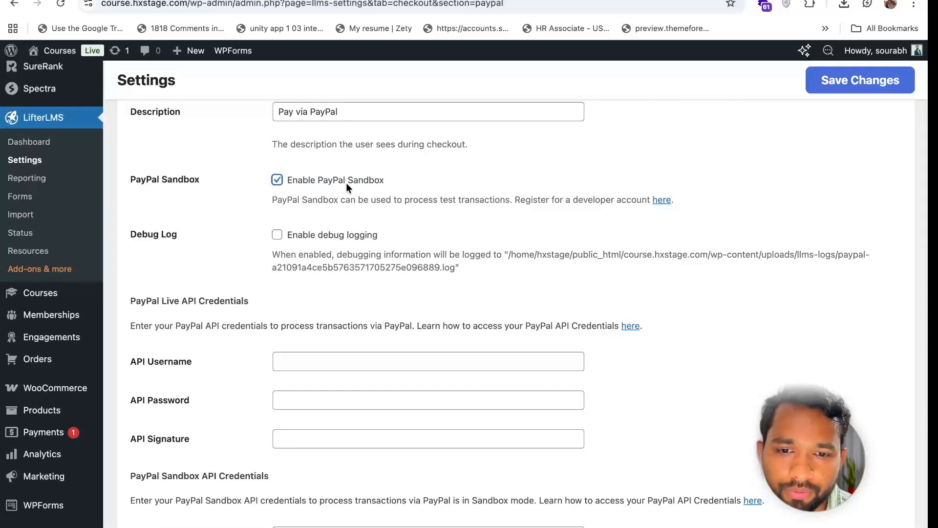
{"action": "scroll", "coordinate": [253, 306], "scroll_direction": "down", "scroll_amount": 9}
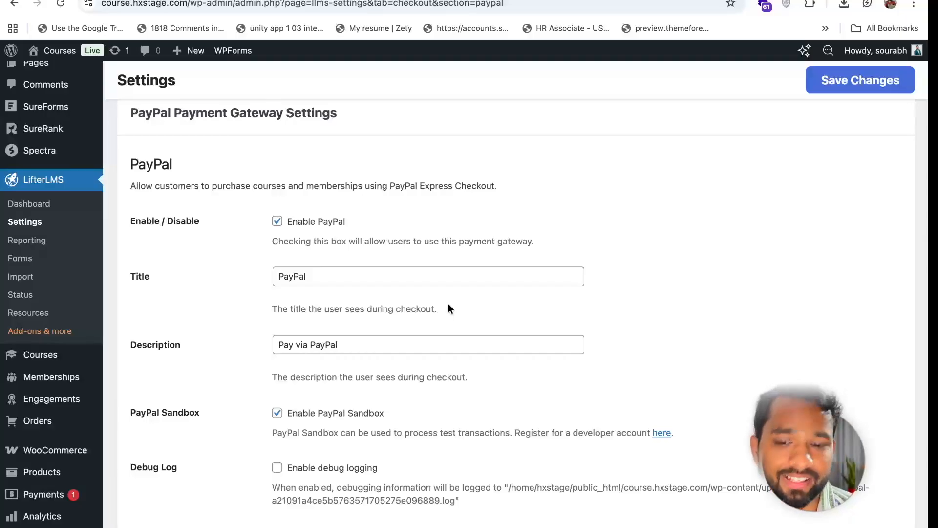
Open the site's course catalog in an incognito window, open the WordPress Course page and view its access plans
{"action": "key", "text": "super+shift+n"}
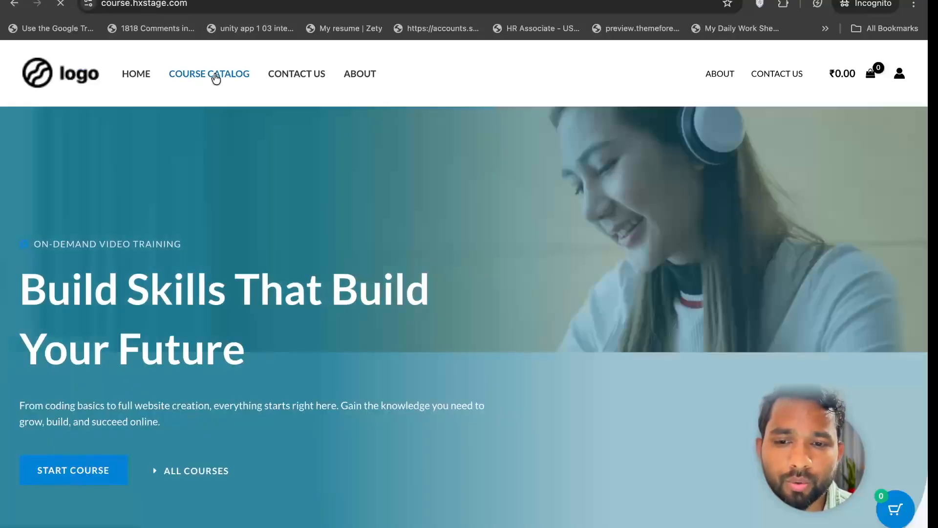
{"action": "left_click", "coordinate": [215, 78]}
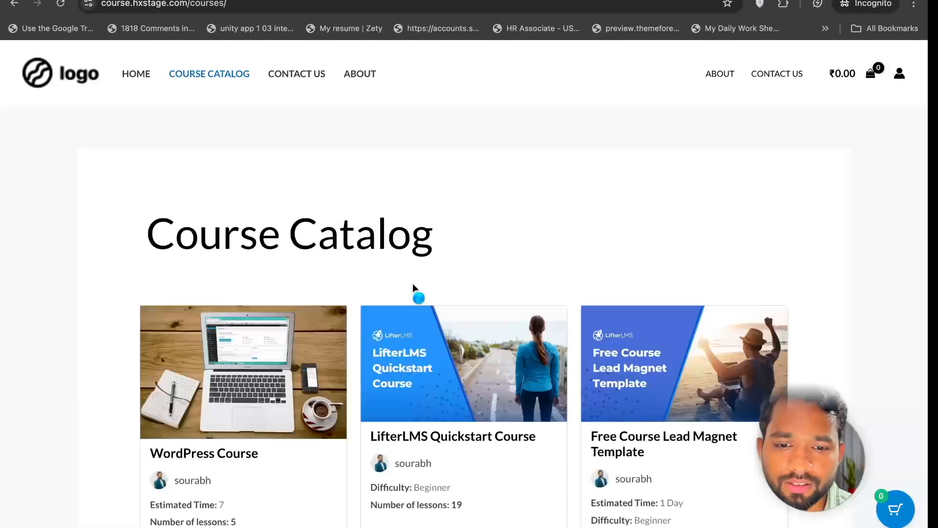
{"action": "scroll", "coordinate": [181, 283], "scroll_direction": "down", "scroll_amount": 5}
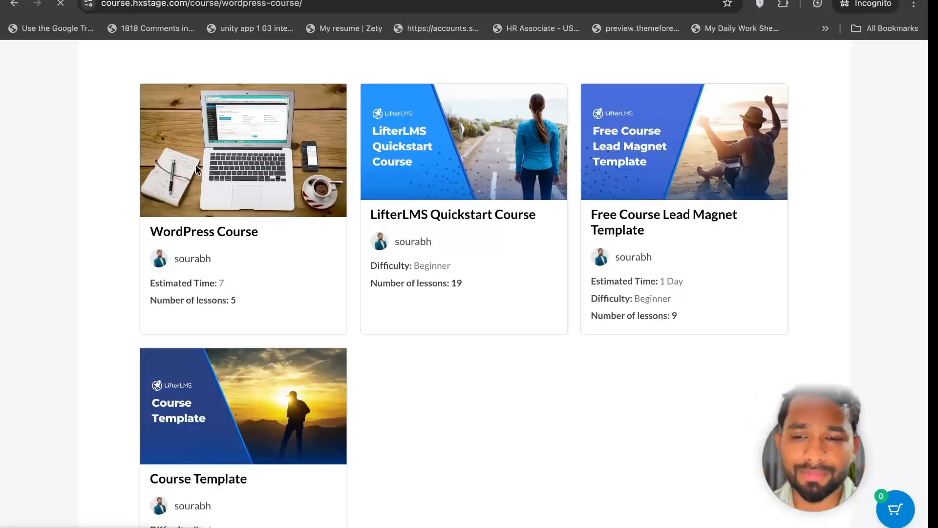
{"action": "scroll", "coordinate": [437, 327], "scroll_direction": "down", "scroll_amount": 3}
{"action": "scroll", "coordinate": [437, 327], "scroll_direction": "down", "scroll_amount": 14}
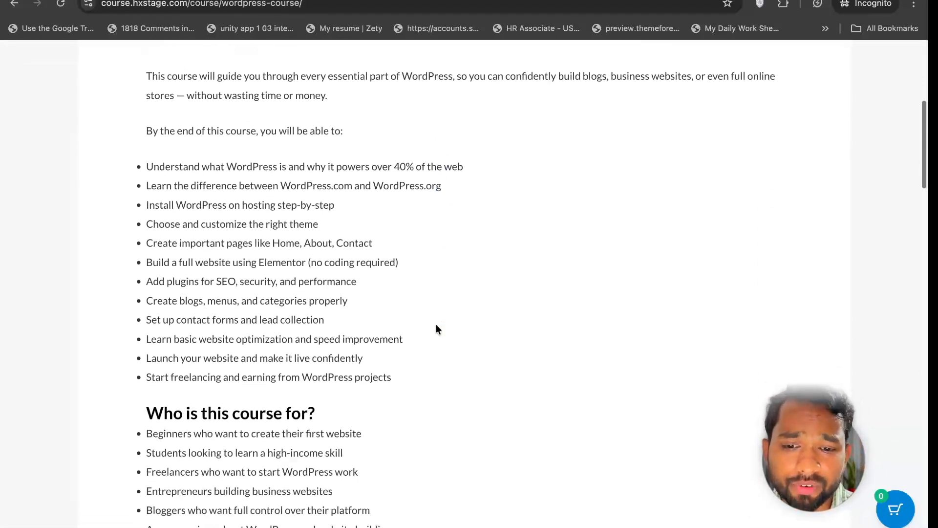
{"action": "scroll", "coordinate": [436, 328], "scroll_direction": "down", "scroll_amount": 2}
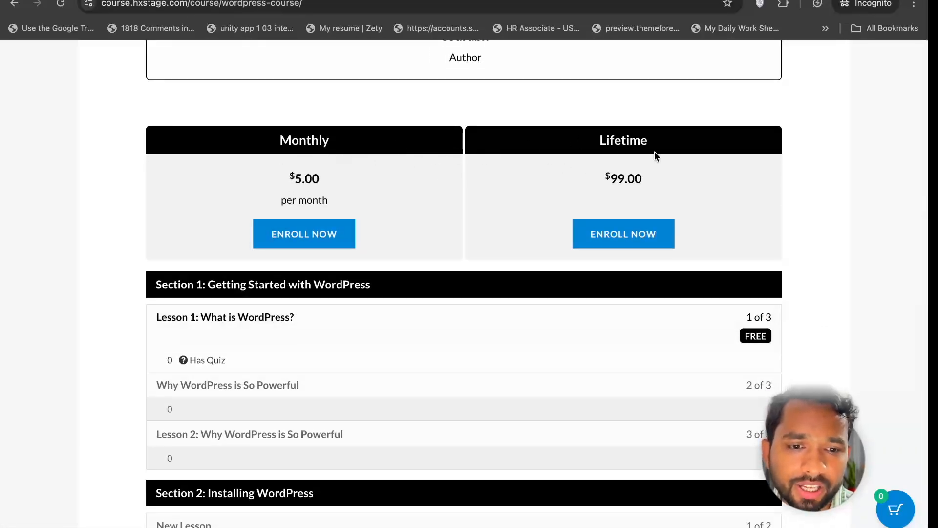
Enroll in the Lifetime plan and fill in the billing information with the customer's email, account password, name, address and phone number
{"action": "left_click", "coordinate": [640, 245]}
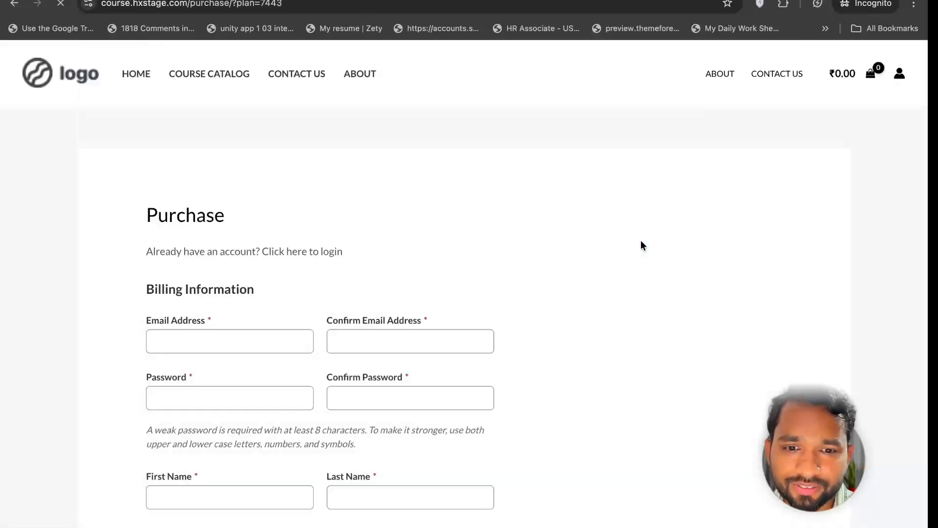
{"action": "scroll", "coordinate": [335, 237], "scroll_direction": "down", "scroll_amount": 3}
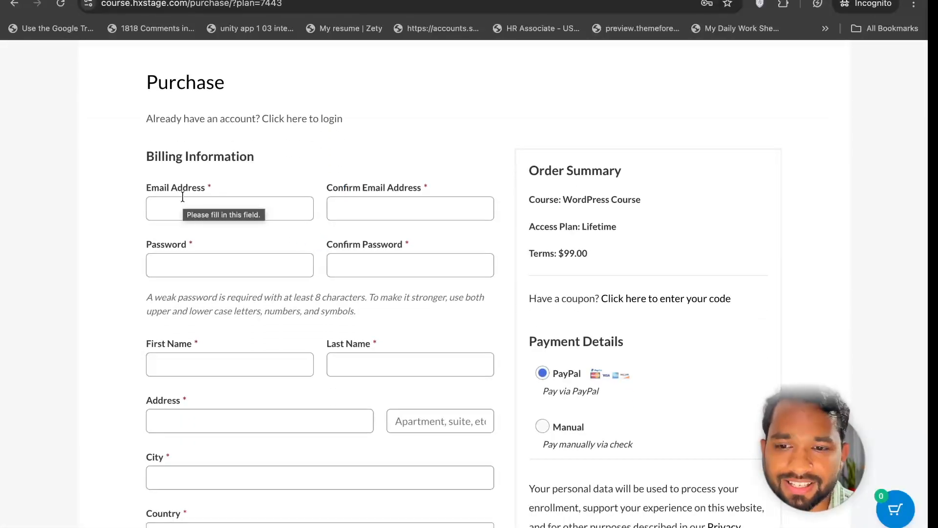
{"action": "scroll", "coordinate": [567, 336], "scroll_direction": "up", "scroll_amount": 1}
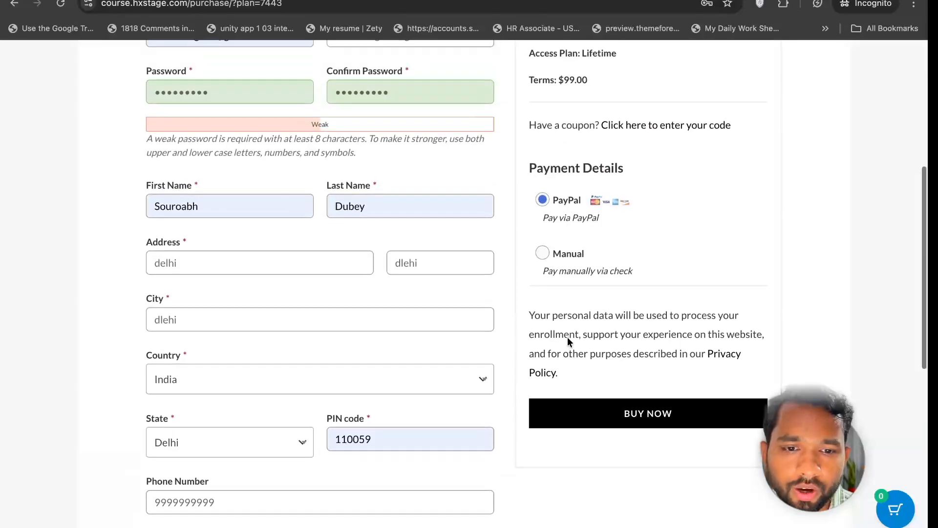
{"action": "scroll", "coordinate": [509, 251], "scroll_direction": "up", "scroll_amount": 2}
{"action": "scroll", "coordinate": [509, 248], "scroll_direction": "down", "scroll_amount": 3}
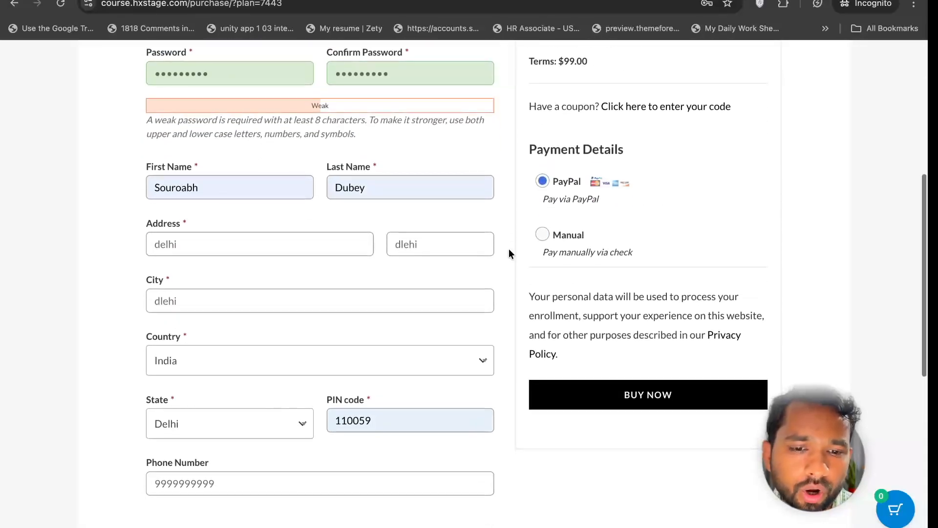
Buy the Lifetime plan with Manual as the payment method and look over the resulting order details
{"action": "left_click", "coordinate": [542, 235]}
{"action": "left_click", "coordinate": [652, 399]}
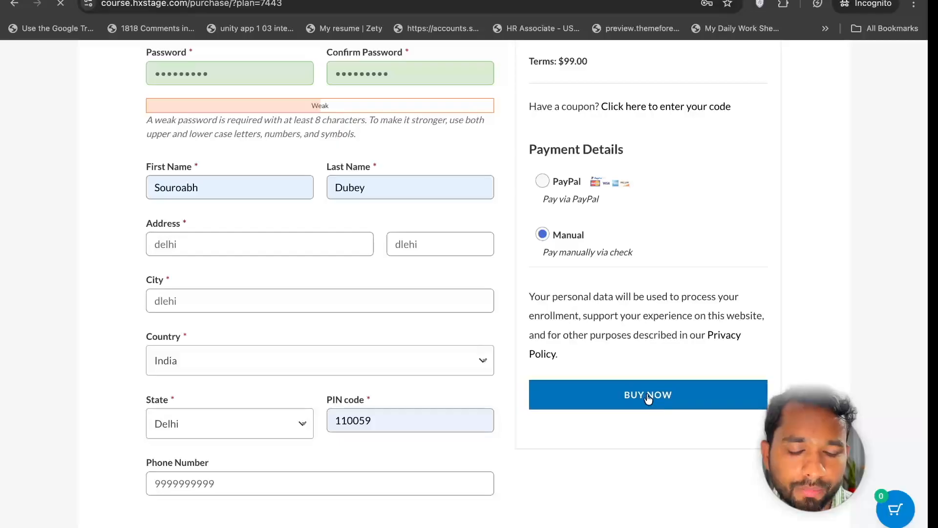
{"action": "scroll", "coordinate": [247, 274], "scroll_direction": "down", "scroll_amount": 2}
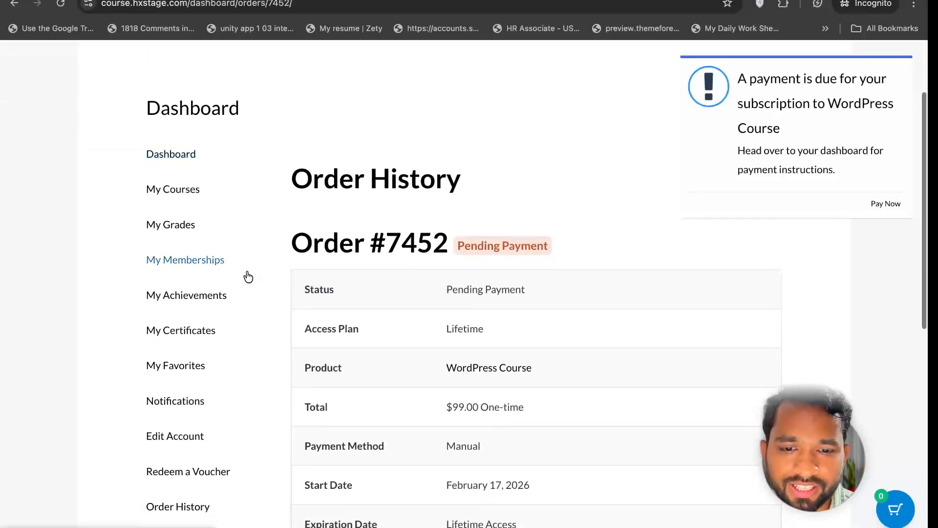
{"action": "scroll", "coordinate": [272, 245], "scroll_direction": "down", "scroll_amount": 4}
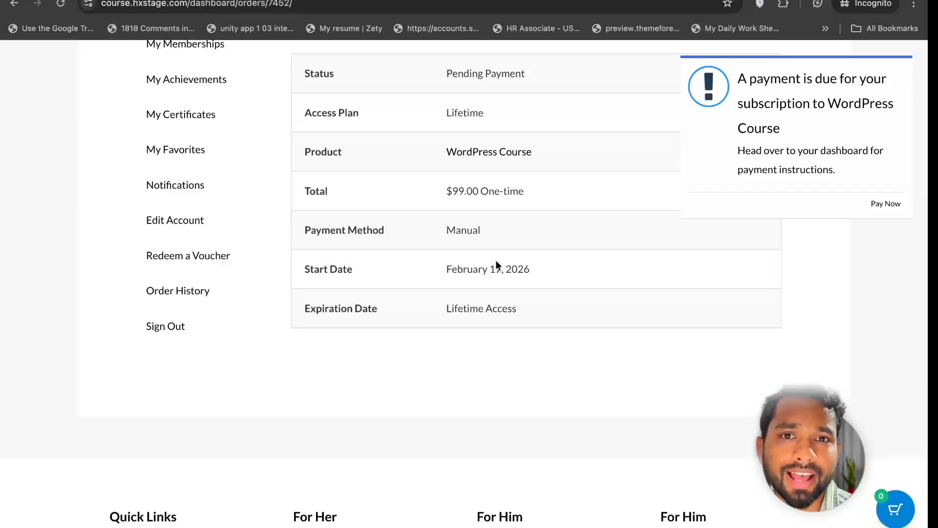
Return to the WordPress admin window and open the new WordPress Course order for editing, going to its transactions
{"action": "key", "text": "ctrl+Left"}
{"action": "mouse_move", "coordinate": [11, 150]}
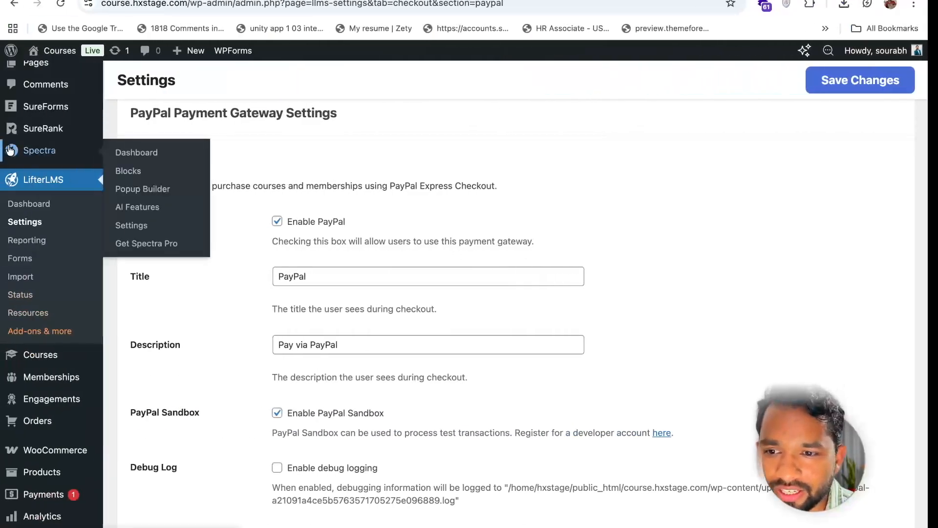
{"action": "scroll", "coordinate": [5, 293], "scroll_direction": "down", "scroll_amount": 2}
{"action": "left_click", "coordinate": [37, 305]}
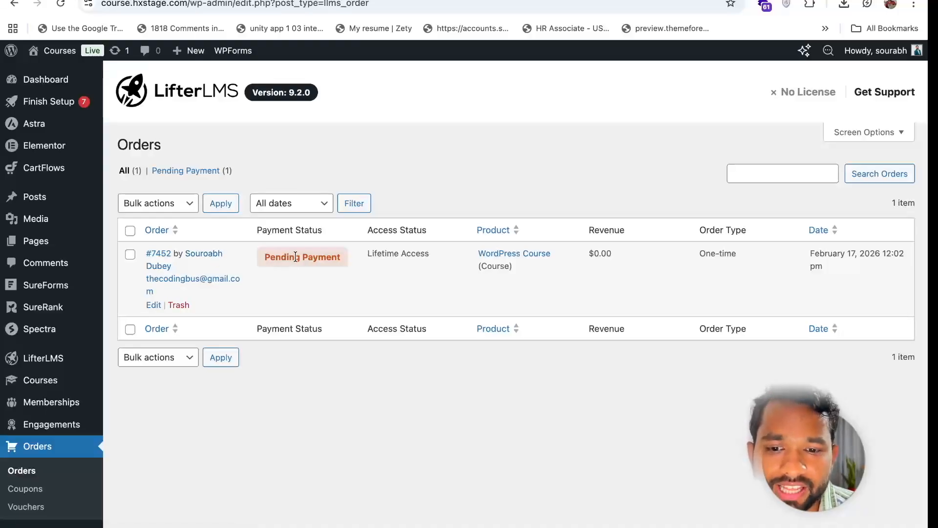
{"action": "left_click", "coordinate": [151, 305]}
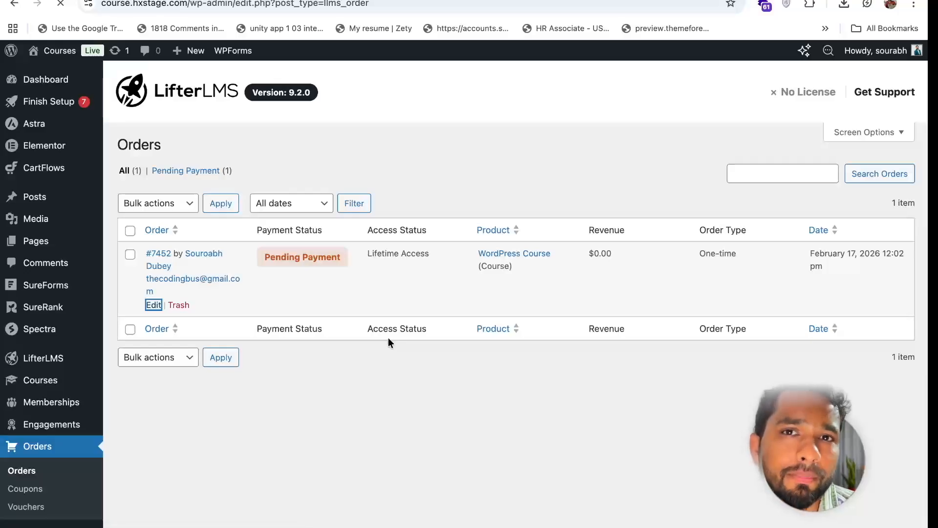
{"action": "scroll", "coordinate": [388, 337], "scroll_direction": "down", "scroll_amount": 5}
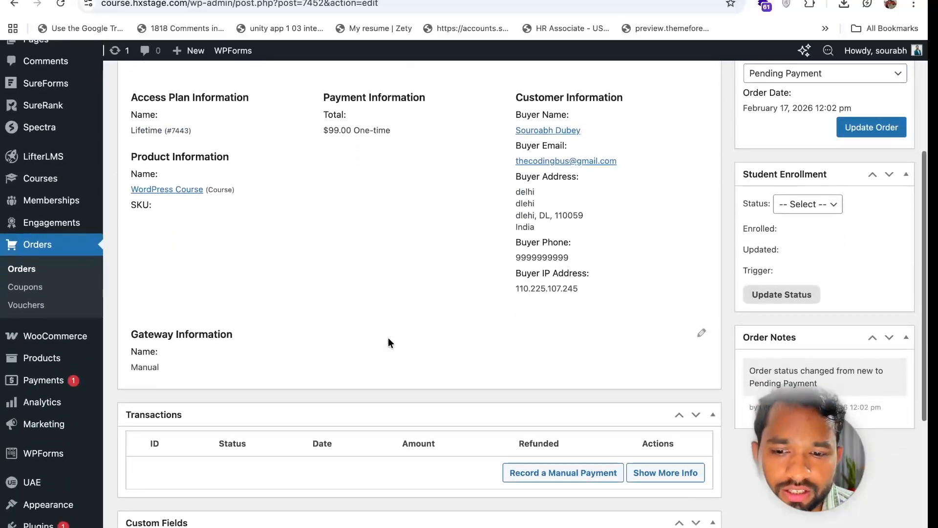
{"action": "scroll", "coordinate": [387, 342], "scroll_direction": "down", "scroll_amount": 3}
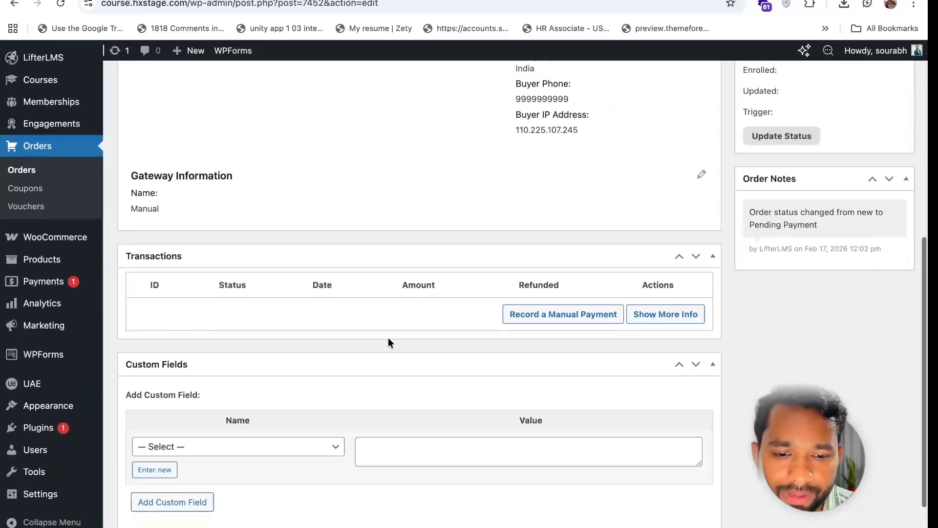
Record a manual payment of 100 on the WordPress Course order
{"action": "left_click", "coordinate": [559, 316]}
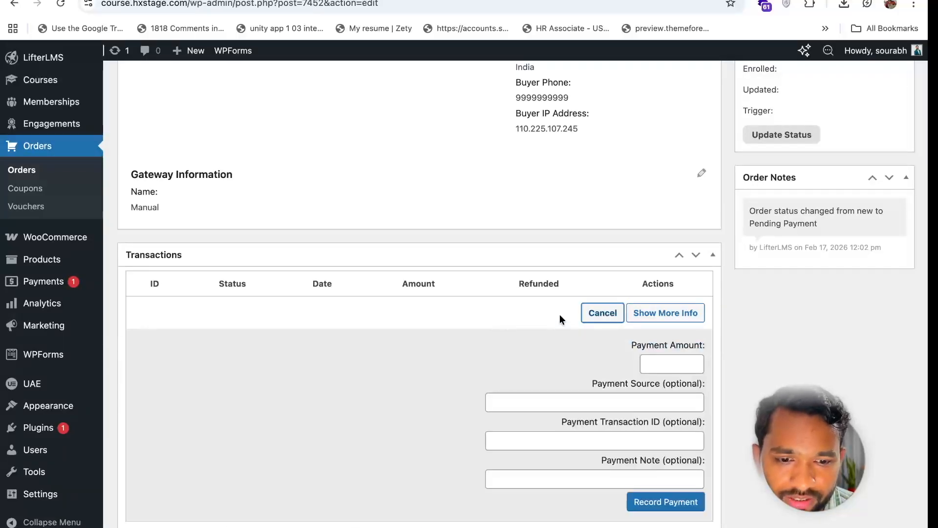
{"action": "left_click", "coordinate": [667, 363]}
{"action": "type", "text": "100"}
{"action": "scroll", "coordinate": [515, 348], "scroll_direction": "down", "scroll_amount": 2}
{"action": "left_click", "coordinate": [655, 414]}
{"action": "scroll", "coordinate": [458, 286], "scroll_direction": "down", "scroll_amount": 2}
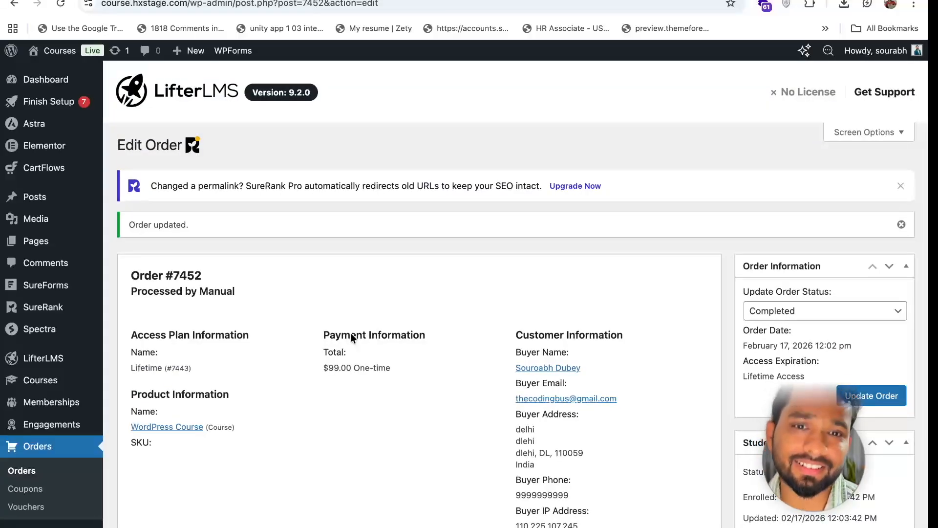
Return to the customer's order page in the incognito window
{"action": "key", "text": "ctrl+Right"}
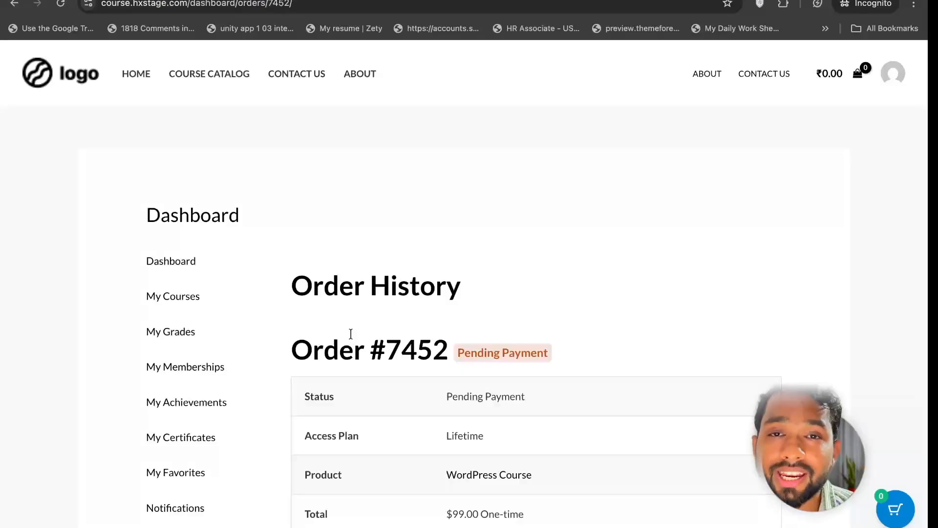